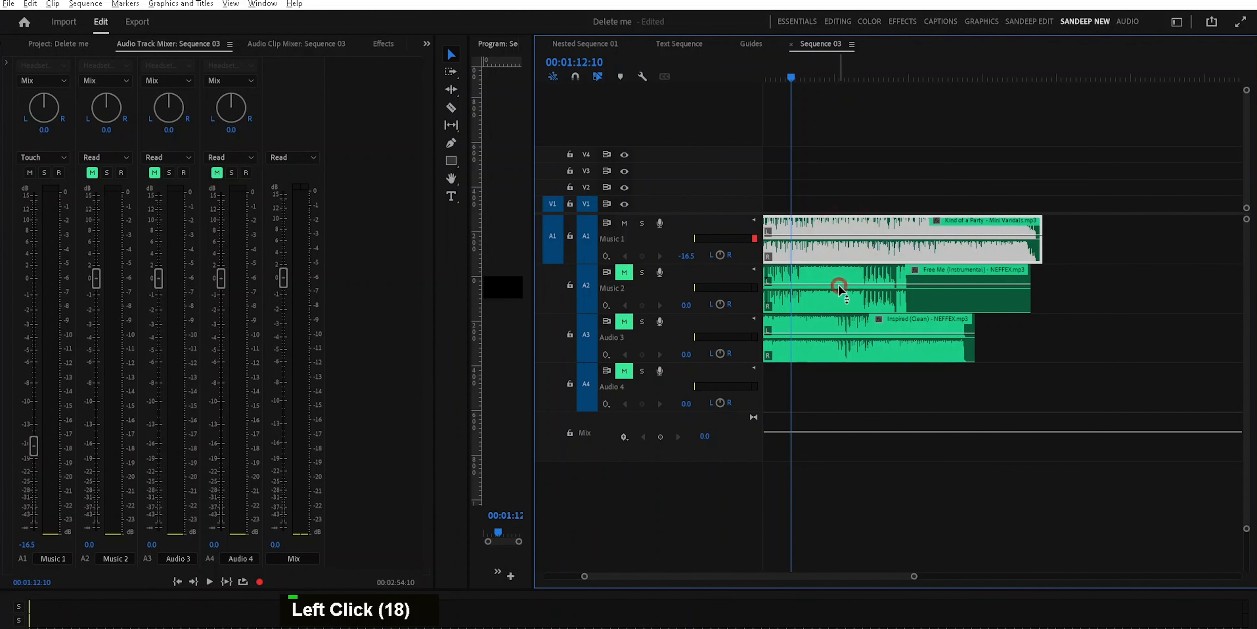
Open the Audio Clip Mixer for Sequence 03 and select the Kind of a Party clip on Music 1.
left_click(838, 330)
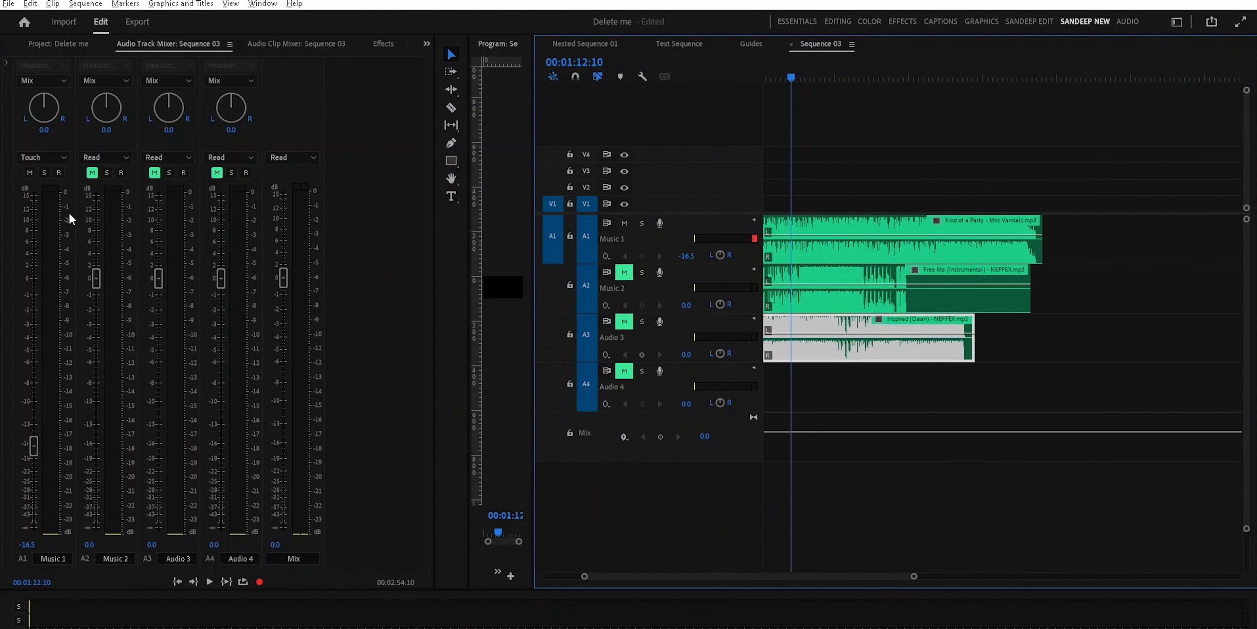
left_click(296, 44)
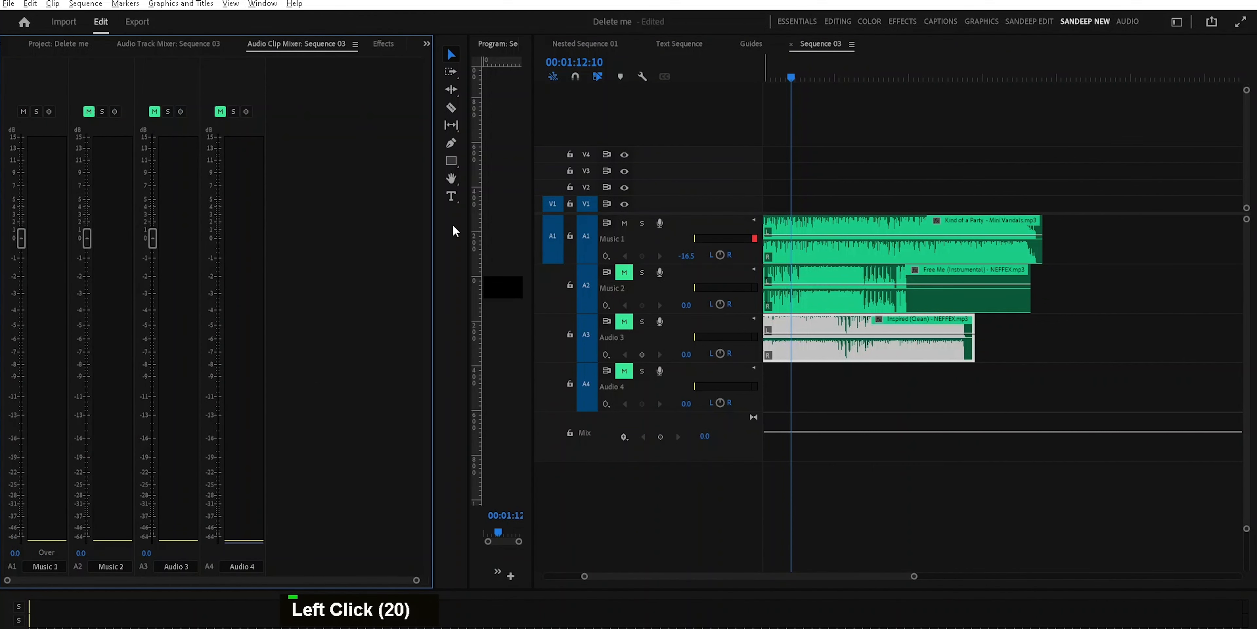
left_click(44, 171)
left_click(878, 244)
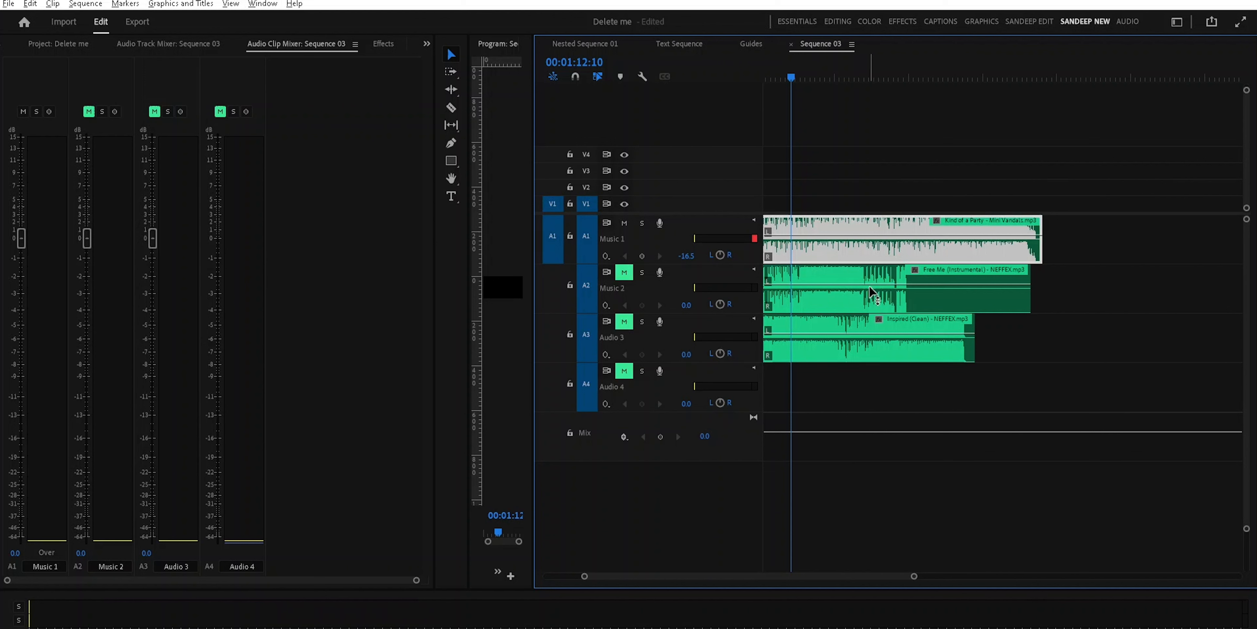
Duplicate the Music 2 Free Me clip onto Music 1 after Kind of a Party, and briefly play the copy from 00:03:20:06.
left_click_drag(873, 297, 1215, 224)
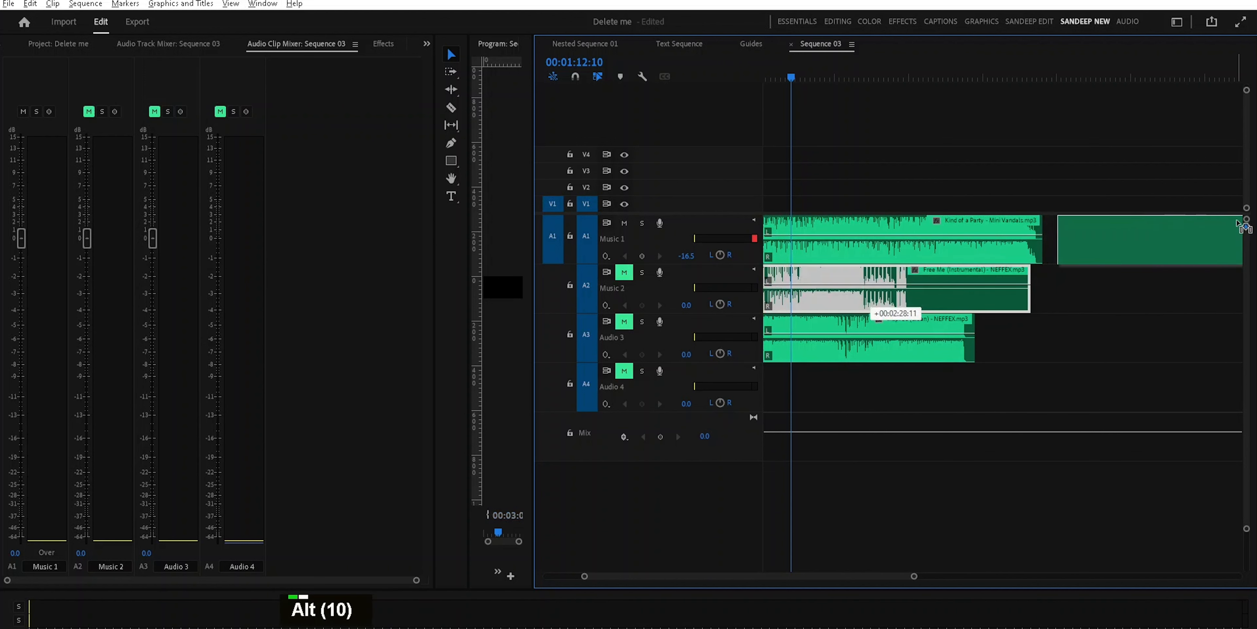
left_click(1000, 81)
left_click(1106, 78)
key("space")
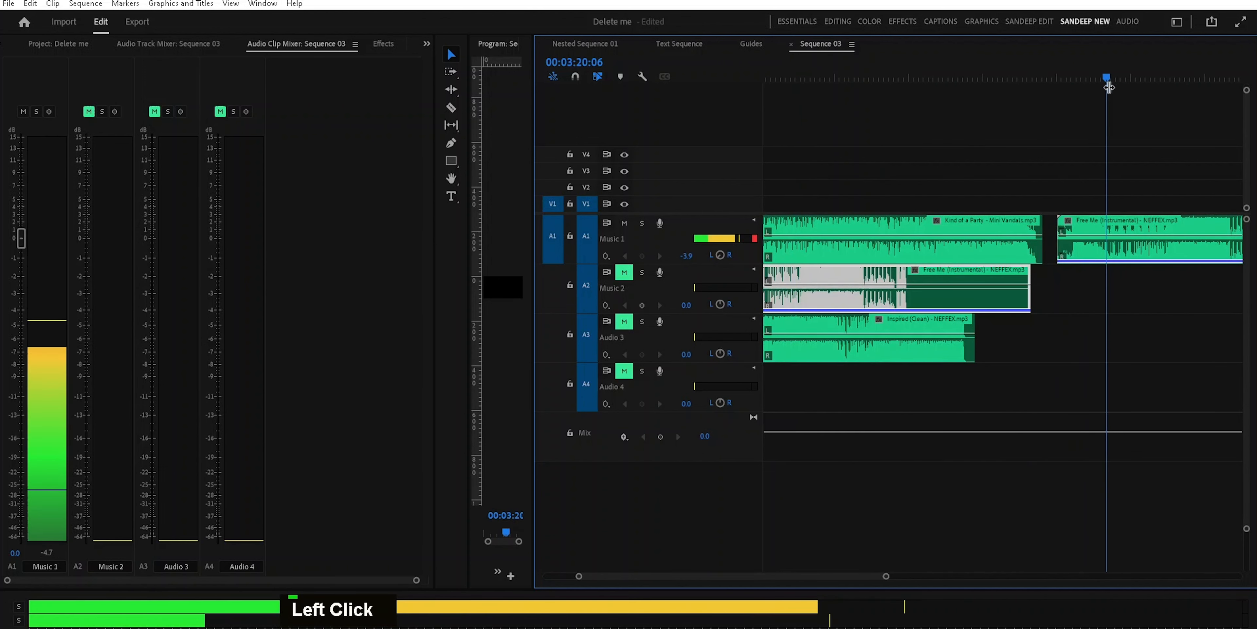
key("space")
Select the copied Free Me clip on Music 1 and examine the track's levels in the Audio Track Mixer at 00:02:32:22.
left_click(47, 224)
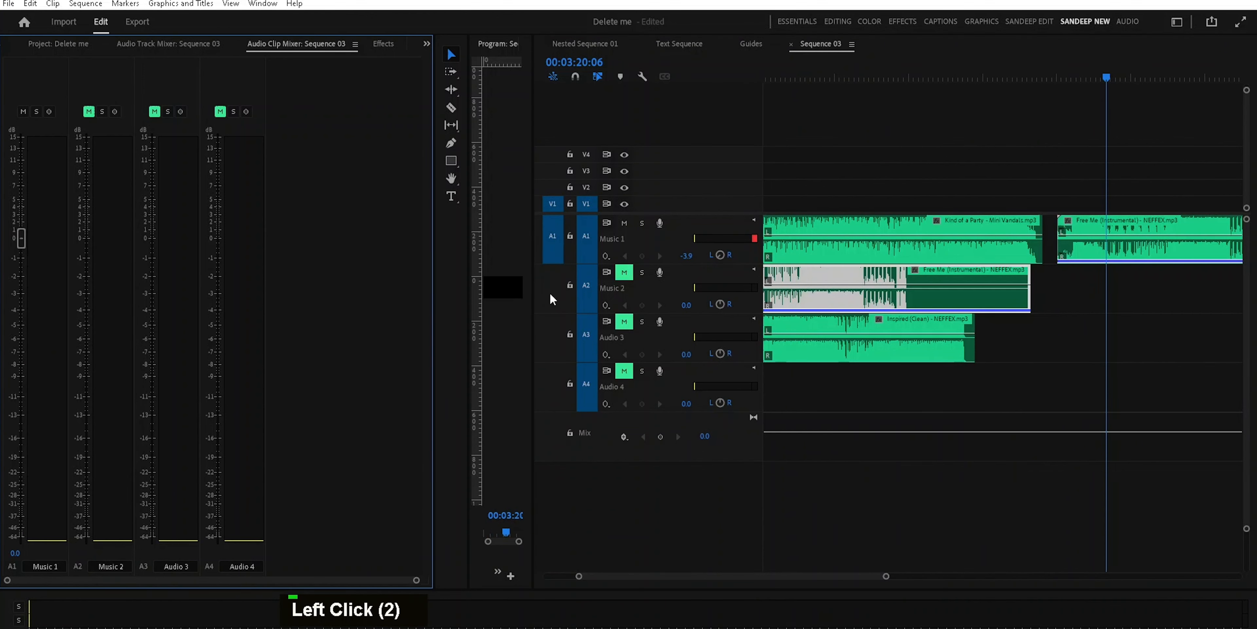
left_click(1118, 232)
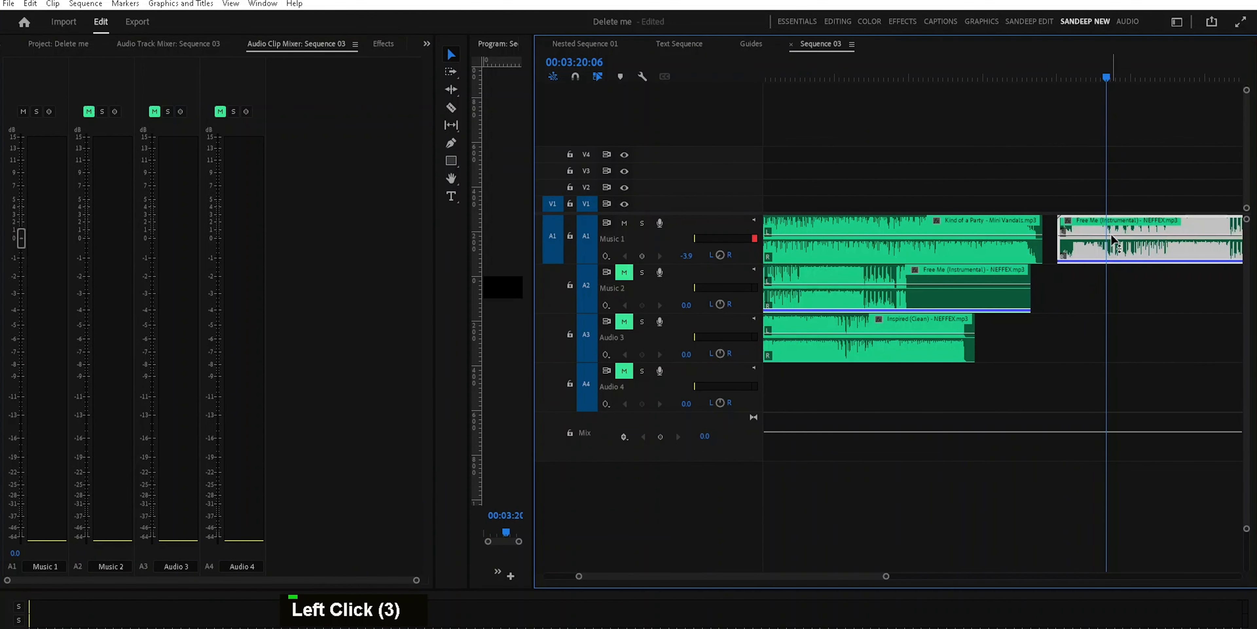
left_click(186, 45)
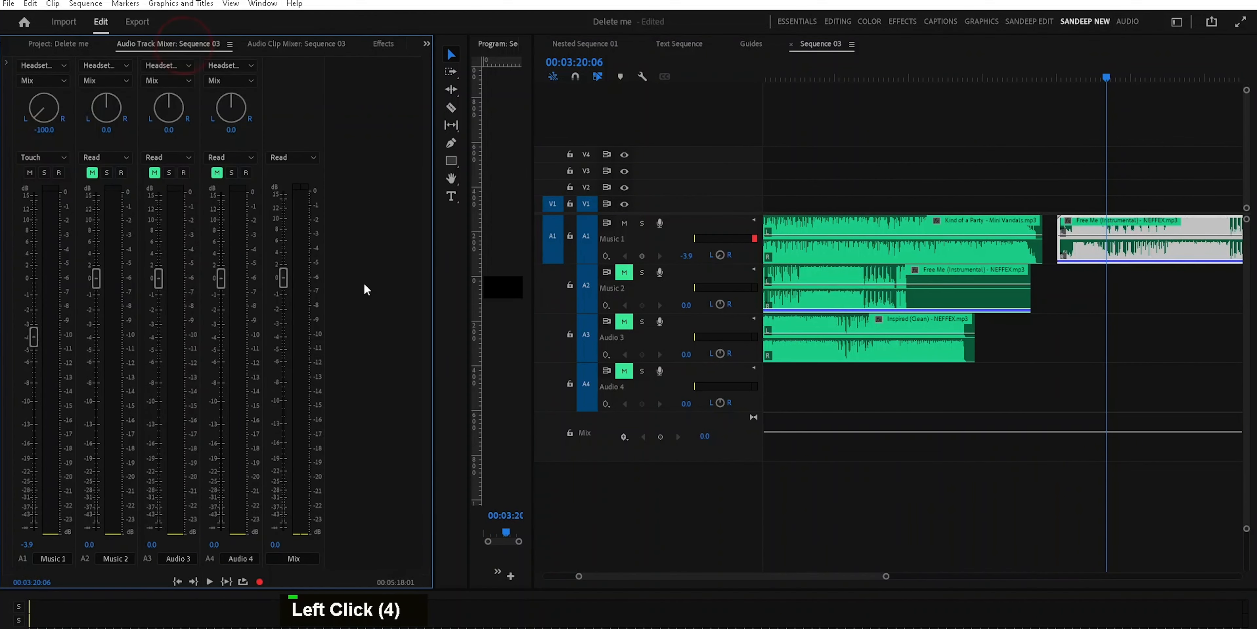
left_click(1066, 86)
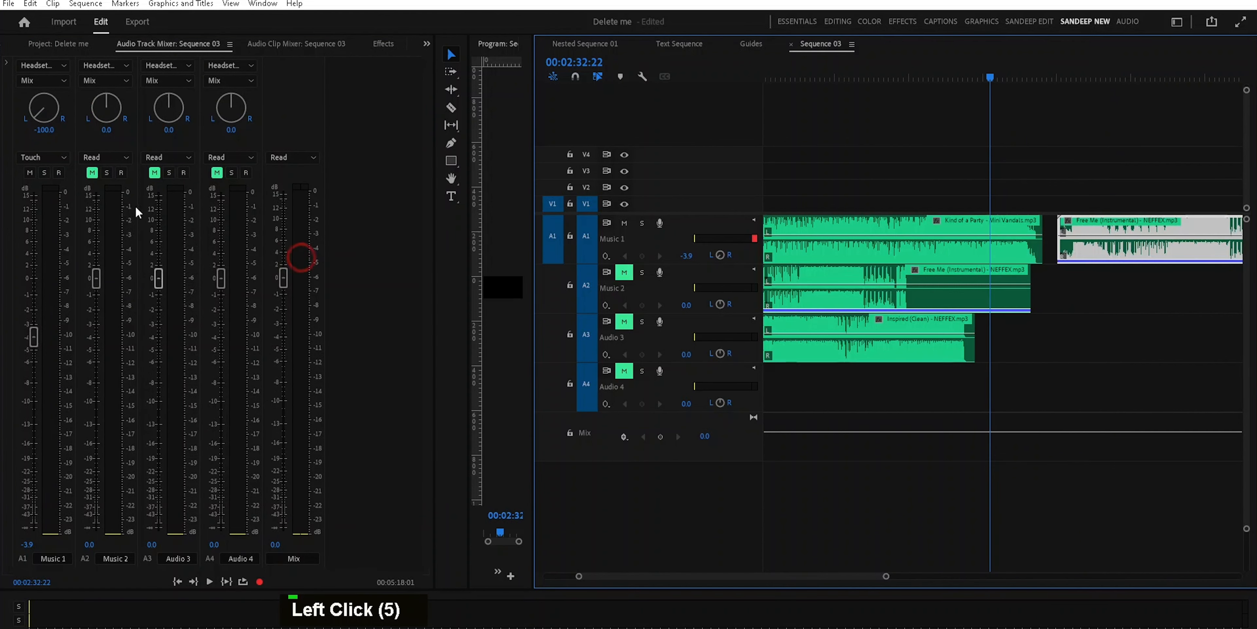
left_click(47, 214)
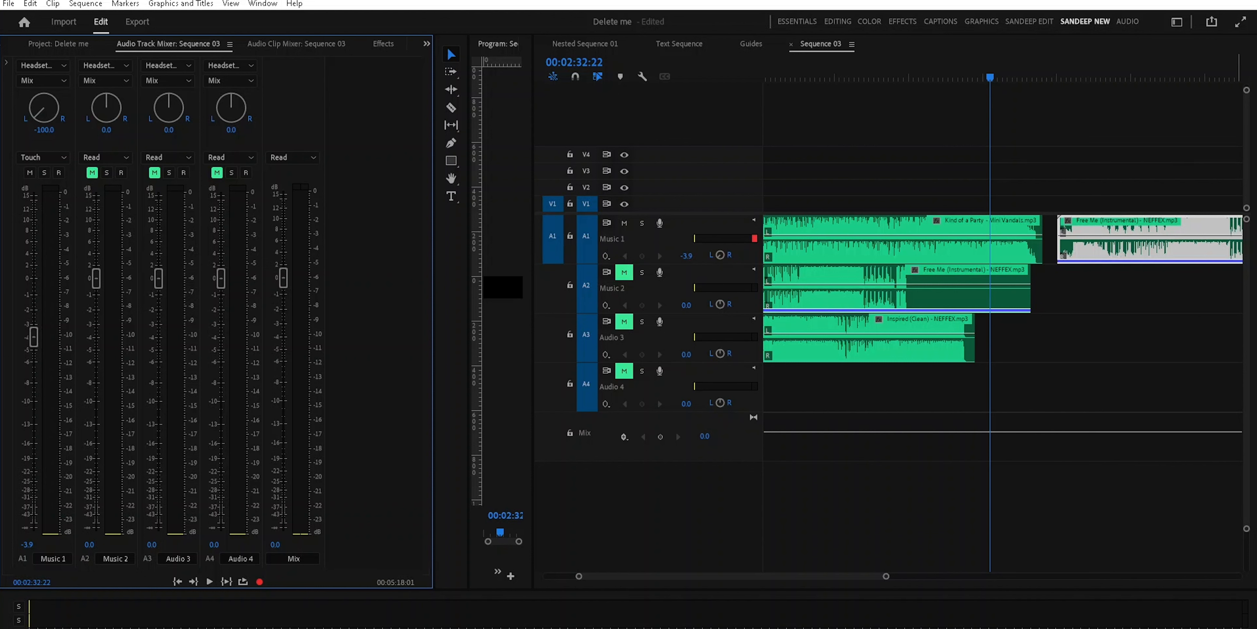
left_click(51, 251)
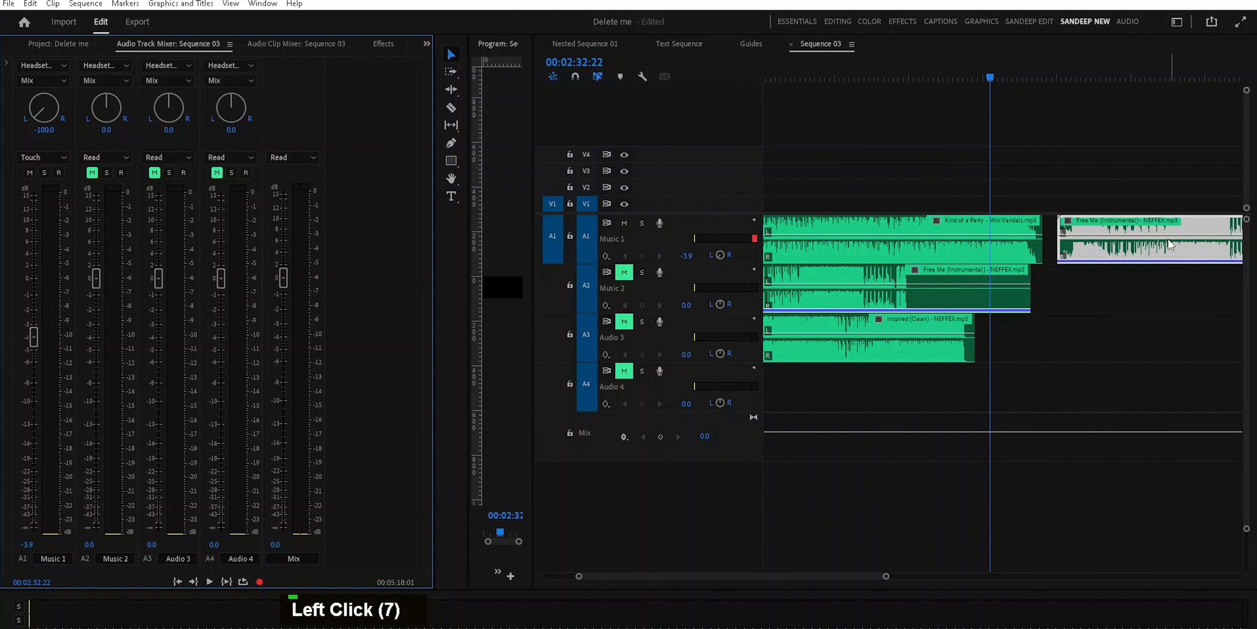
Move the playhead to 00:03:22:09 and compare the Audio Clip Mixer with the Audio Track Mixer and its Mix channel.
left_click_drag(989, 76, 1112, 79)
left_click(405, 281)
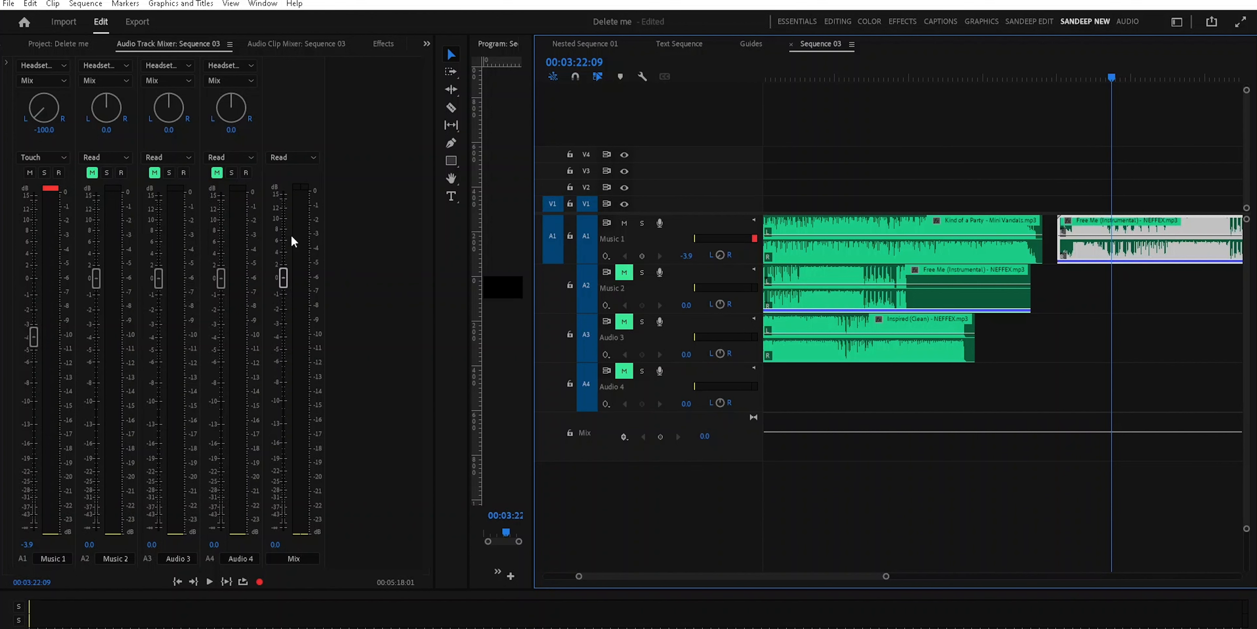
left_click(292, 46)
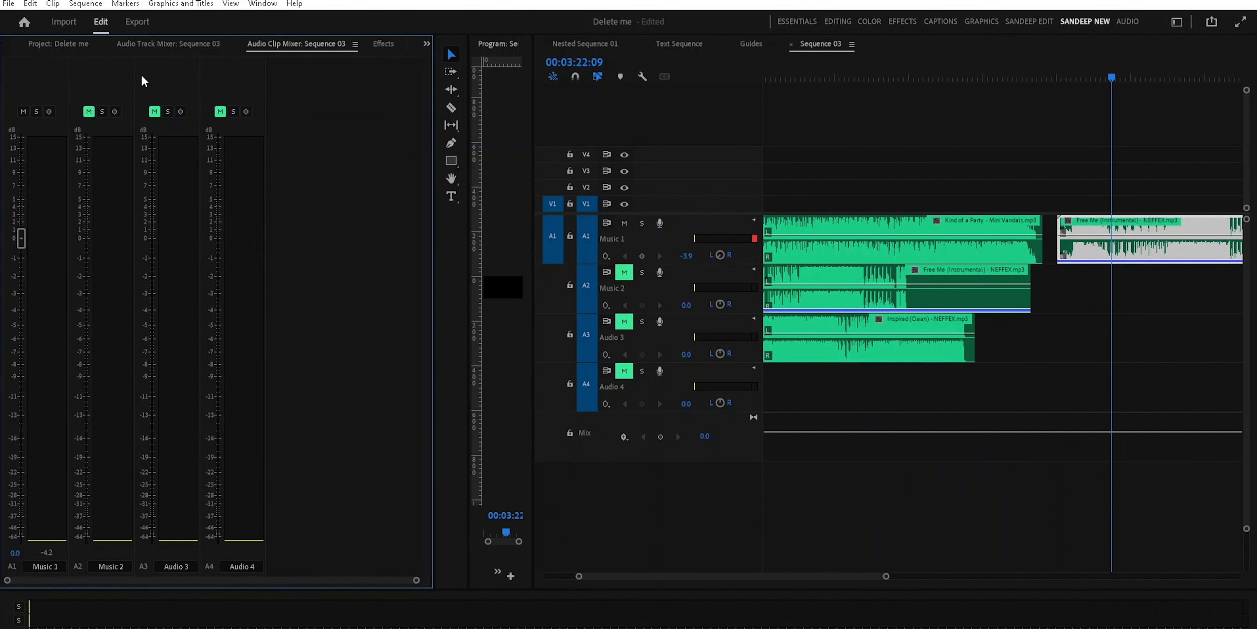
left_click(149, 45)
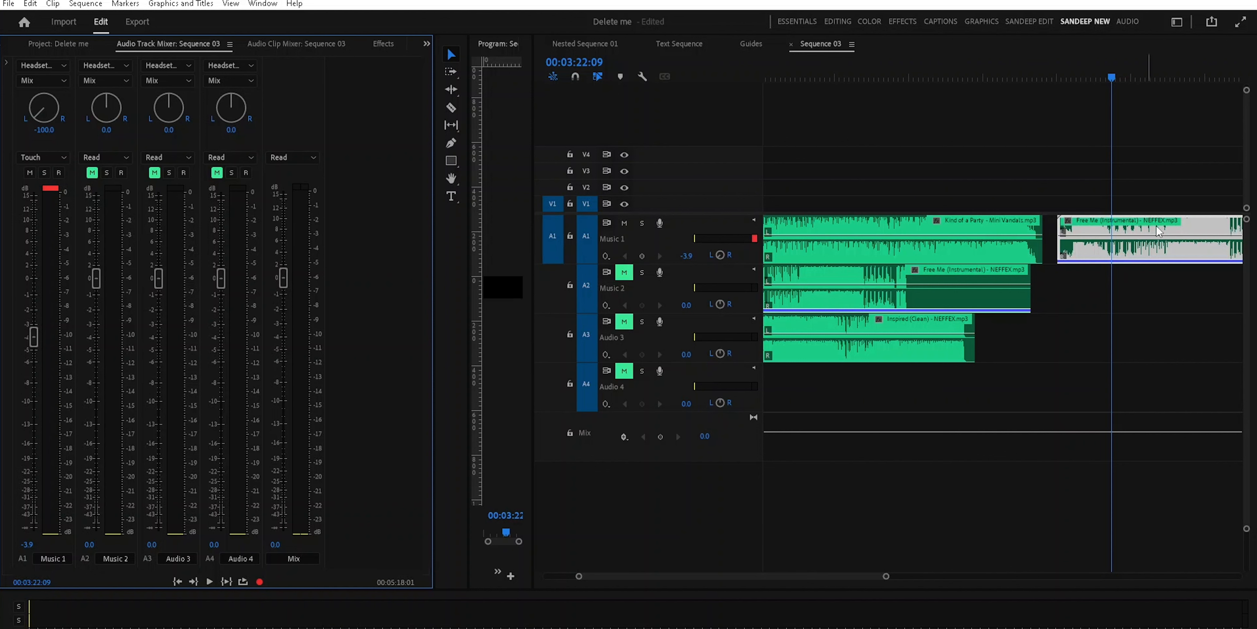
left_click(301, 282)
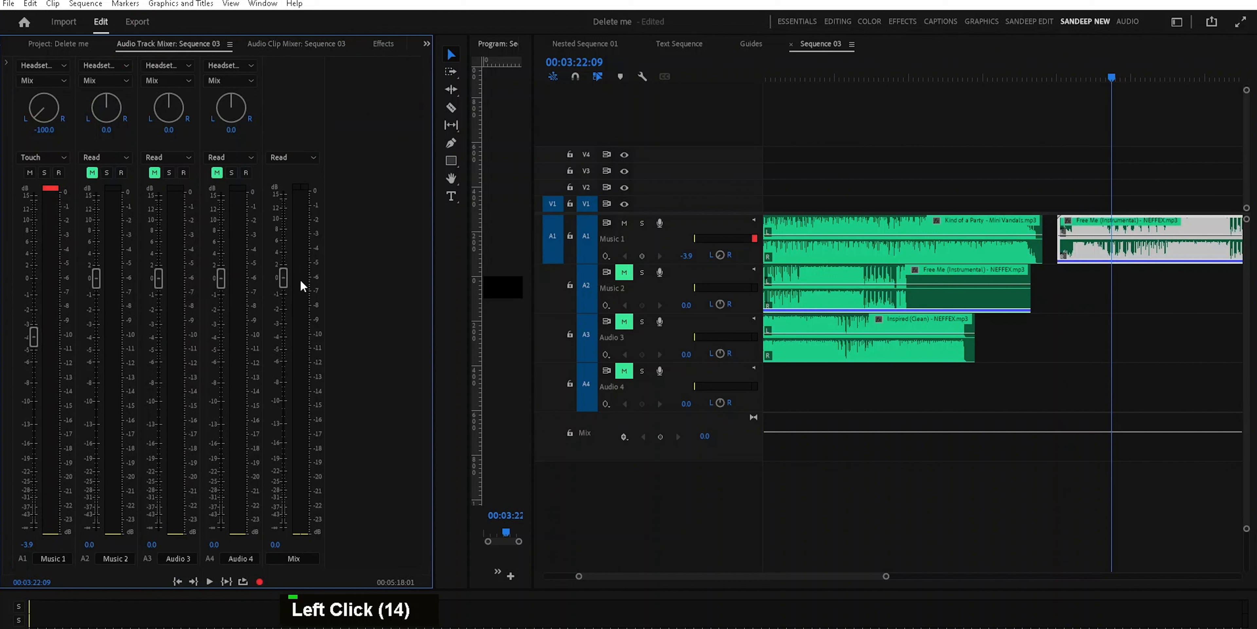
left_click(730, 443)
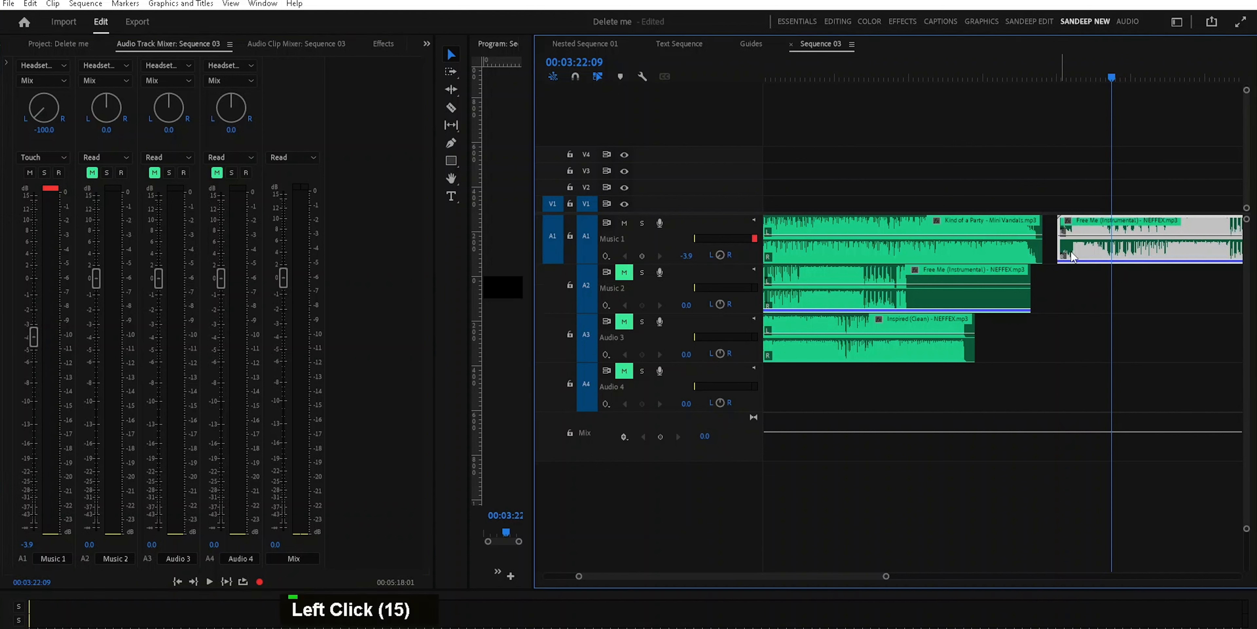
Play the sequence from 00:01:17:02, unmute the Music 2 and Audio 3 tracks, and stop playback.
left_click_drag(1085, 79, 806, 119)
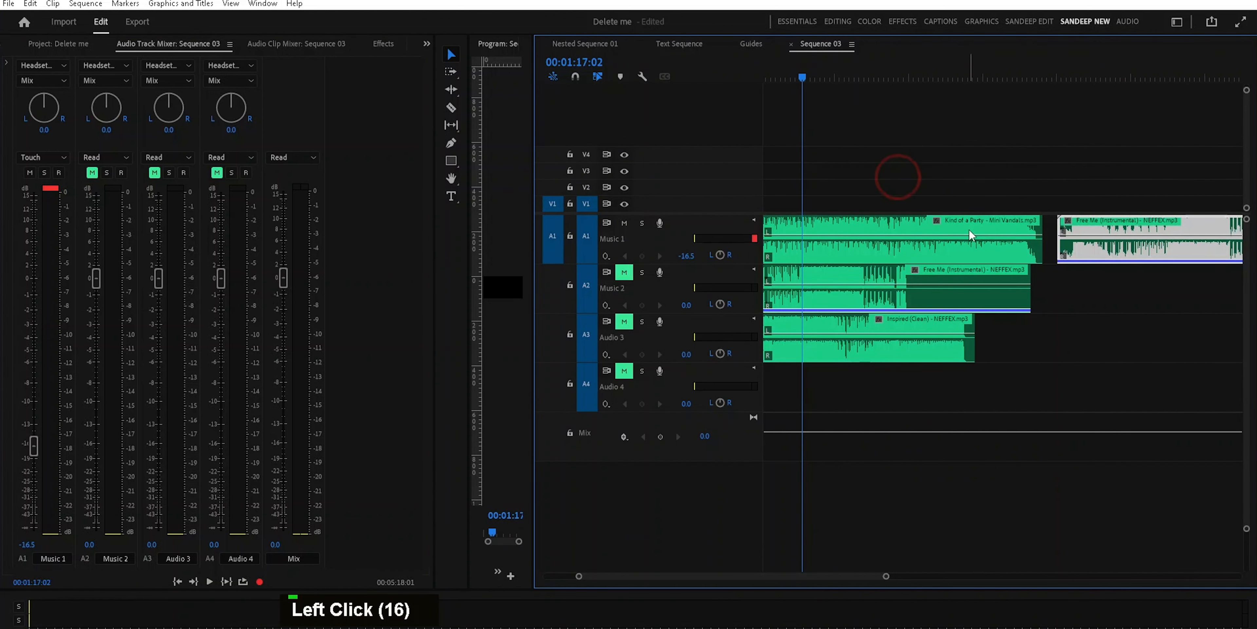
key("space")
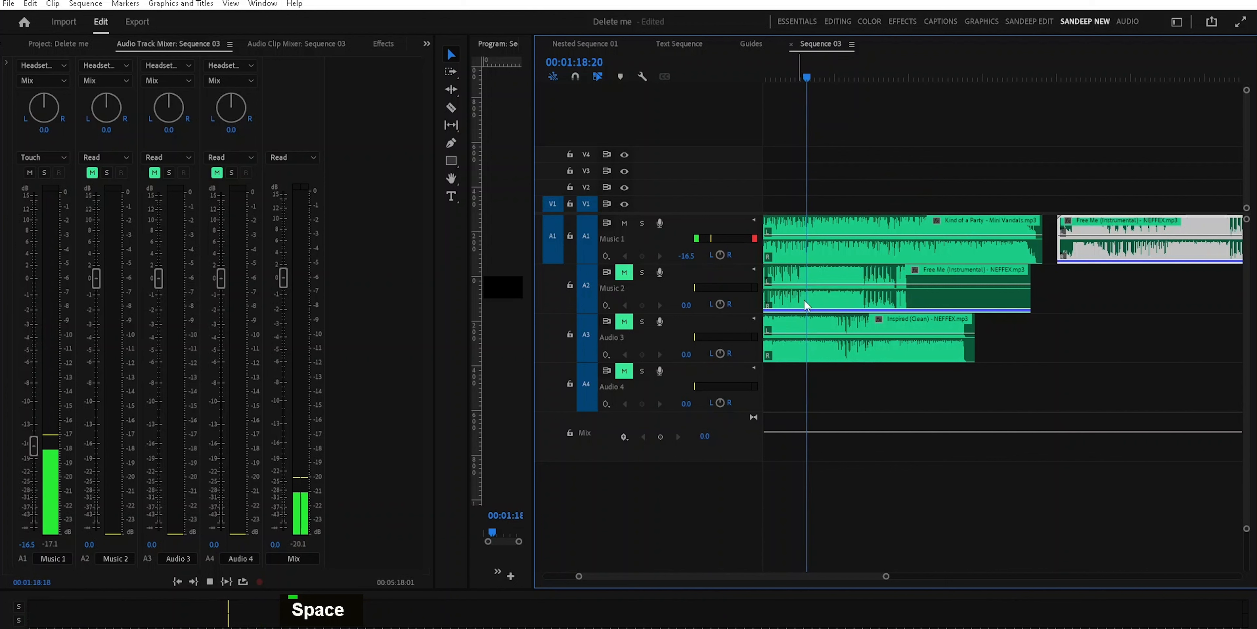
left_click(625, 272)
double_click(625, 322)
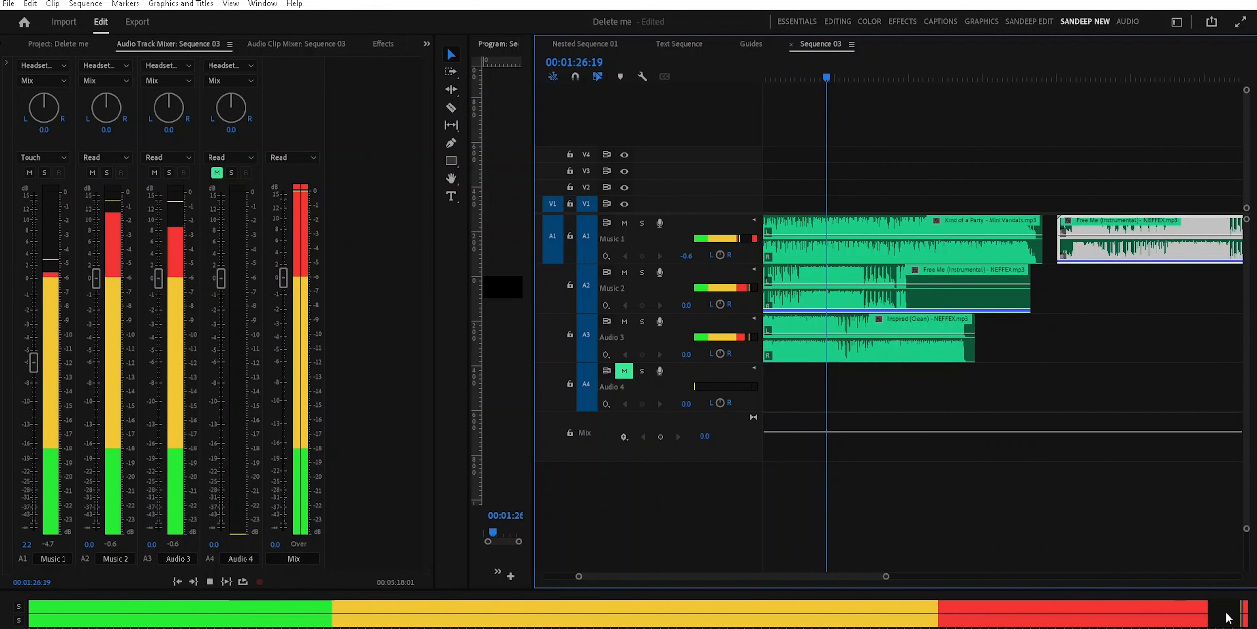
key("space")
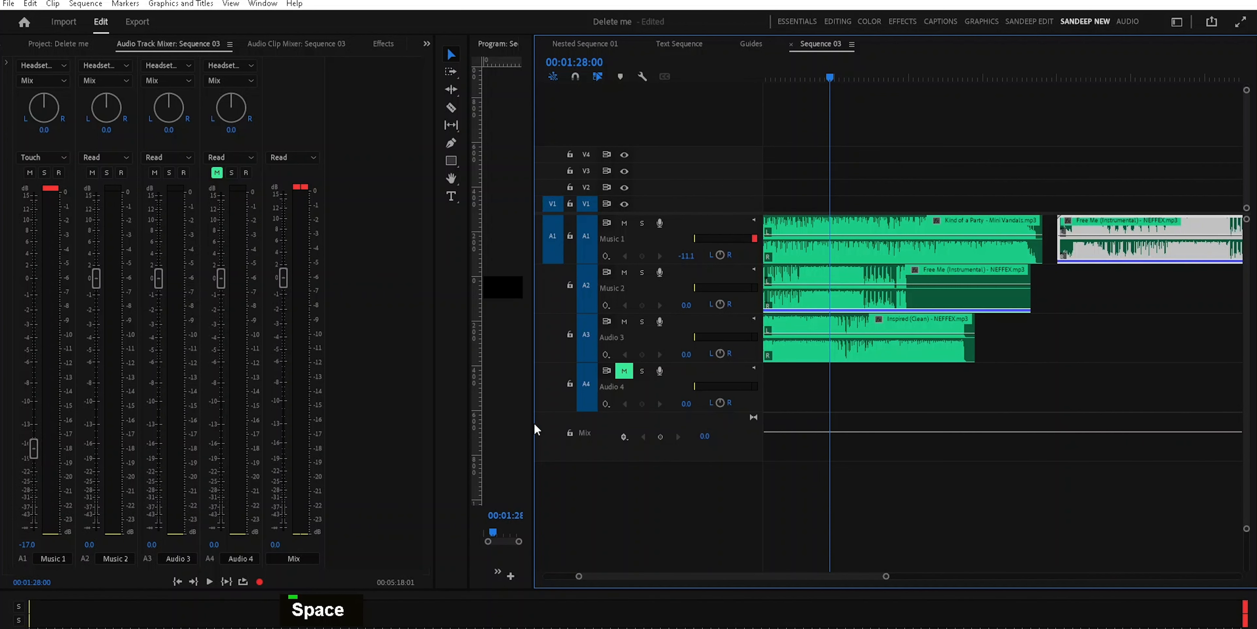
Widen the timeline panel and set the Mix track to show track volume keyframes while the sequence plays.
left_click_drag(533, 422, 102, 386)
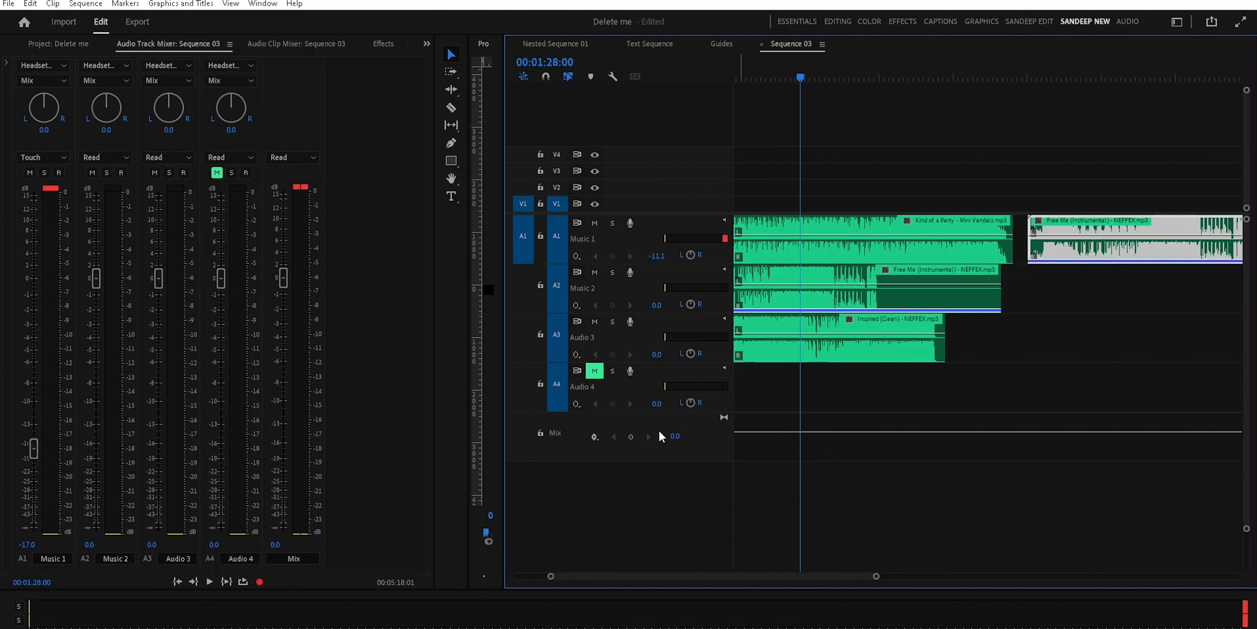
left_click(595, 436)
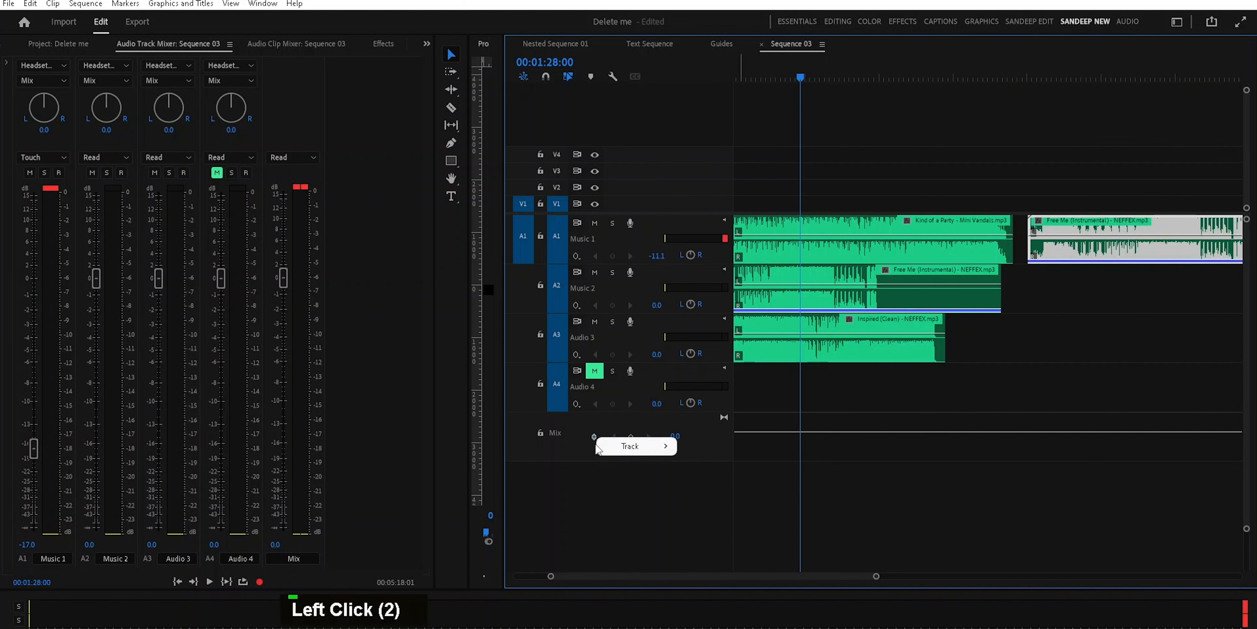
left_click(848, 512)
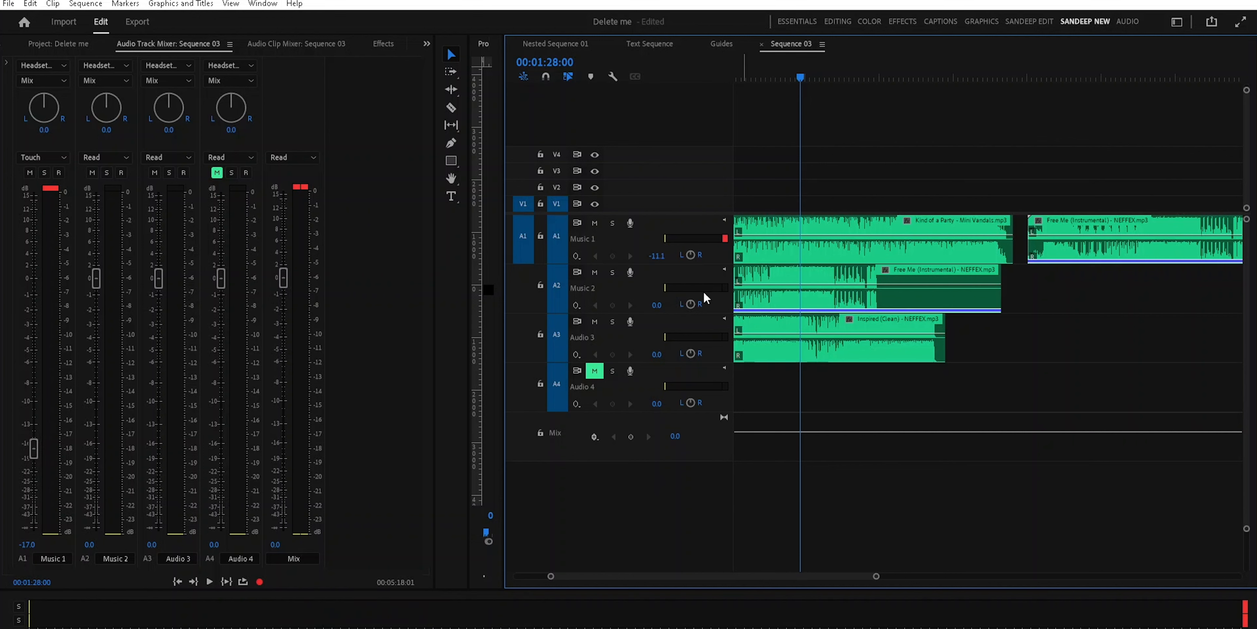
key("space")
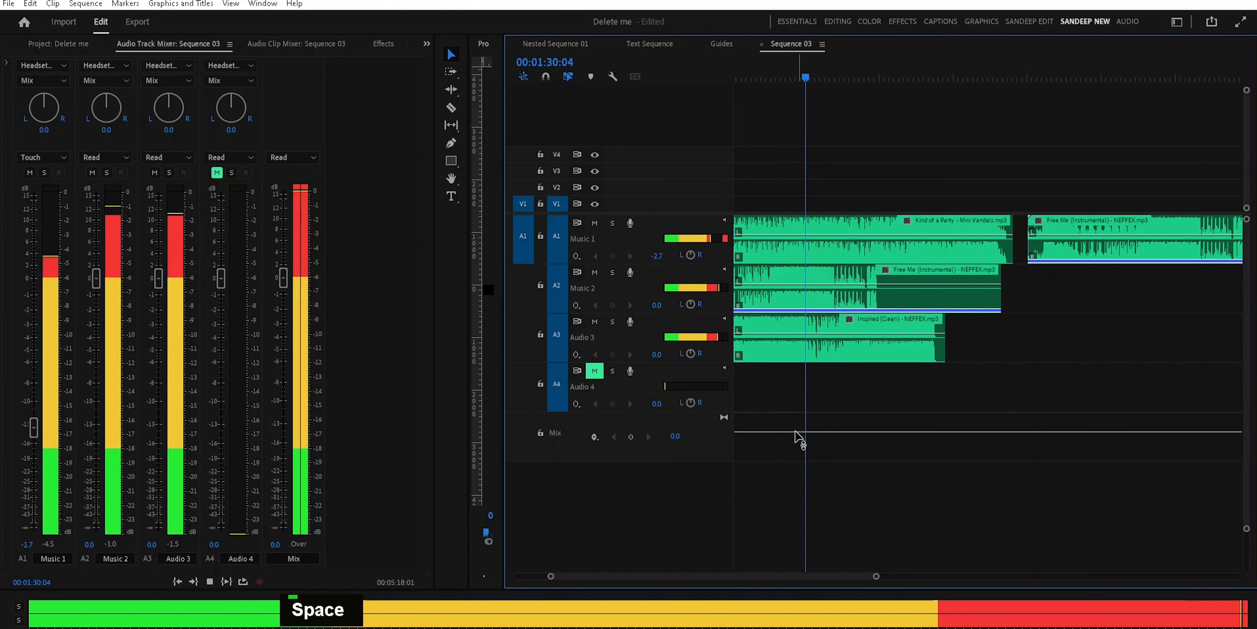
left_click(595, 437)
left_click(629, 448)
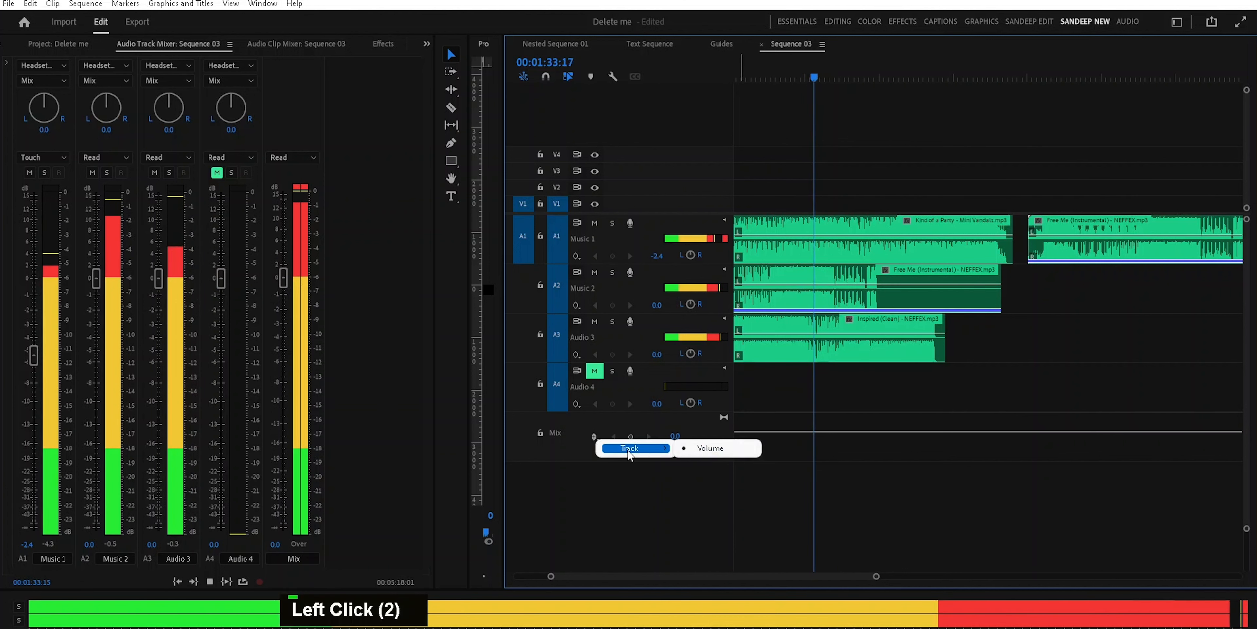
left_click(708, 447)
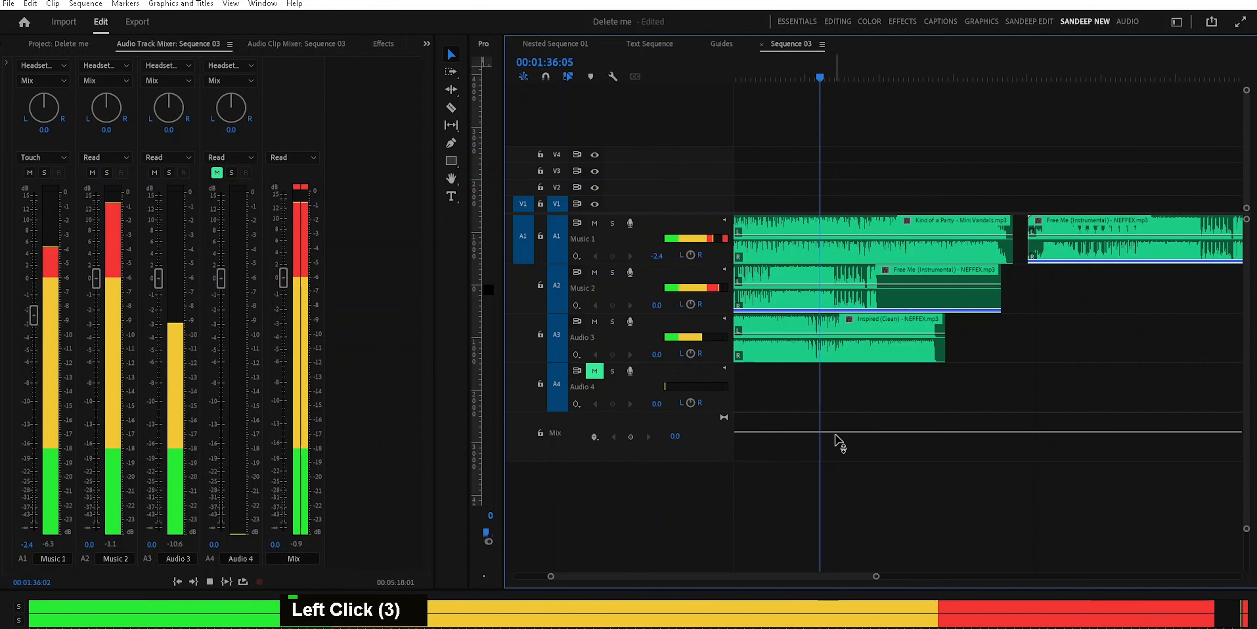
Lower the Mix track's volume line to -8.3 dB during playback, undoing the first adjustment, and stop playback.
left_click_drag(850, 432, 861, 499)
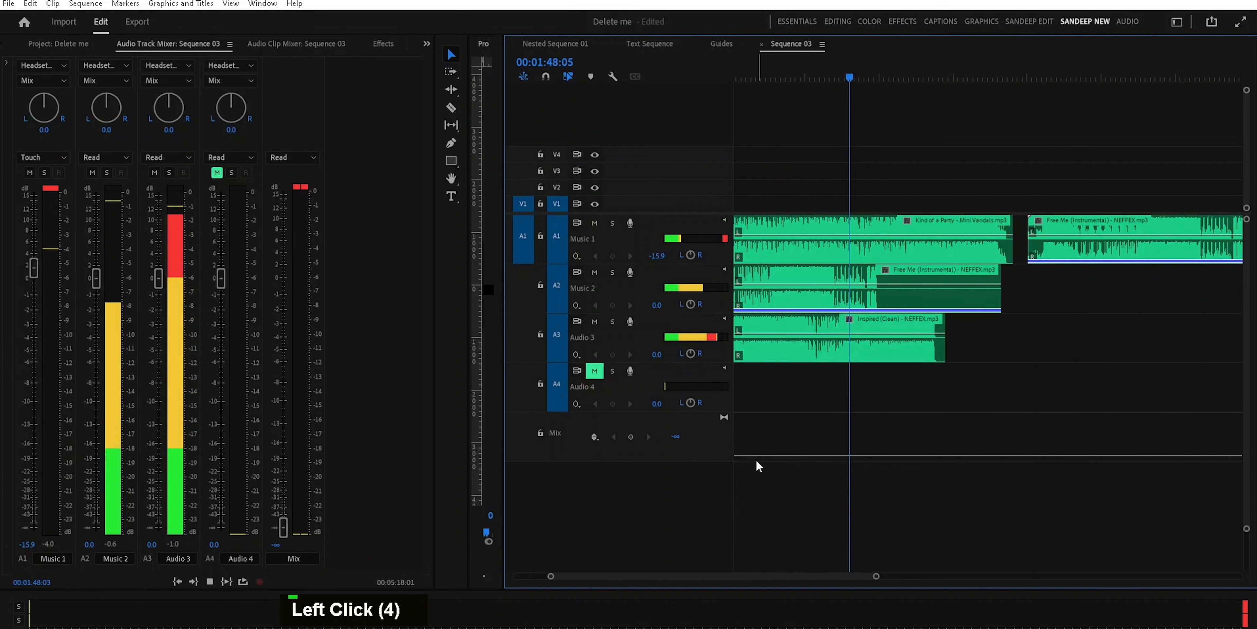
key("ctrl+z")
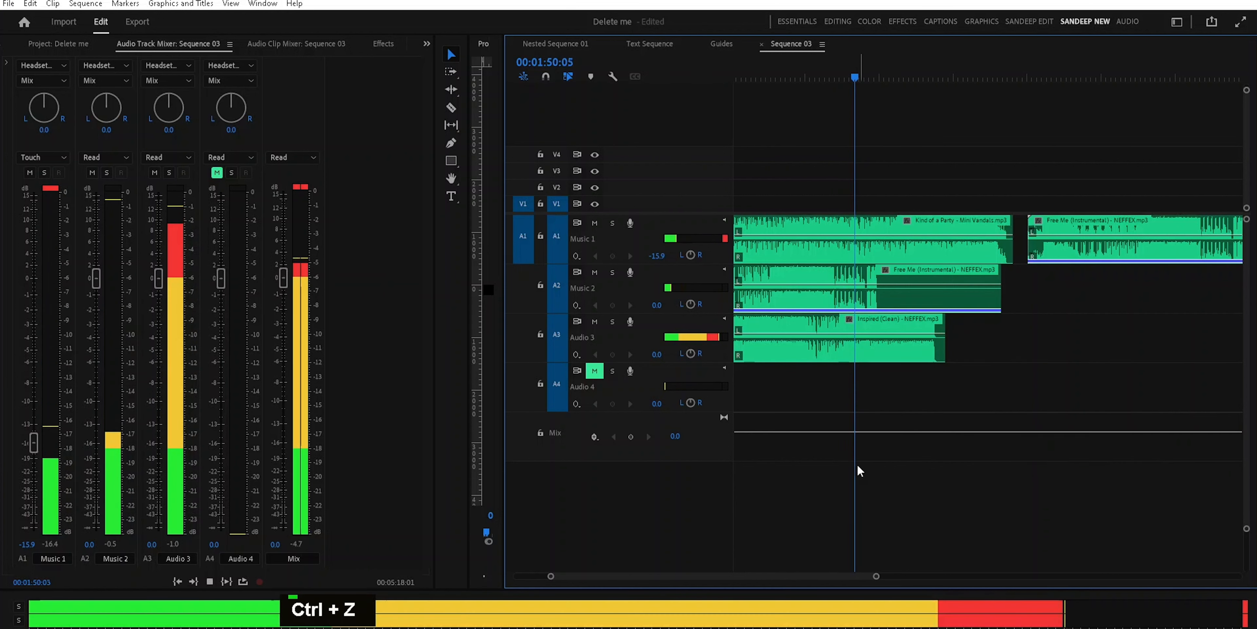
left_click(864, 440)
left_click_drag(864, 441, 831, 451)
key("space")
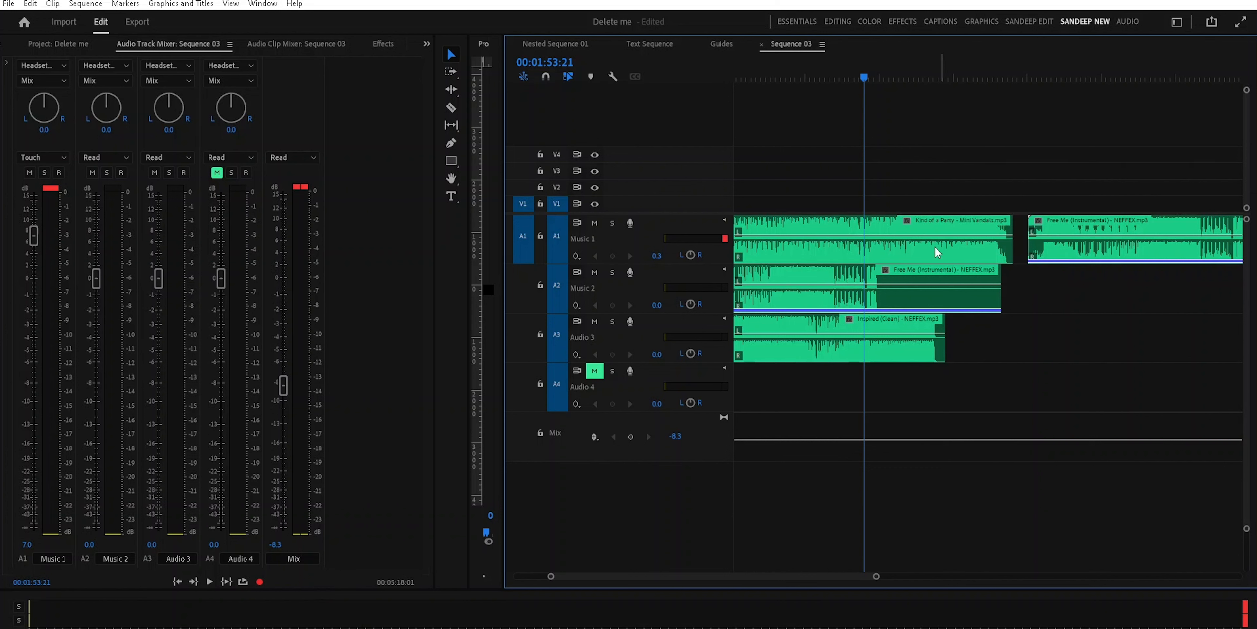
Set the Music 1 track's automation mode to Off and its left/right pan to -61.0 in the Audio Track Mixer.
left_click_drag(866, 86, 770, 77)
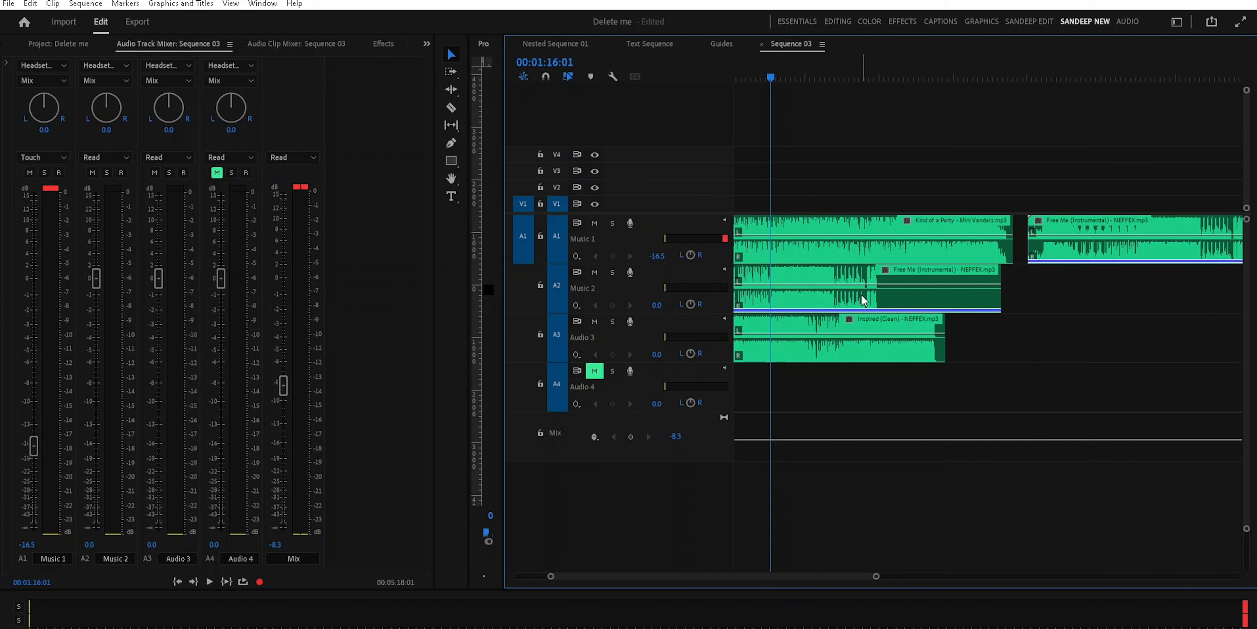
left_click(827, 228)
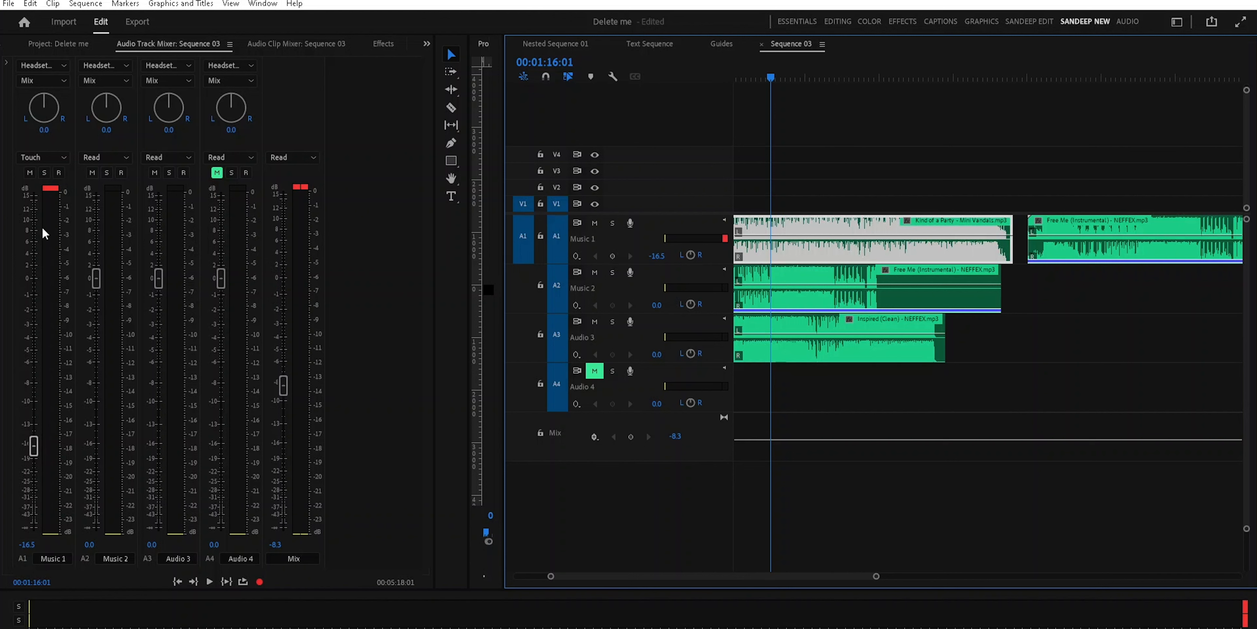
left_click(43, 157)
left_click(36, 169)
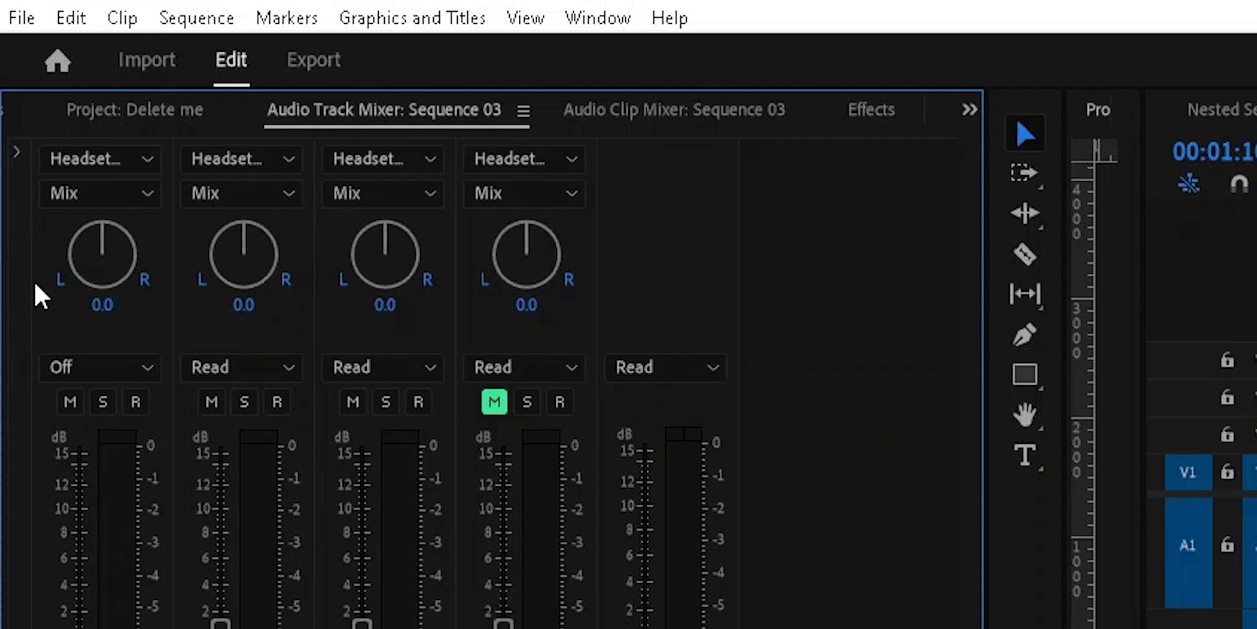
left_click_drag(97, 305, 93, 322)
left_click(326, 343)
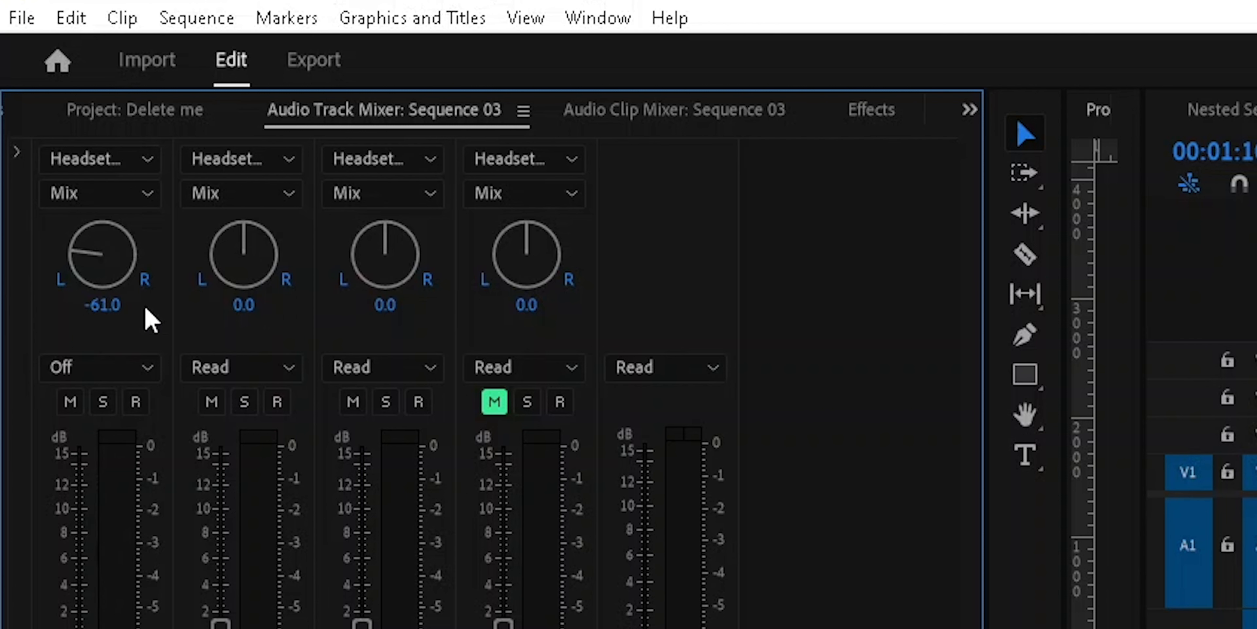
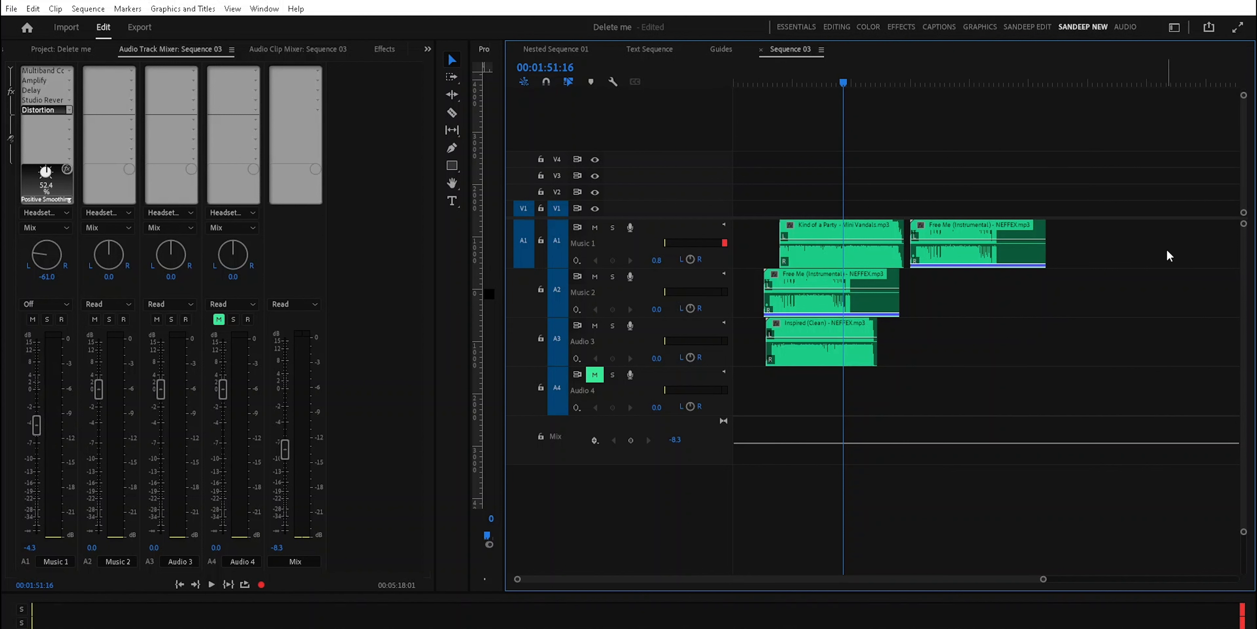
Remove the multiband compressor from the first effect slot of the Music 1 track.
left_click(70, 71)
left_click(81, 85)
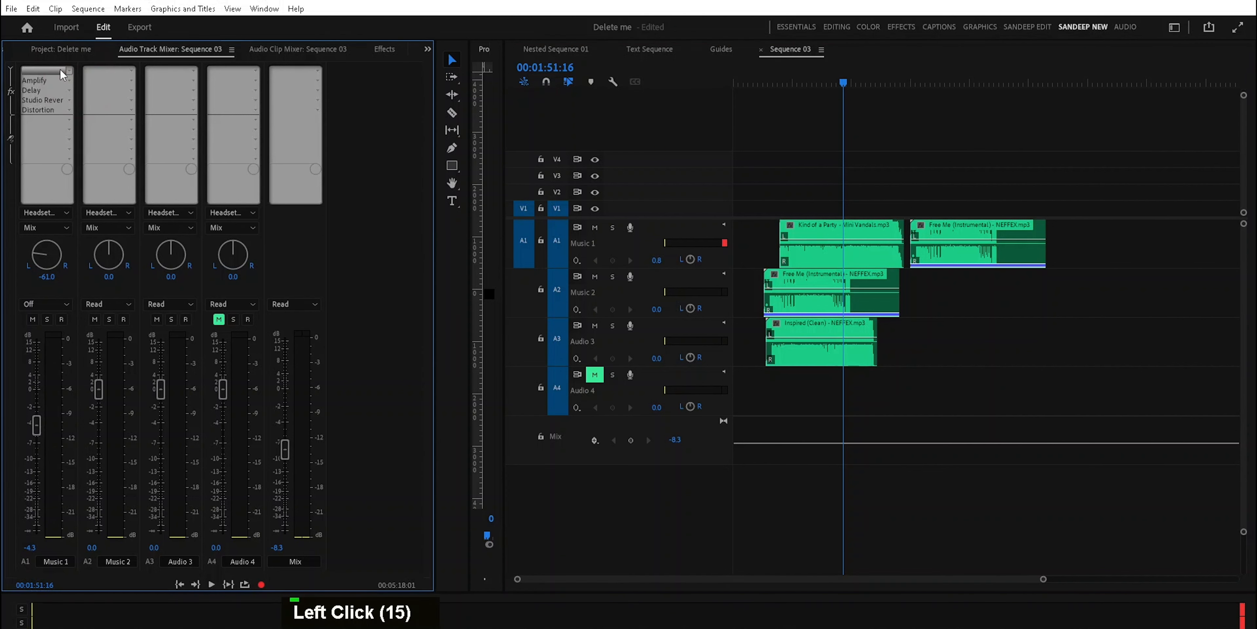
Add the DeNoise effect to the first effect slot of the Music 1 track, adjust its amount and close its editor.
left_click(69, 72)
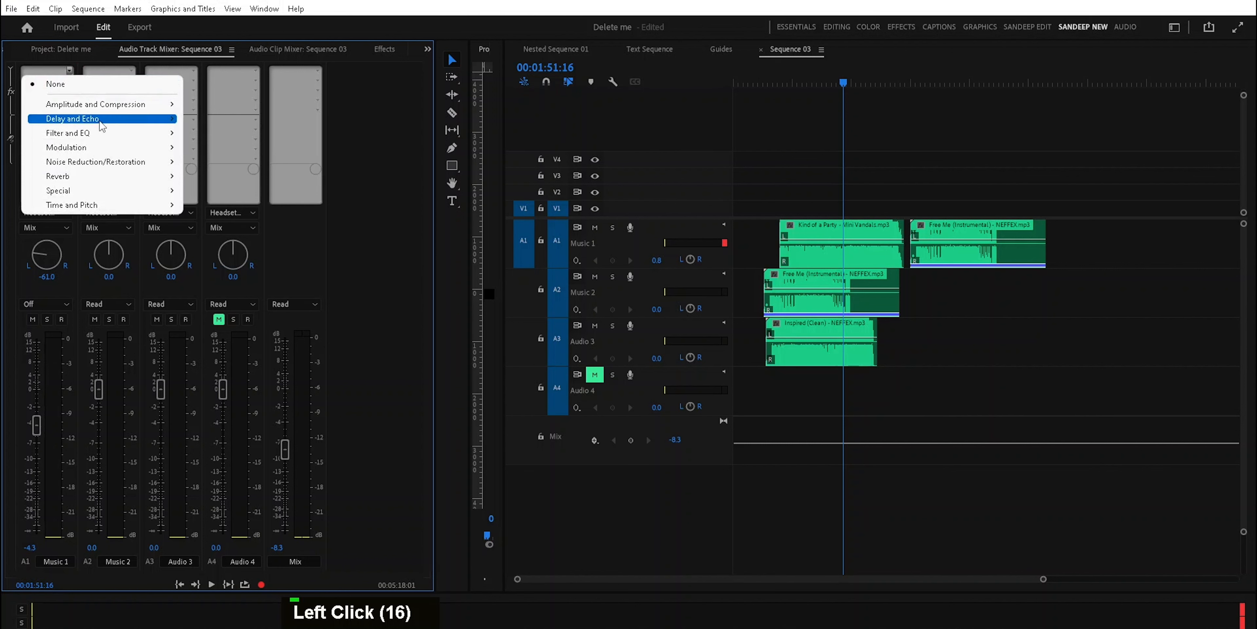
mouse_move(140, 164)
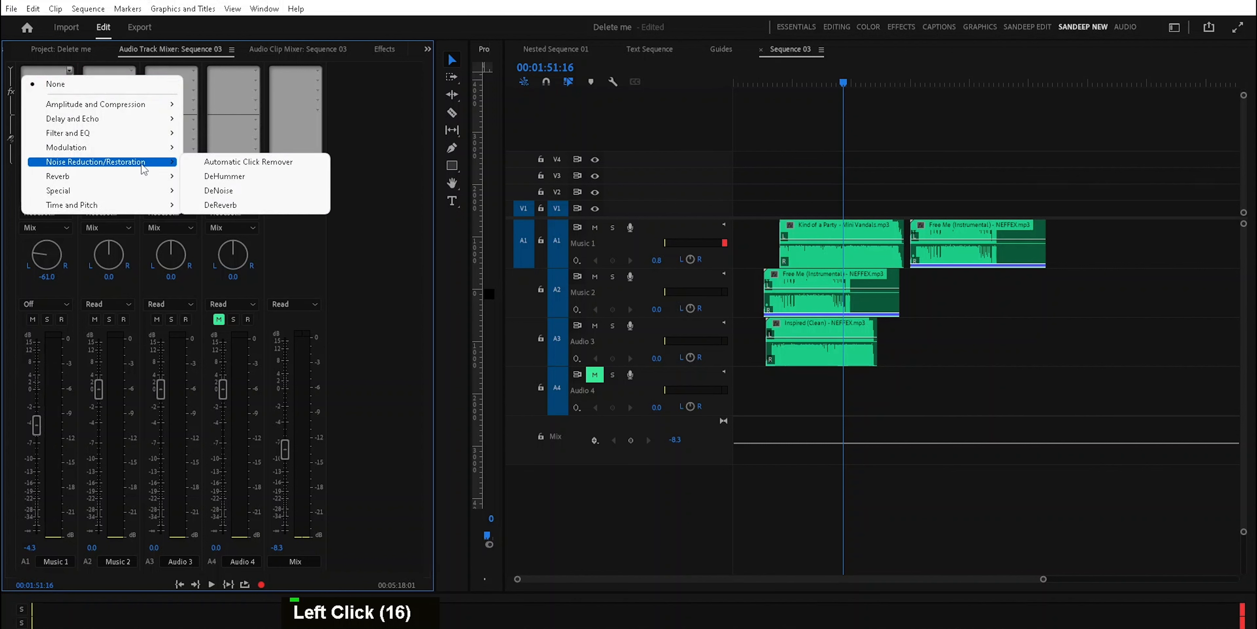
left_click(244, 190)
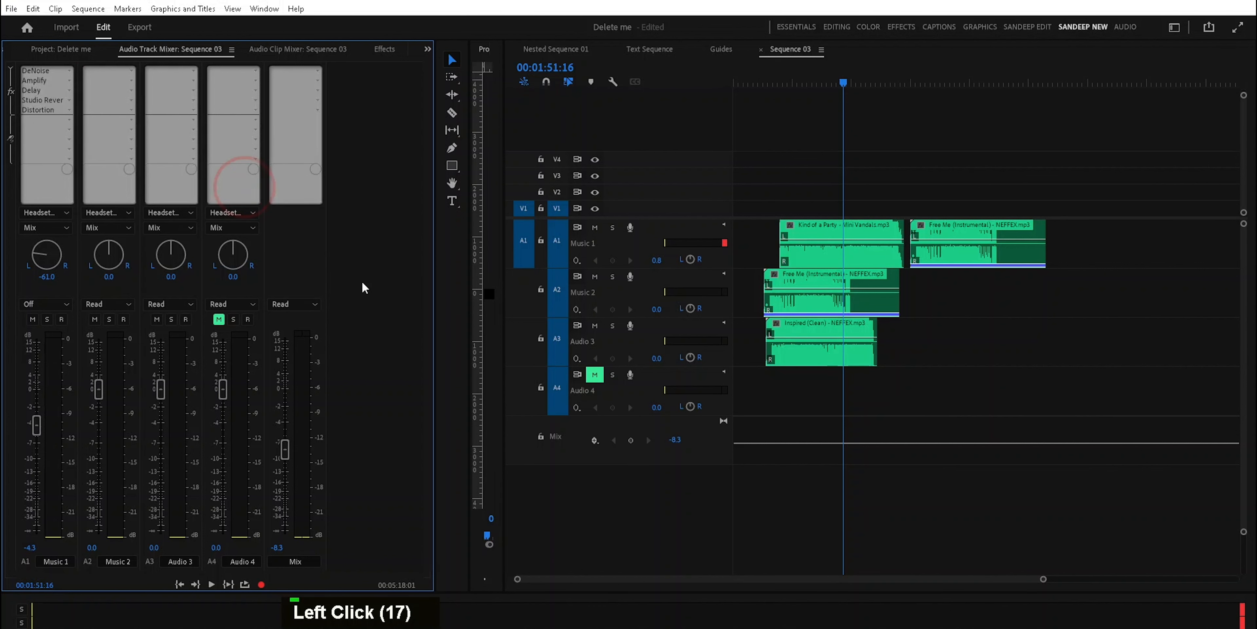
double_click(37, 72)
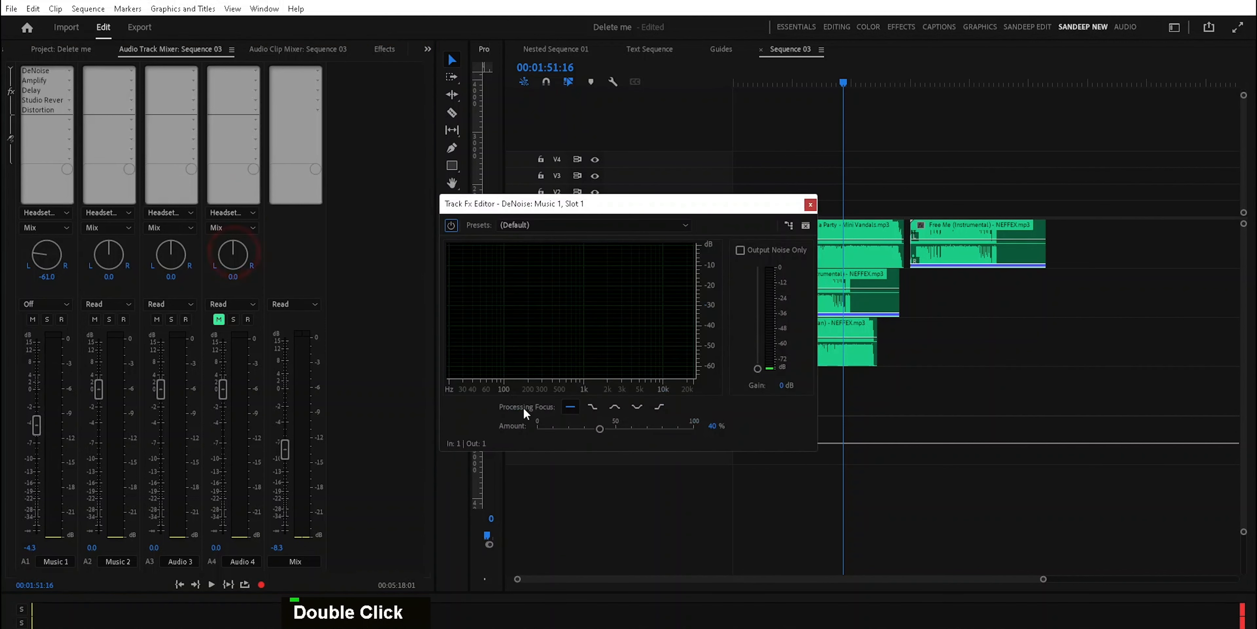
left_click_drag(605, 431, 571, 429)
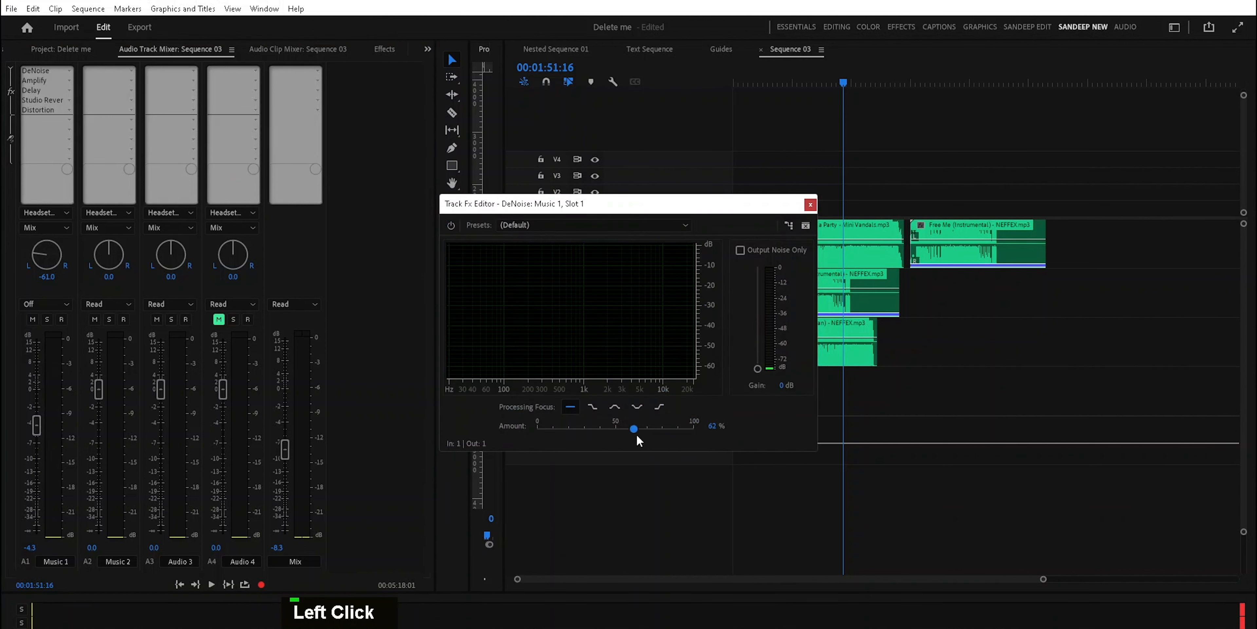
left_click(810, 205)
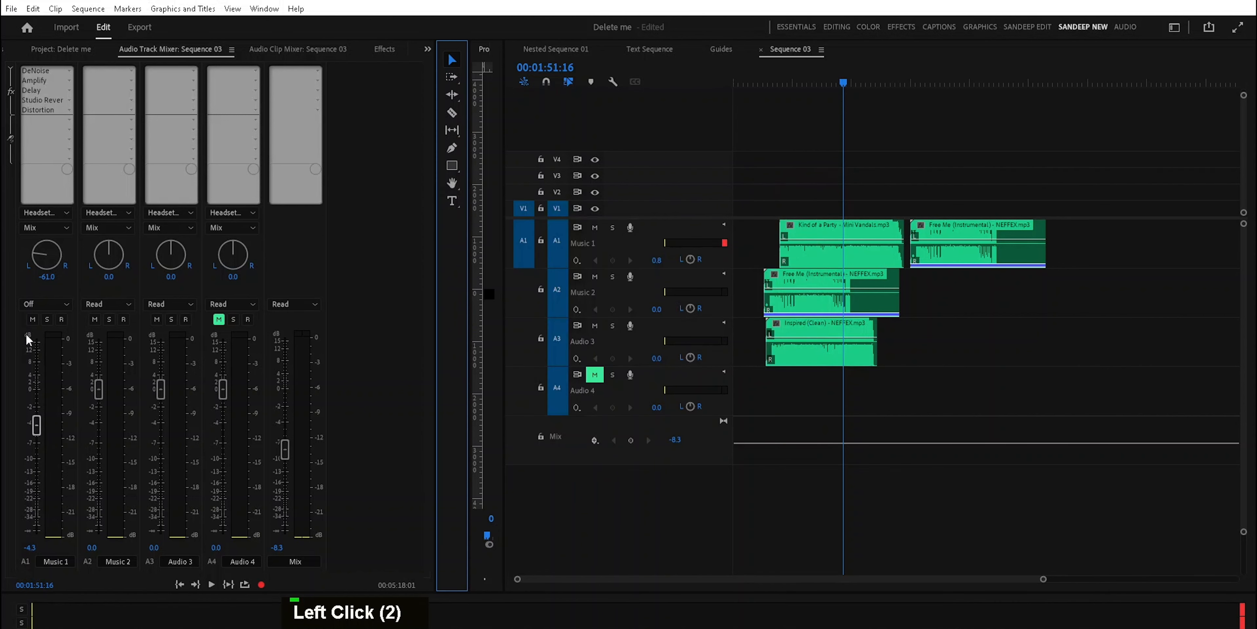
Remove the DeNoise and Amplify effects from the Music 1 track.
left_click(69, 71)
left_click(71, 83)
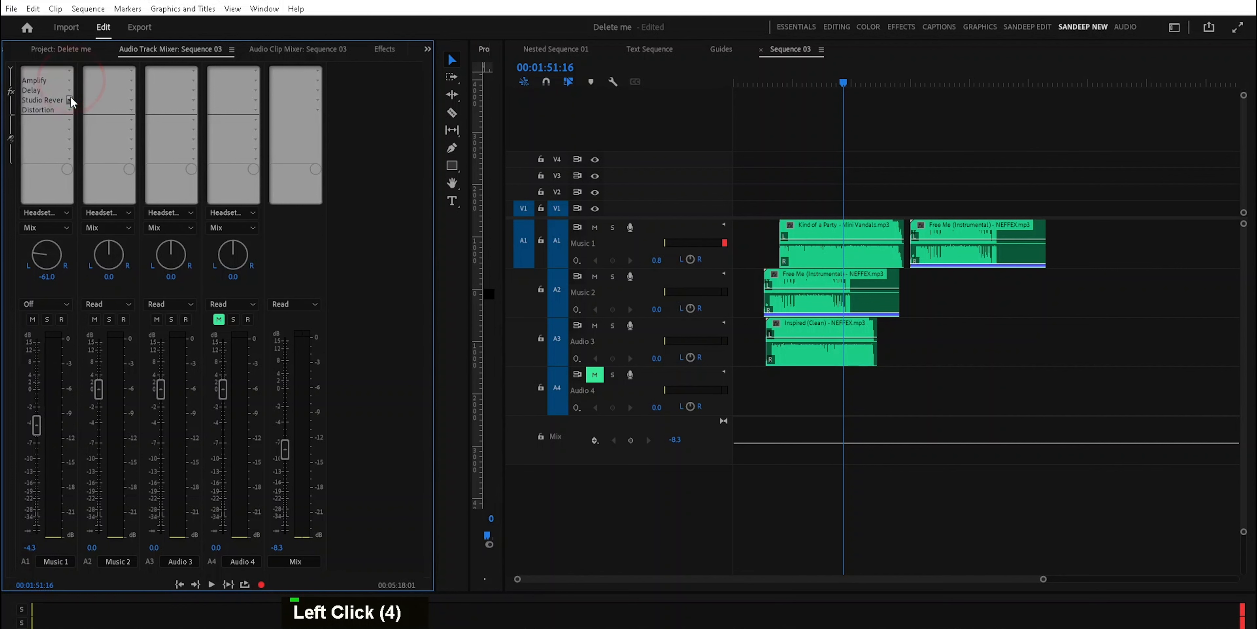
left_click(70, 81)
left_click(69, 92)
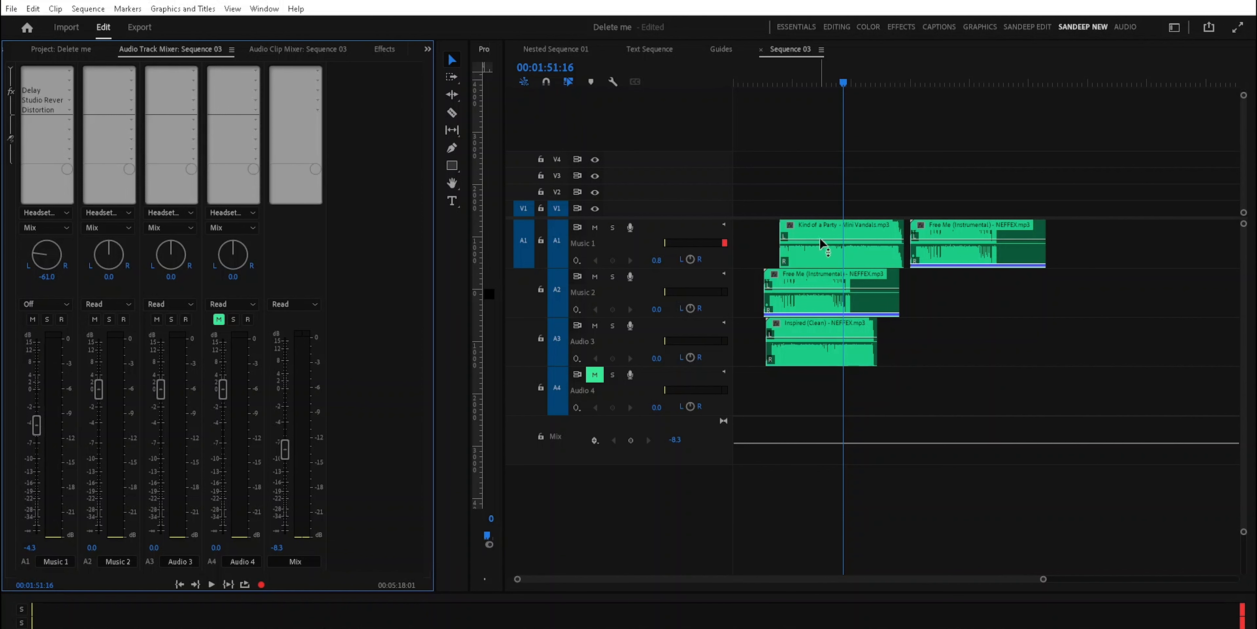
Select the Kind of a Party clip on Music 1 and view its effect controls.
left_click(825, 246)
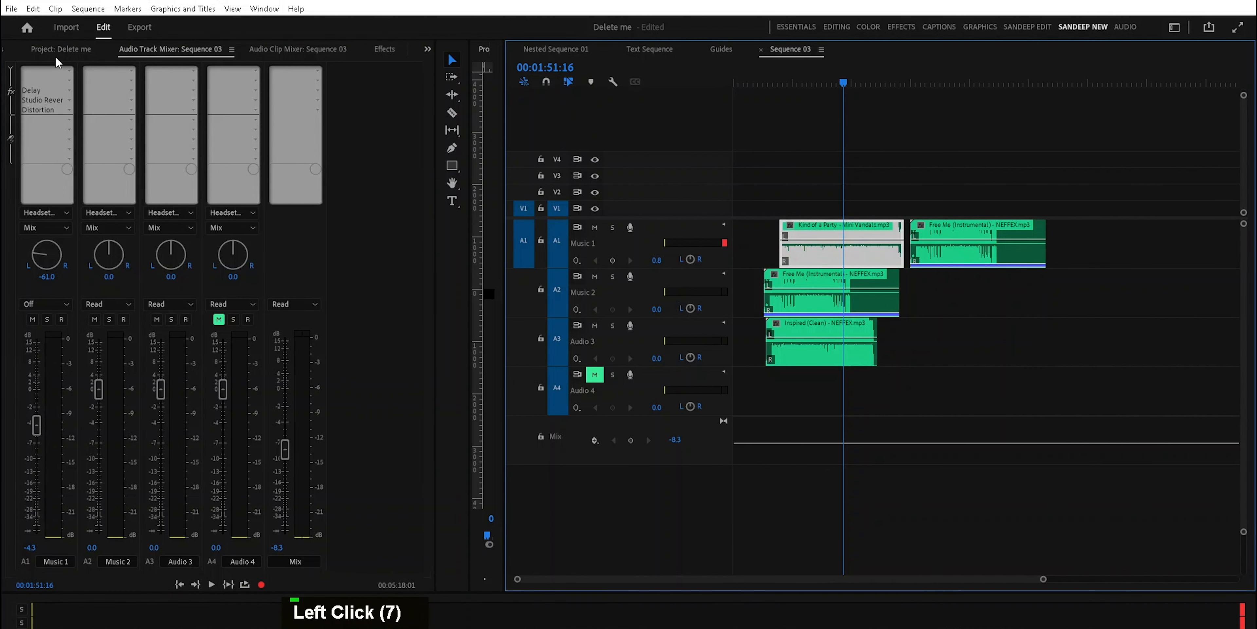
left_click(366, 167)
key("3")
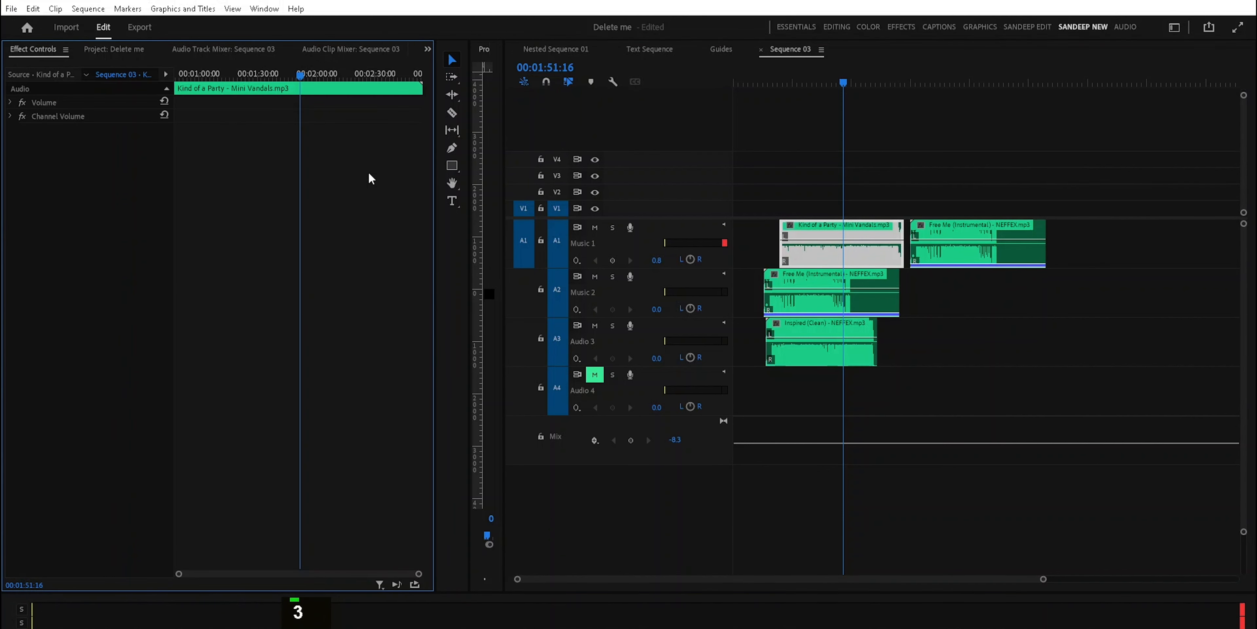
key("shift+3")
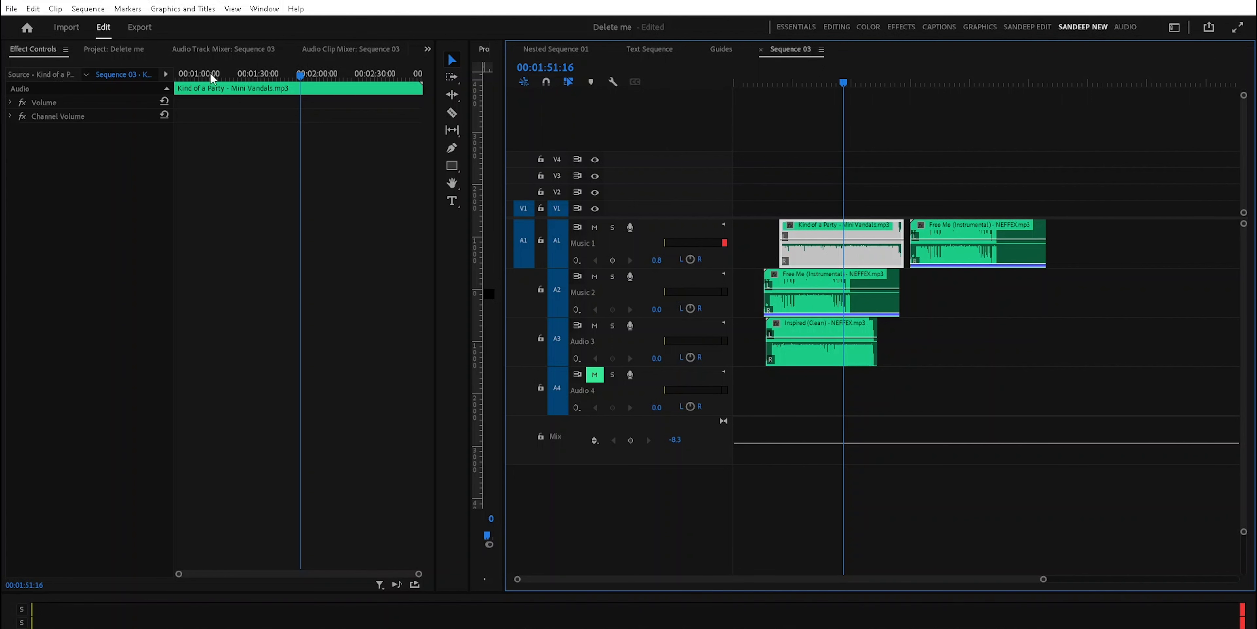
Remove the Delay, Studio Reverb and Distortion effects from the Music 1 track in the Audio Track Mixer.
left_click(210, 50)
left_click(70, 91)
left_click(71, 103)
double_click(71, 112)
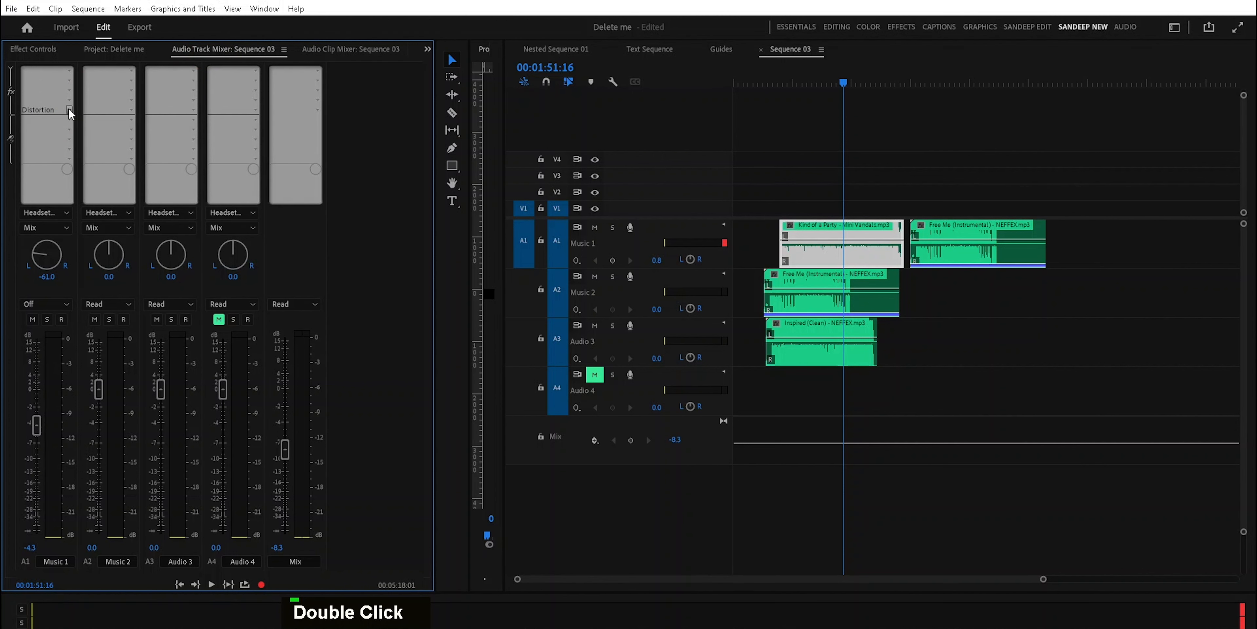
left_click(70, 112)
left_click(70, 119)
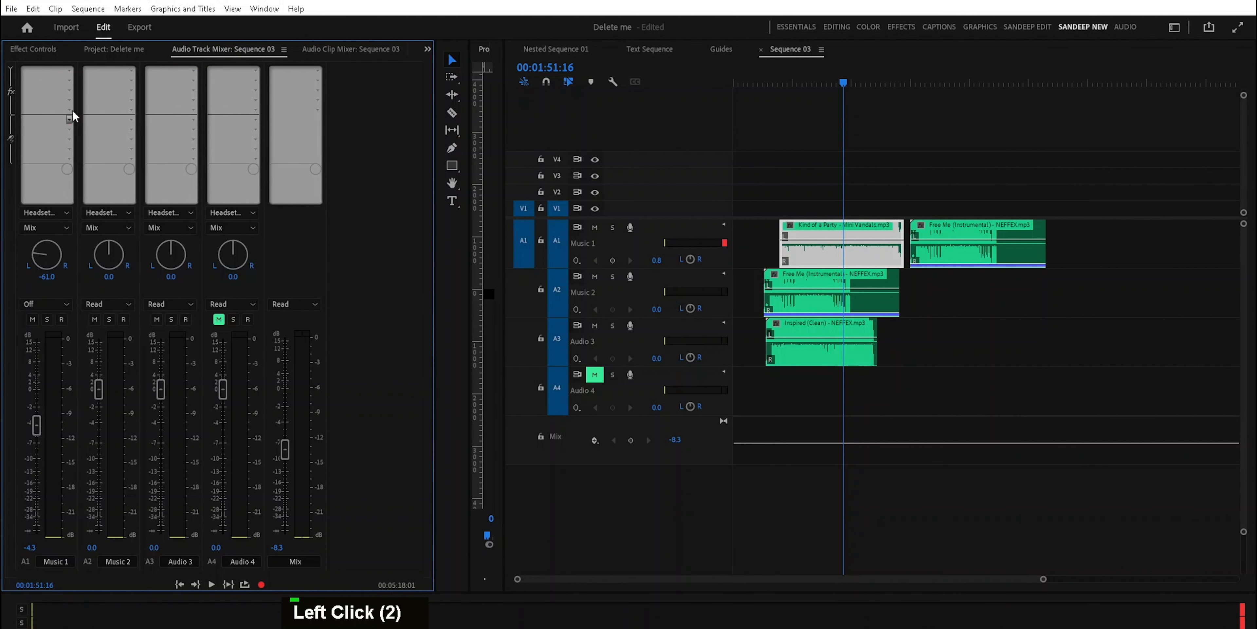
left_click(125, 79)
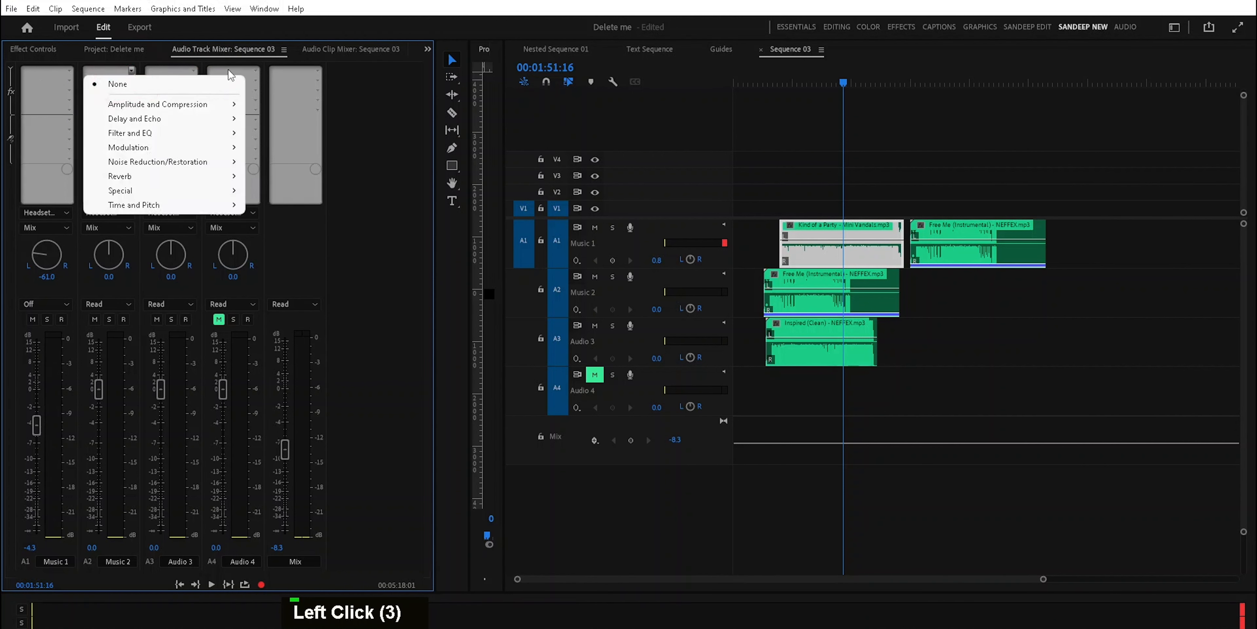
left_click(253, 70)
left_click(405, 201)
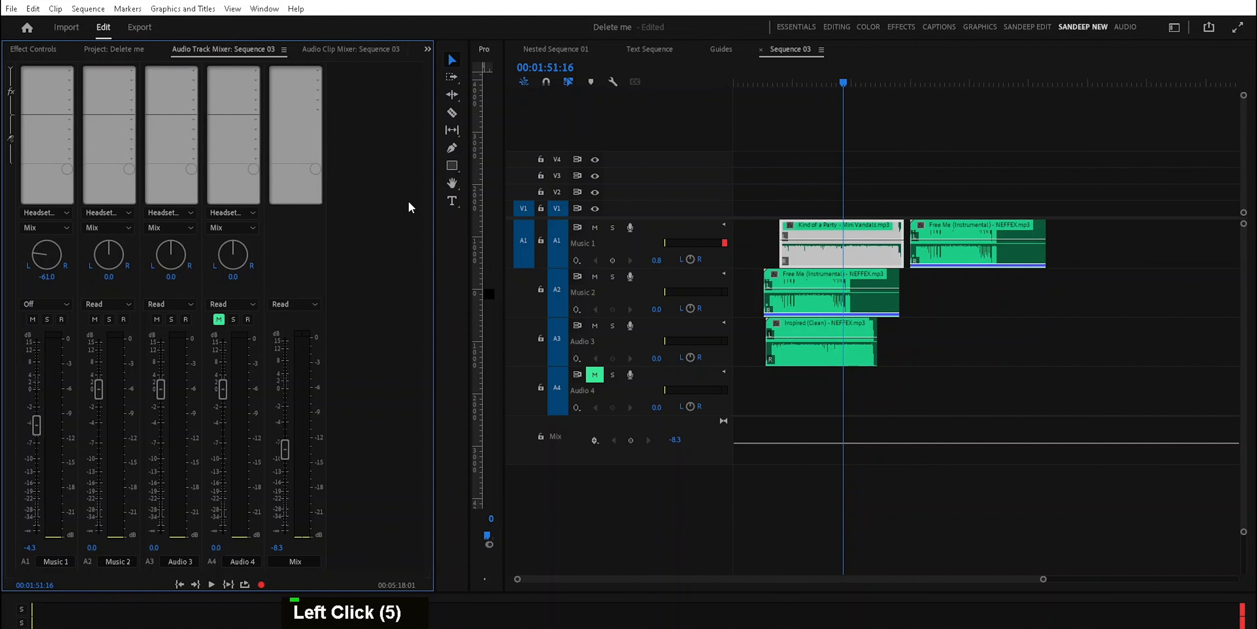
left_click(312, 82)
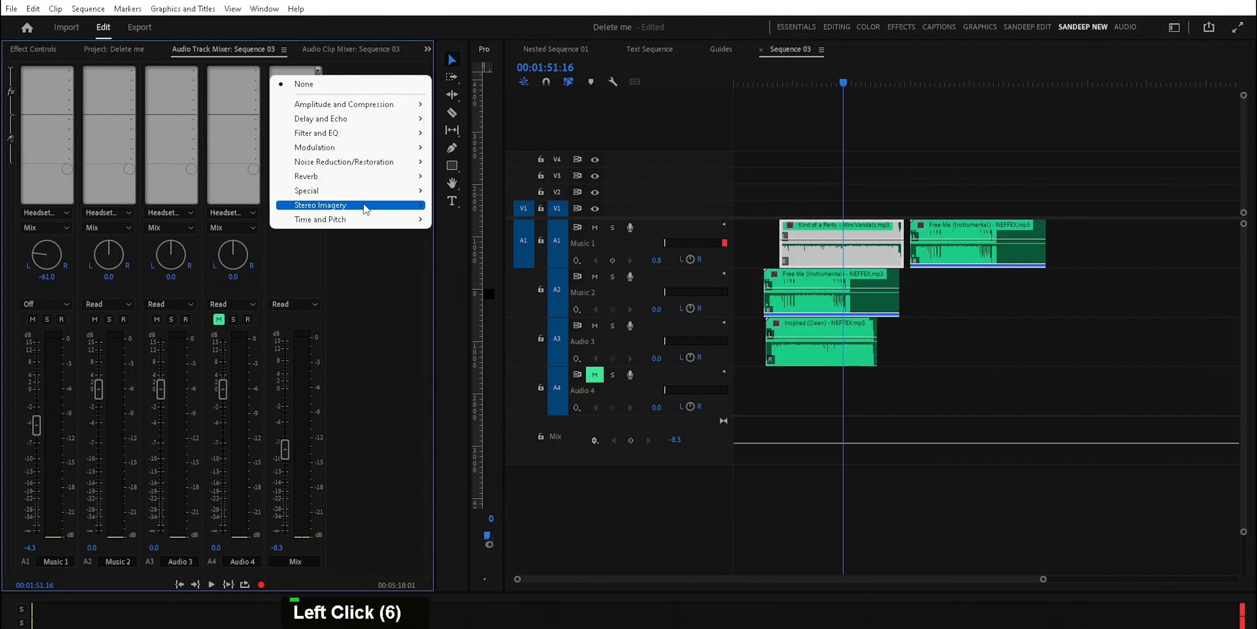
left_click(373, 314)
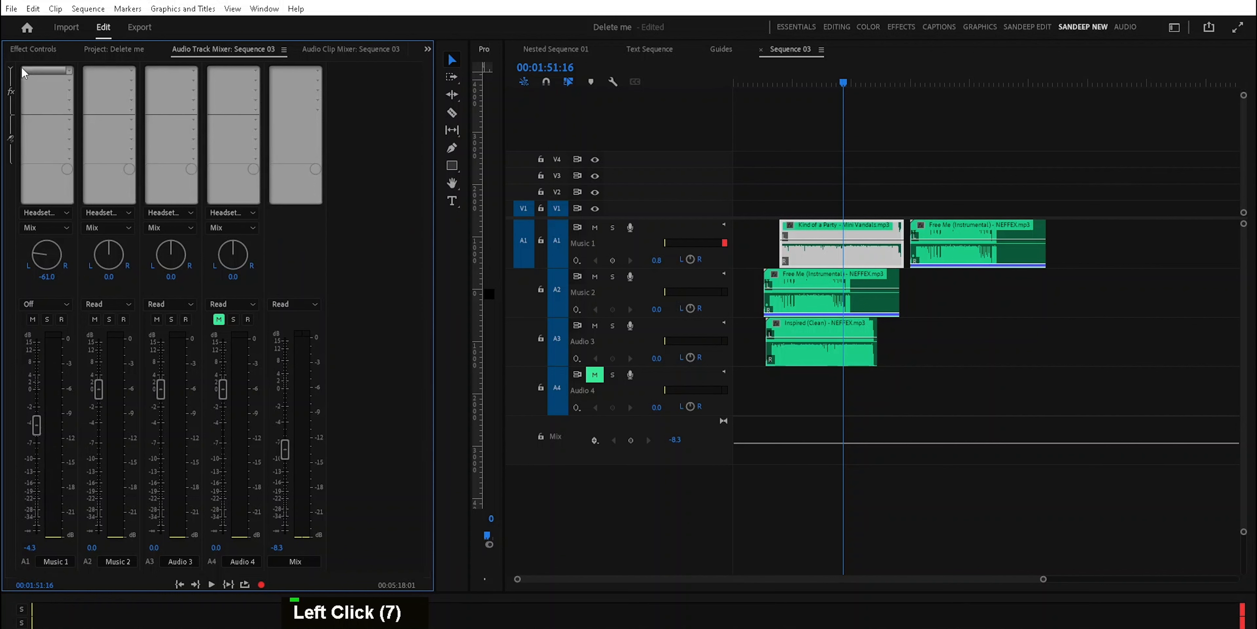
Collapse the effects and sends area of the Audio Track Mixer and check Music 1's recording input options.
left_click(11, 74)
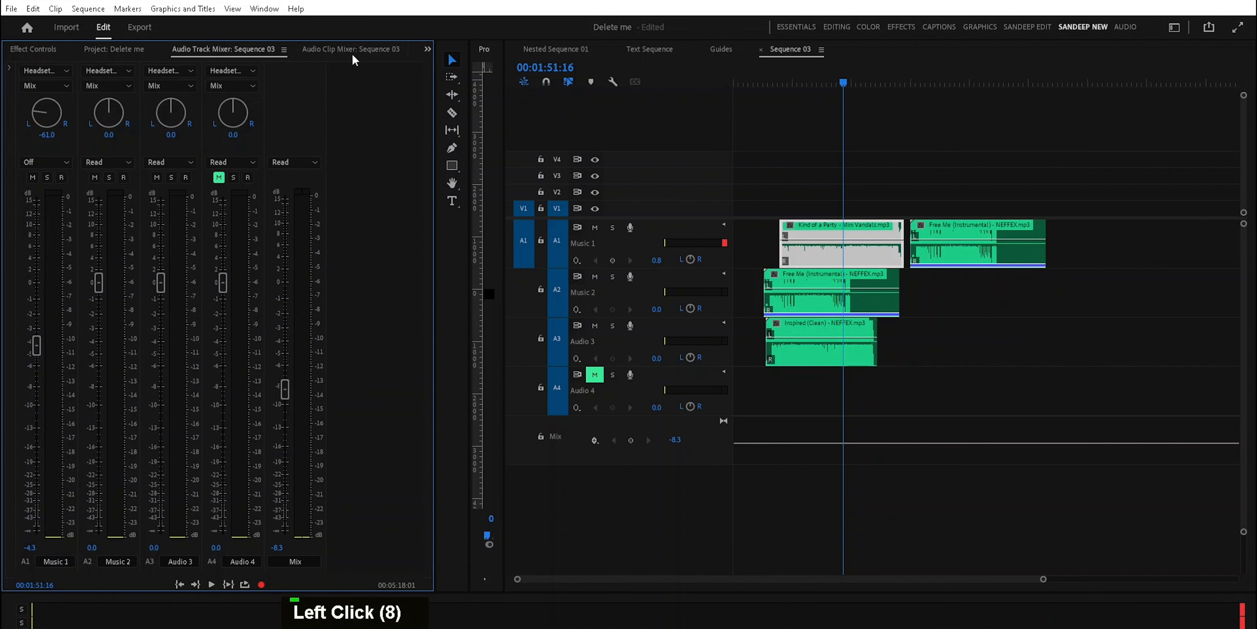
left_click(66, 72)
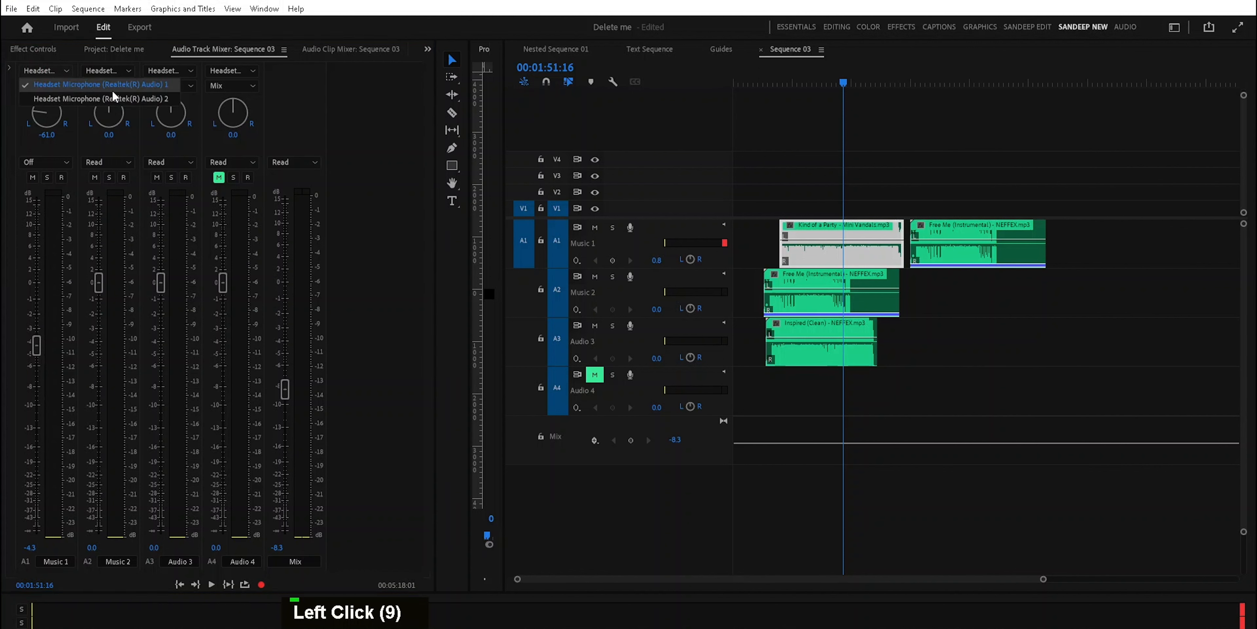
left_click(344, 128)
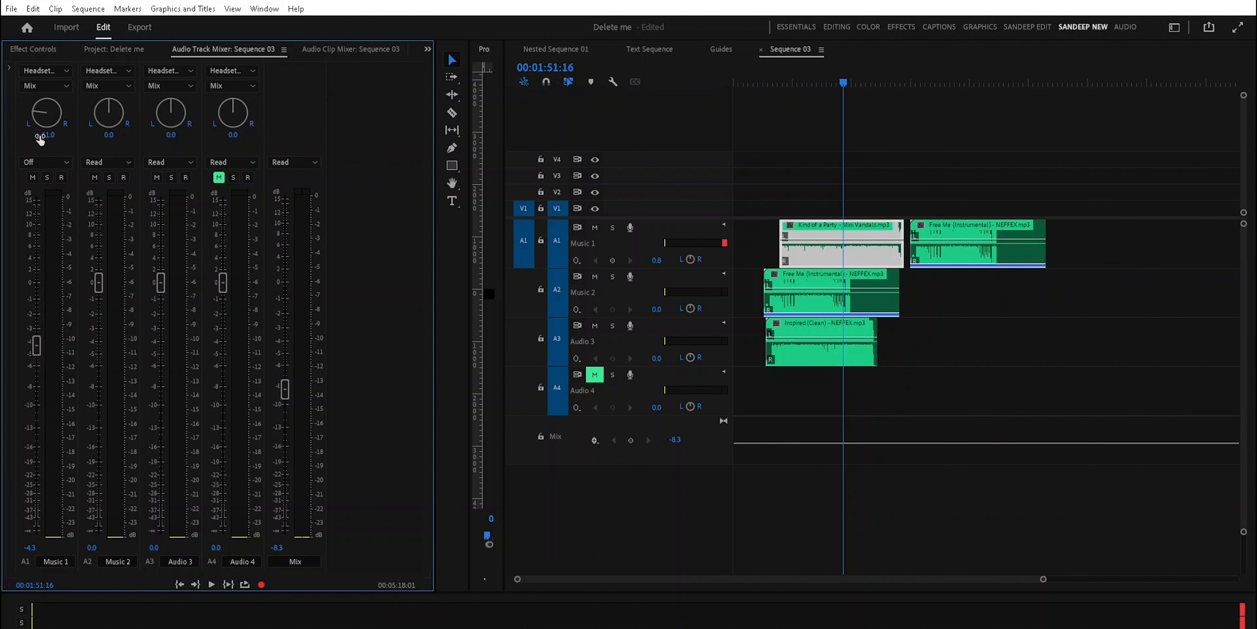
Try the mute, solo and record-enable controls on the Music 1 track, switching each back off.
left_click(33, 177)
left_click(47, 177)
left_click(61, 177)
left_click(61, 177)
left_click(46, 177)
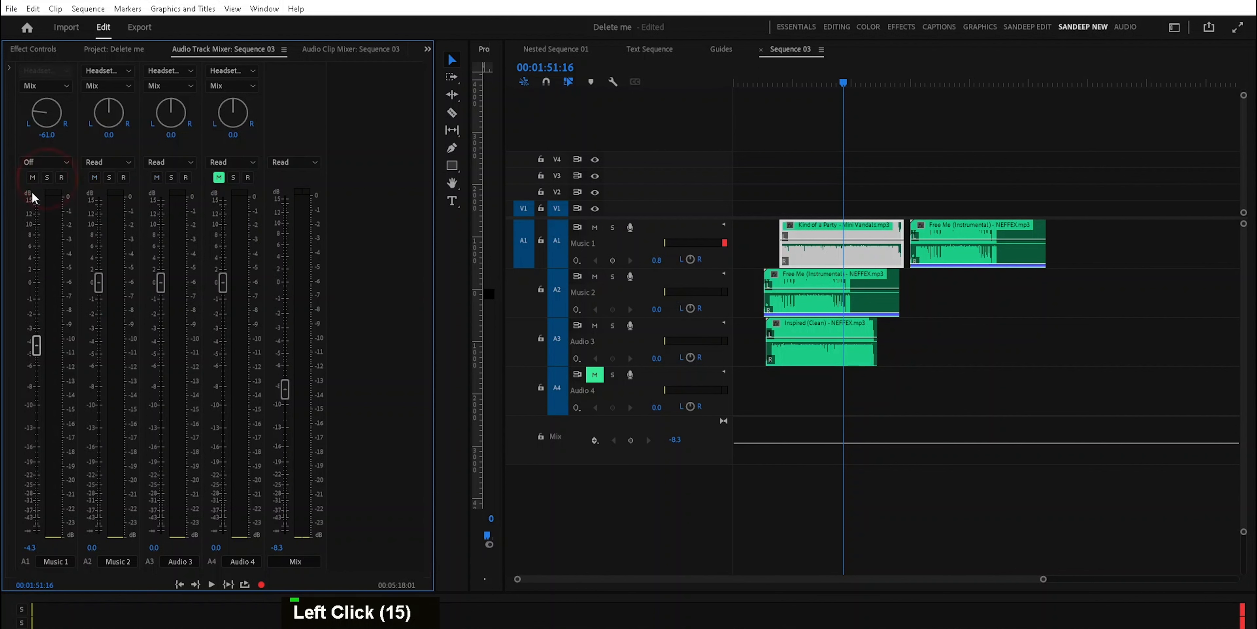
left_click(33, 178)
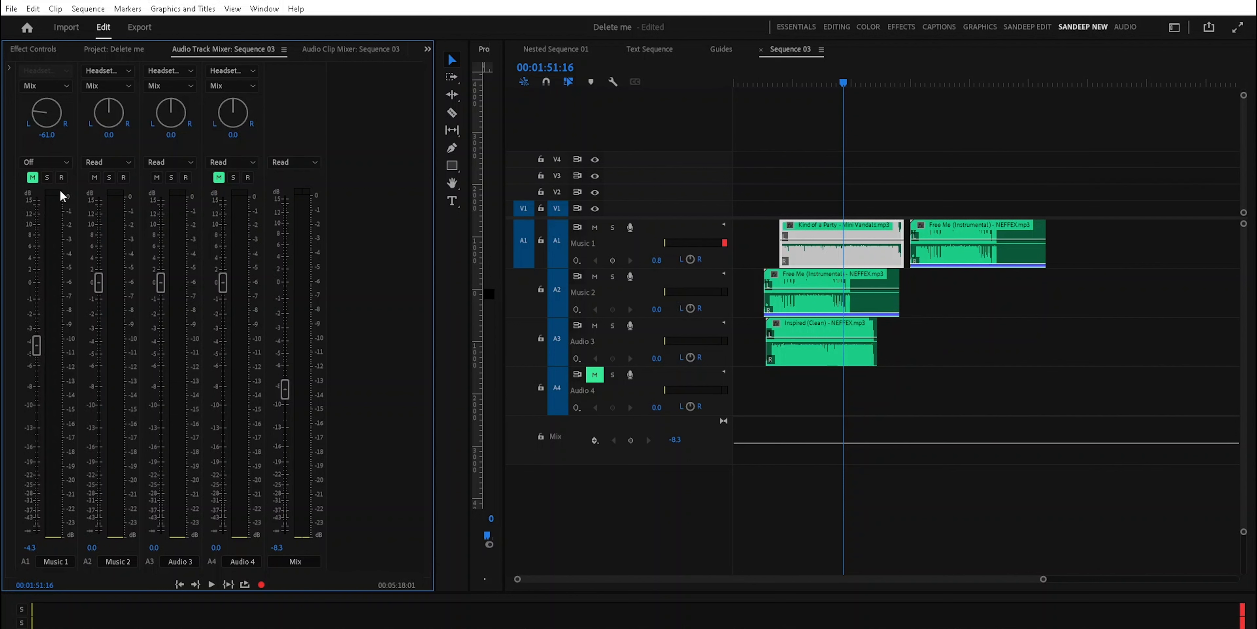
left_click(32, 177)
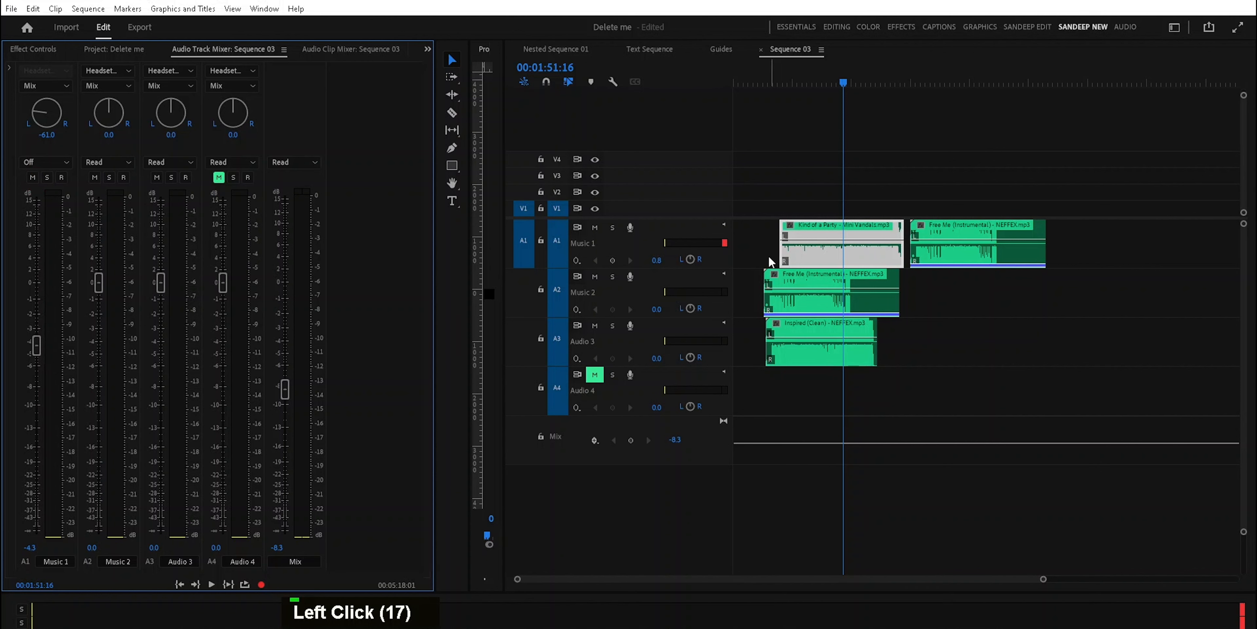
Enlarge the clips in the timeline and show Music 1's track volume keyframes instead of its clip keyframes.
left_click_drag(1045, 579, 812, 581)
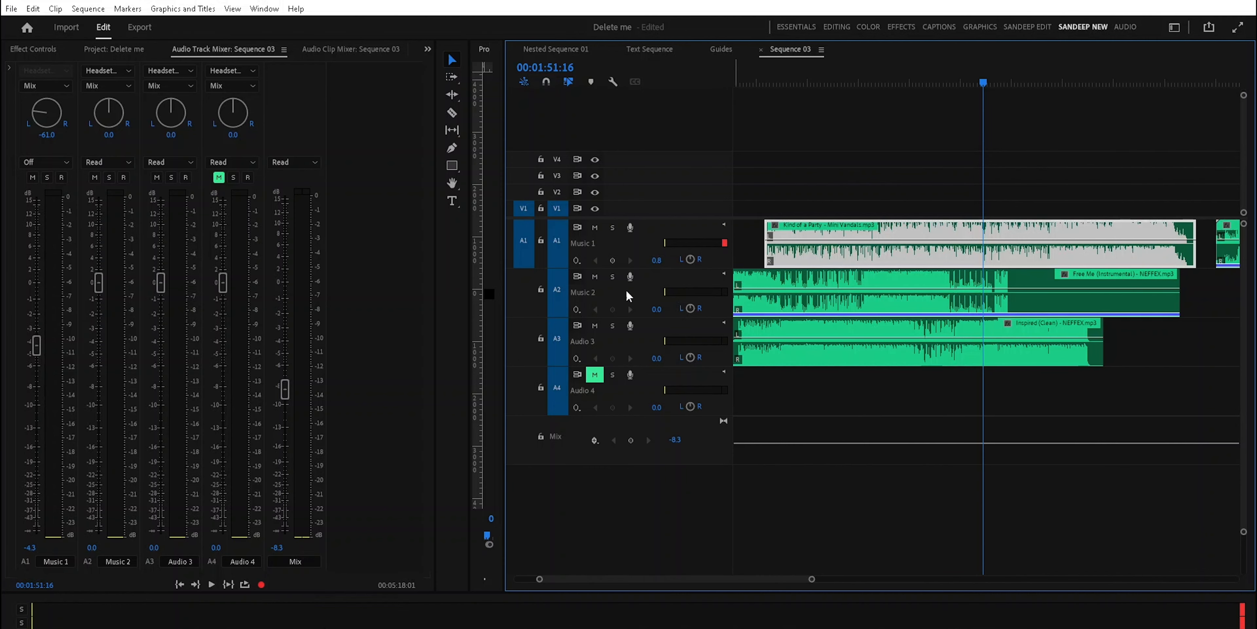
left_click(577, 261)
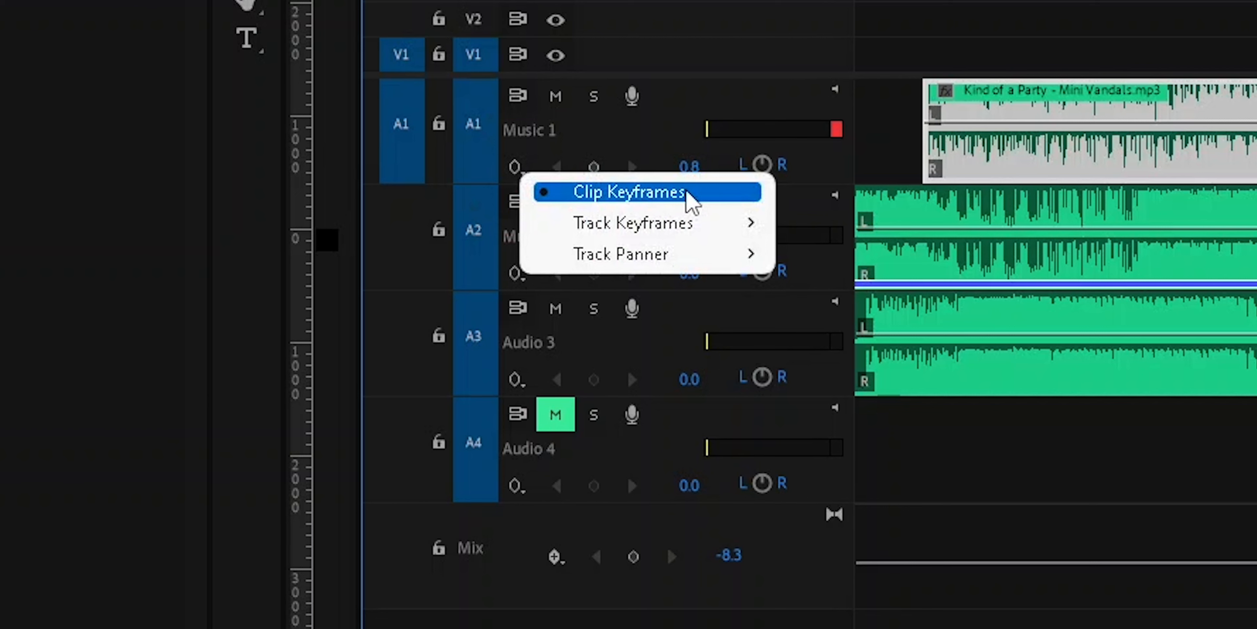
mouse_move(690, 226)
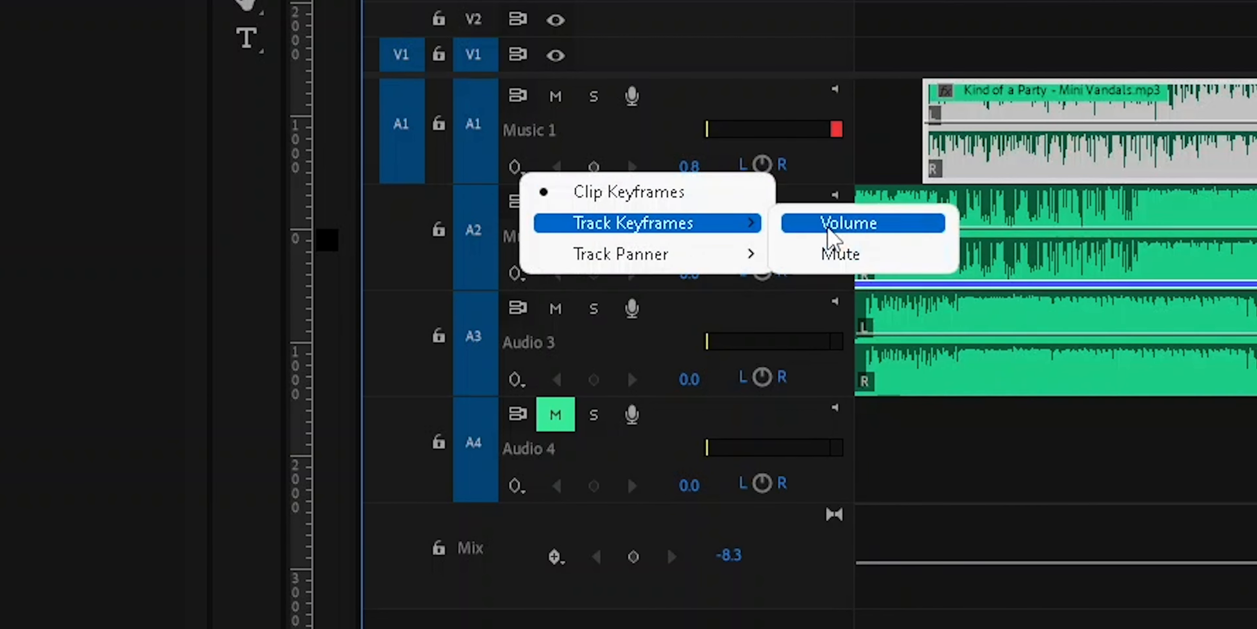
mouse_move(725, 255)
left_click(800, 239)
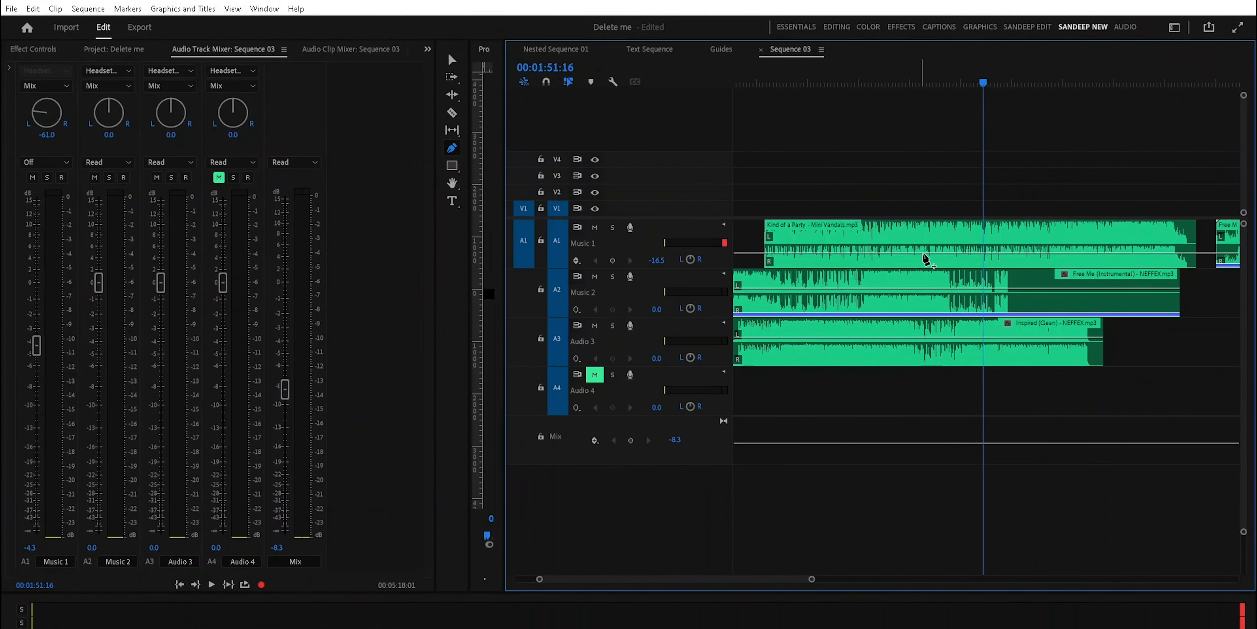
left_click(580, 266)
left_click(577, 261)
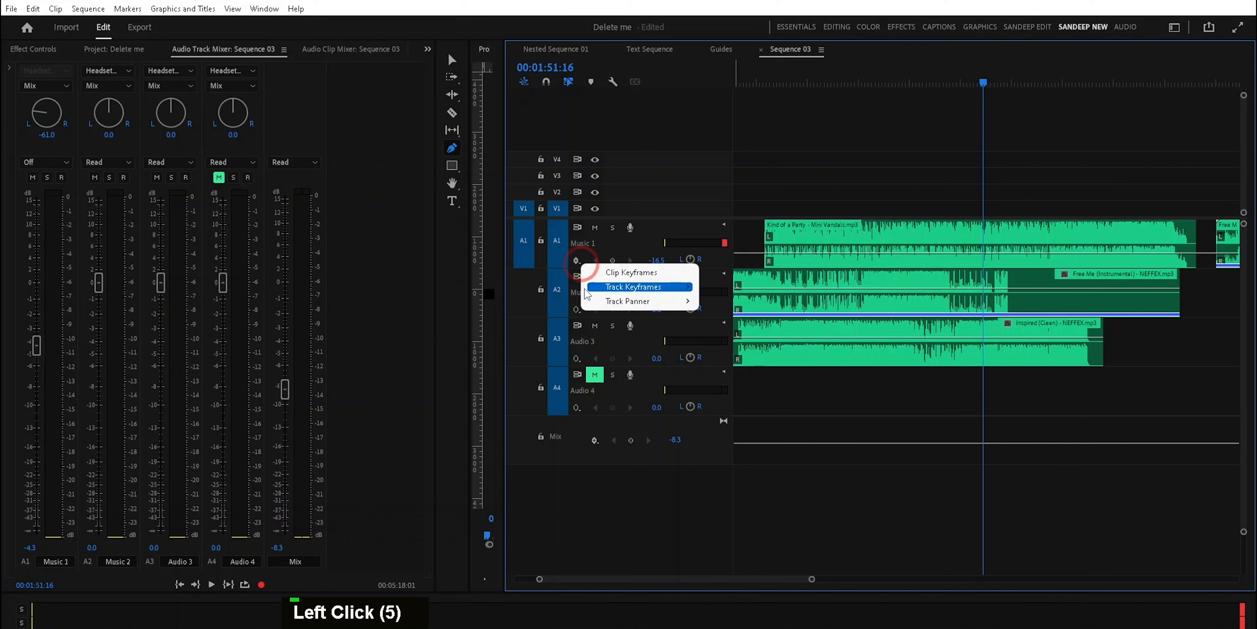
mouse_move(644, 285)
left_click(703, 284)
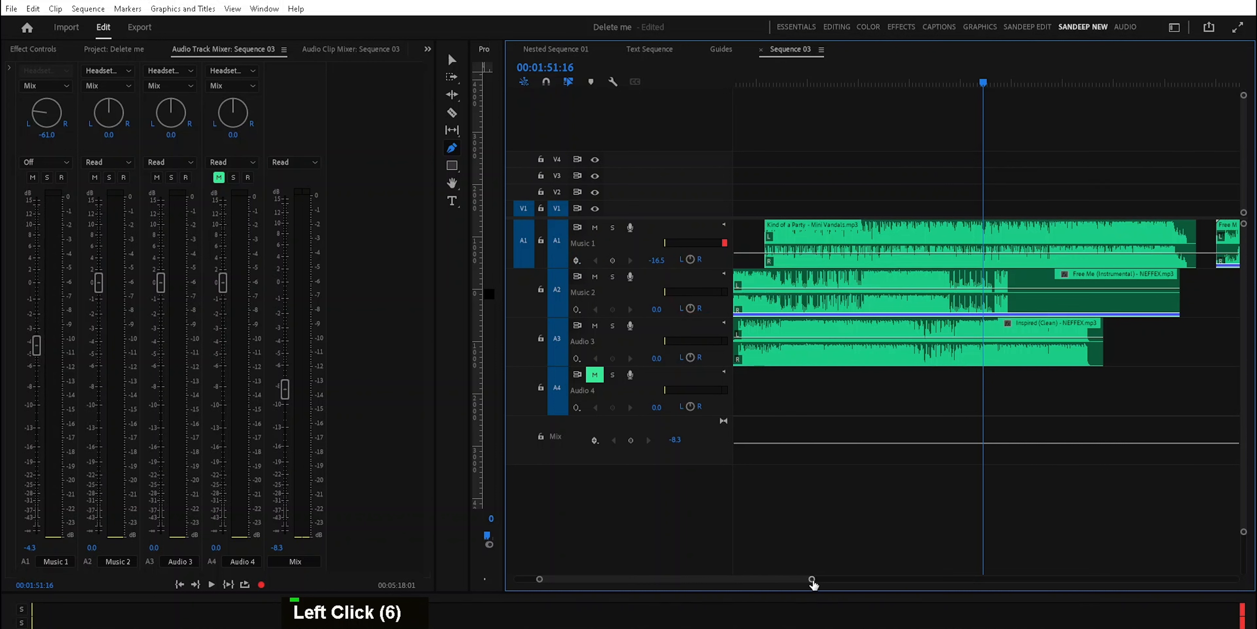
Fit all clips in the timeline view, return Music 1 to clip keyframes and activate the Selection tool.
left_click_drag(811, 579, 1162, 603)
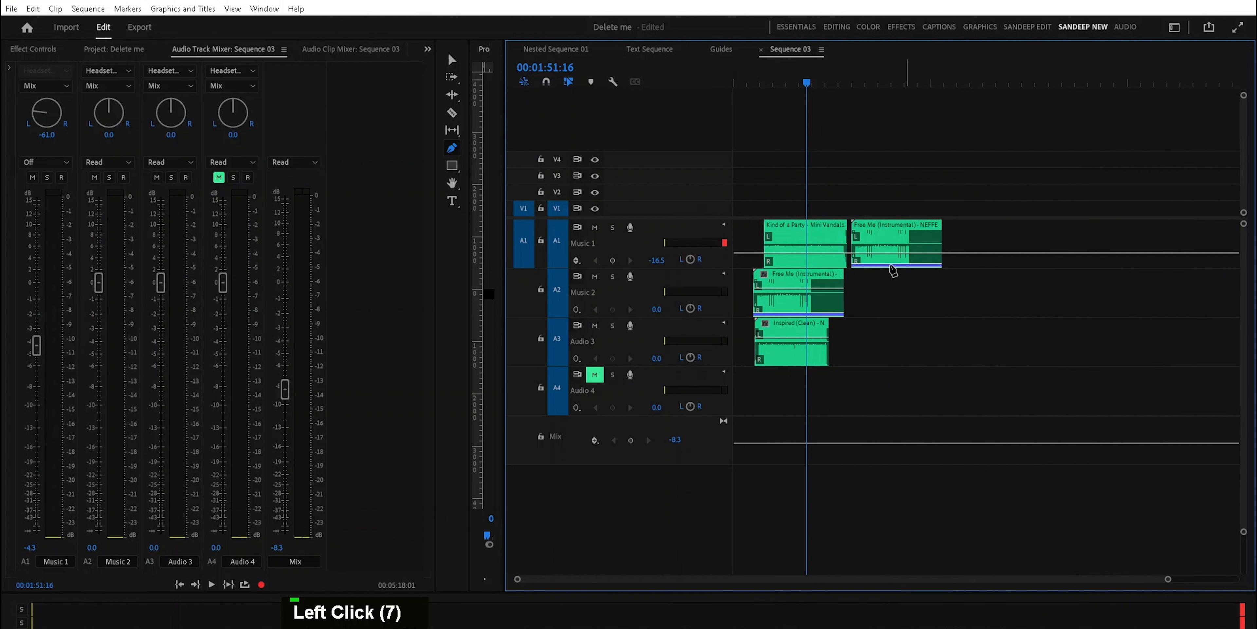
left_click(577, 261)
left_click(599, 276)
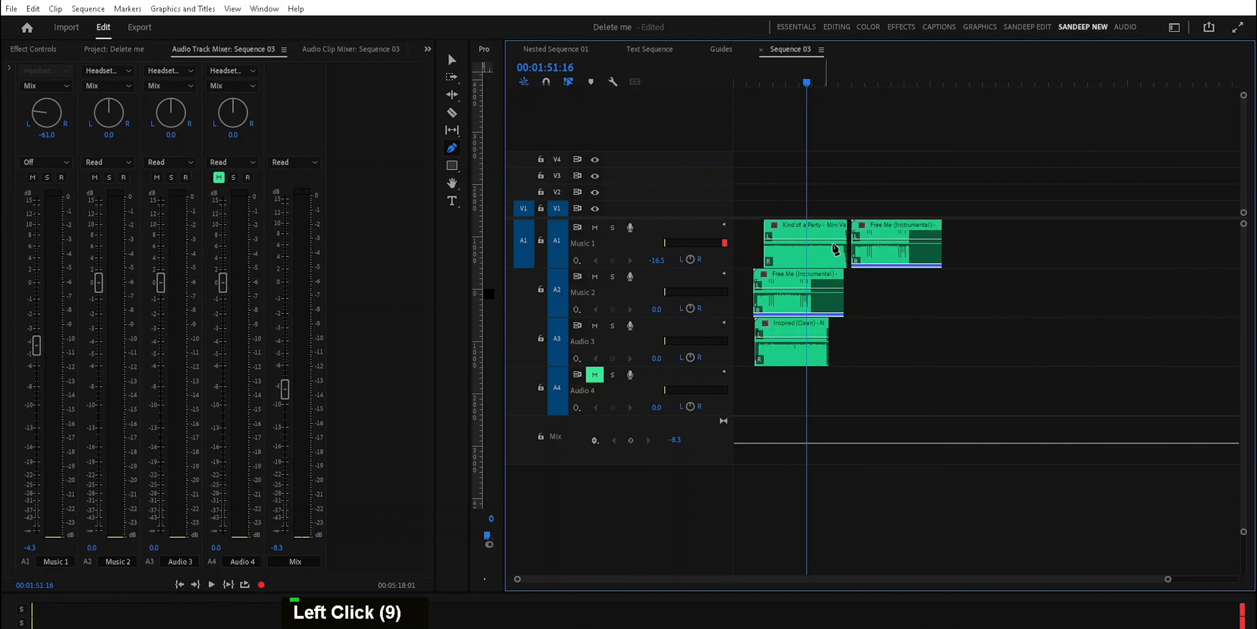
left_click(452, 59)
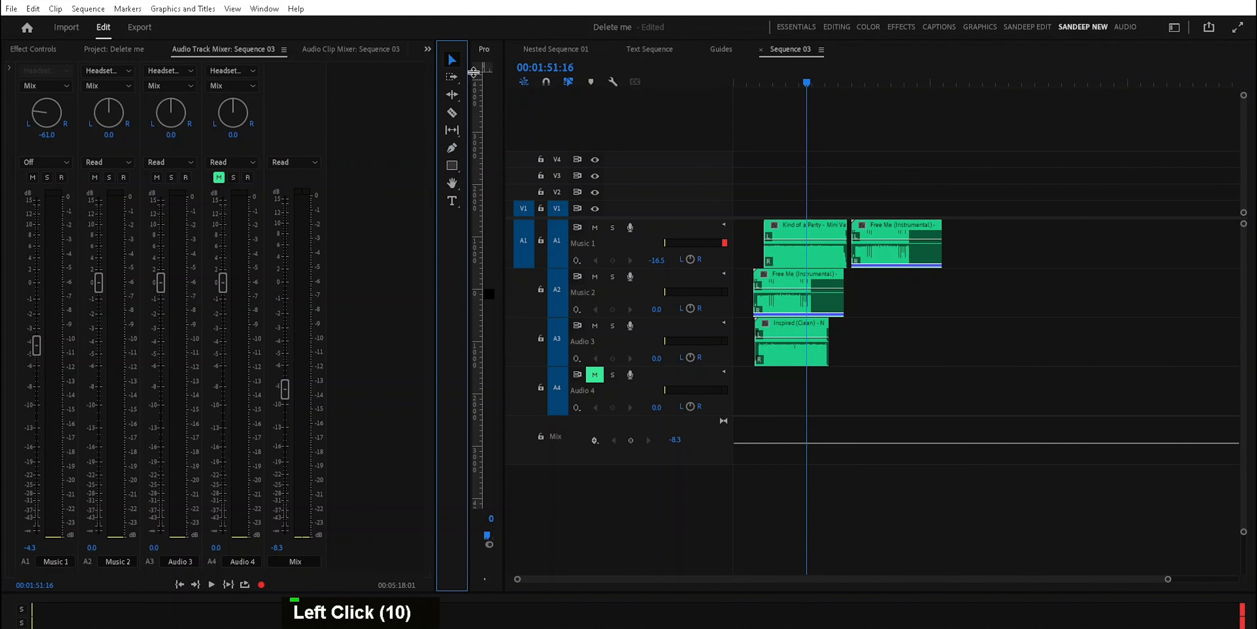
Switch the Music 1 track's keyframe display back to track volume.
left_click(575, 261)
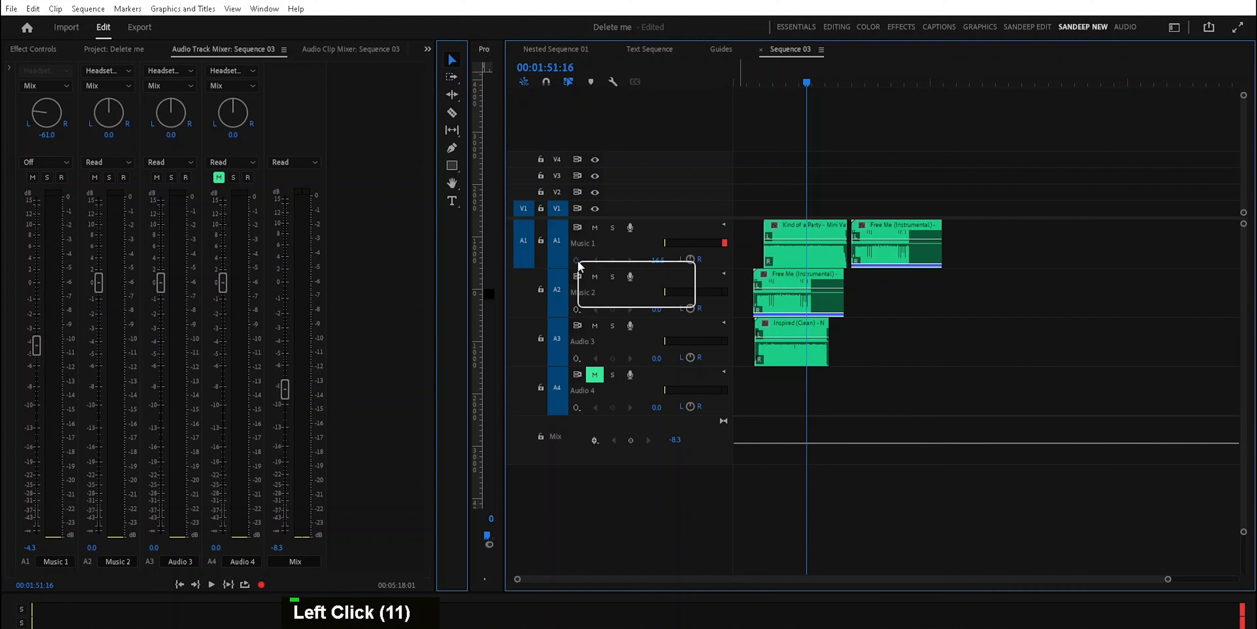
left_click(629, 284)
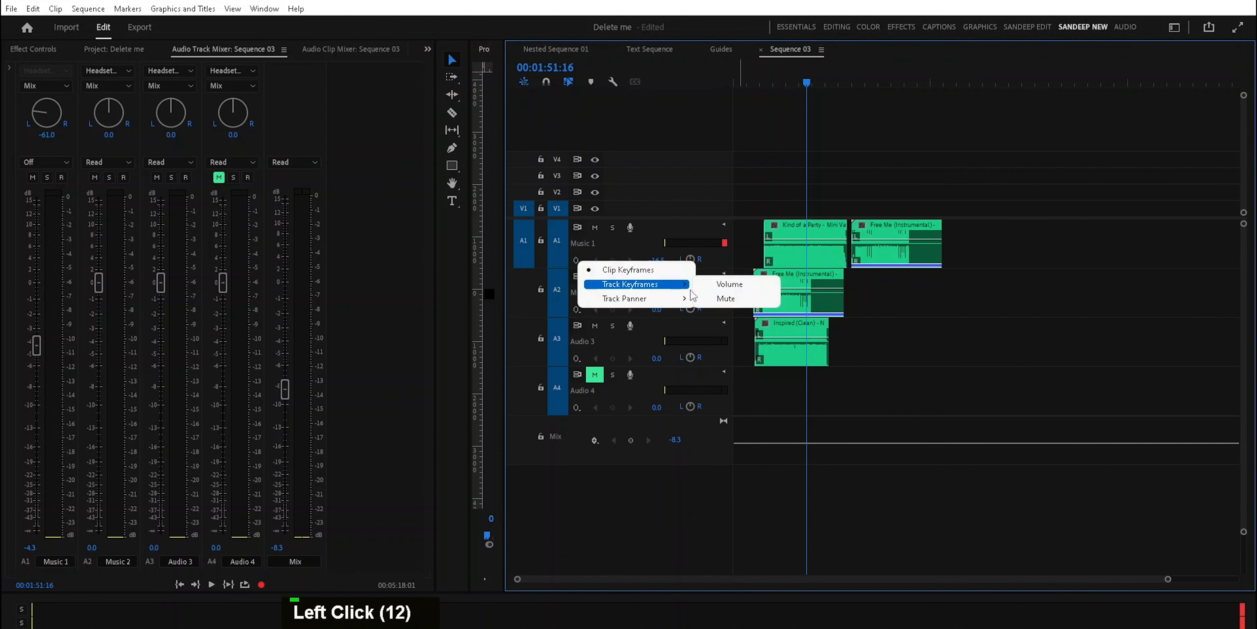
left_click(729, 286)
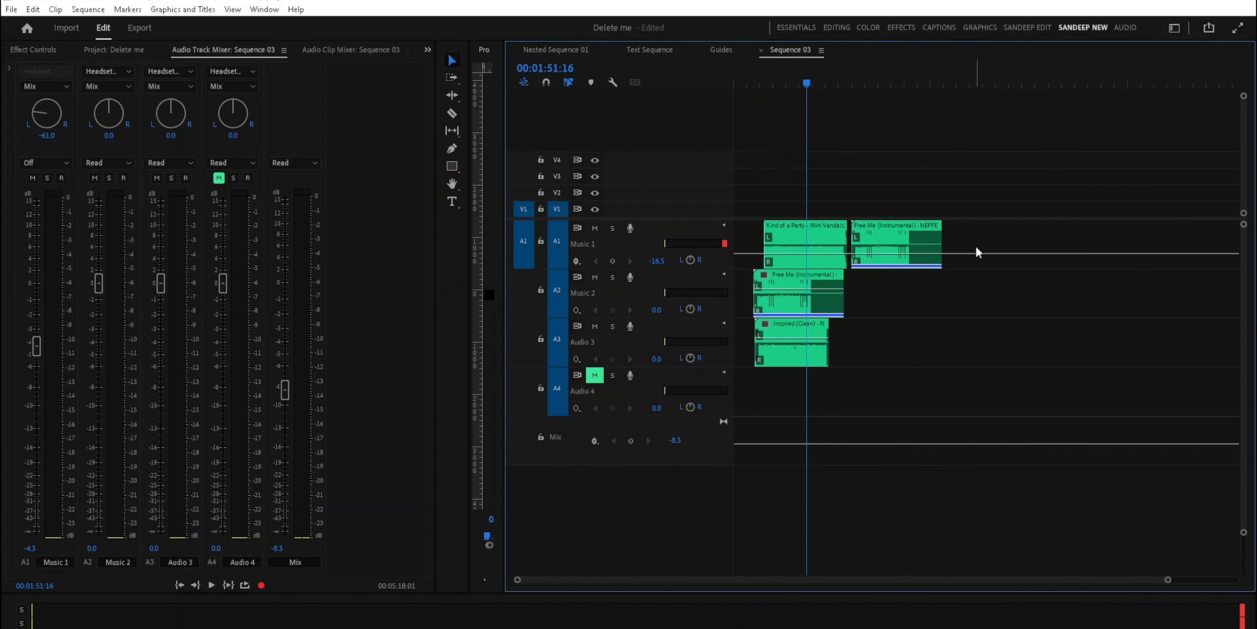
Try raising Music 1's track volume line, undo that change and set the track's automation mode to Read.
mouse_move(980, 253)
left_mouse_down()
mouse_move(903, 245)
mouse_move(976, 229)
mouse_move(976, 263)
mouse_move(976, 233)
mouse_move(976, 263)
mouse_move(982, 244)
left_mouse_up()
key("ctrl+z")
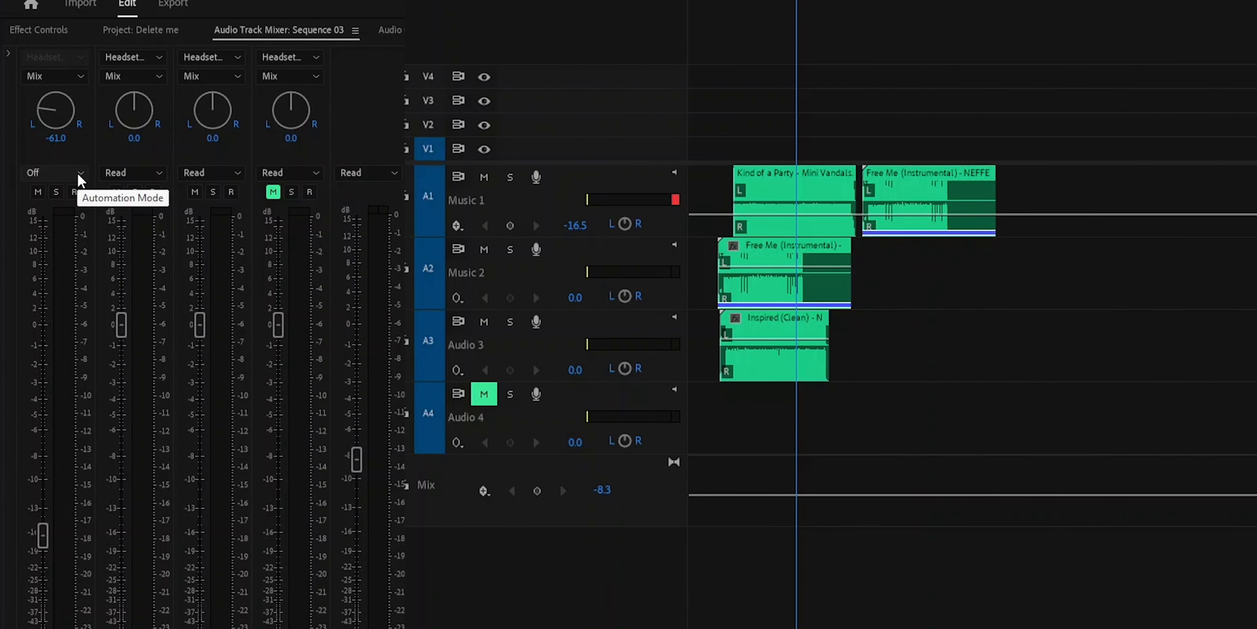
left_click(81, 174)
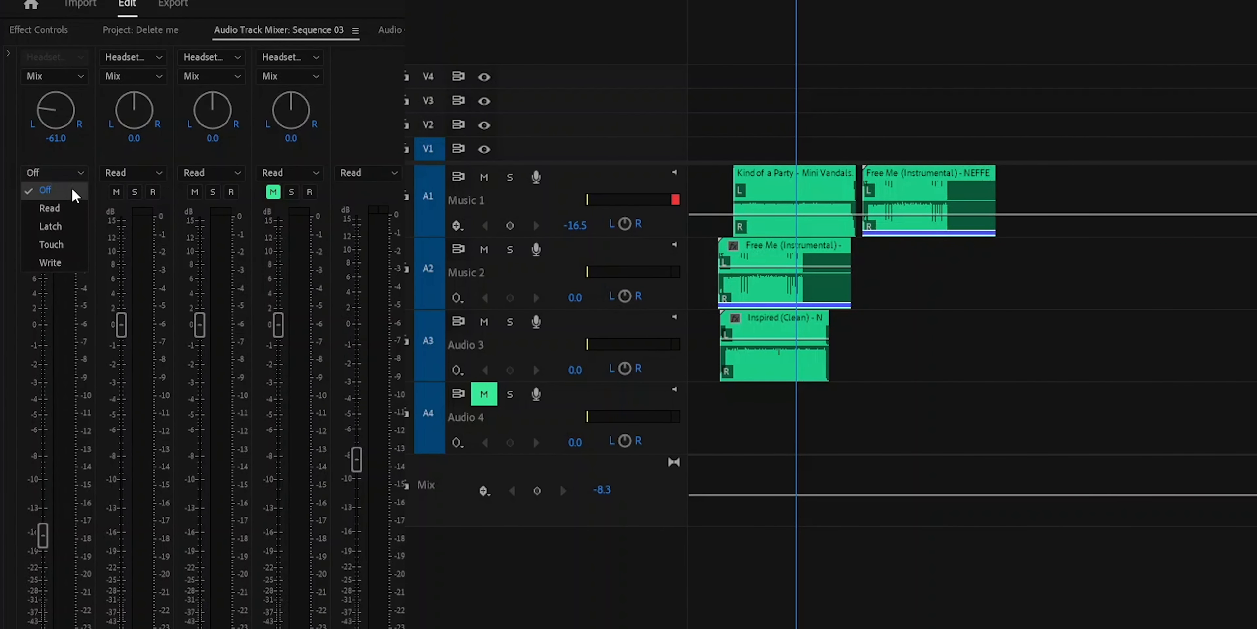
left_click(66, 207)
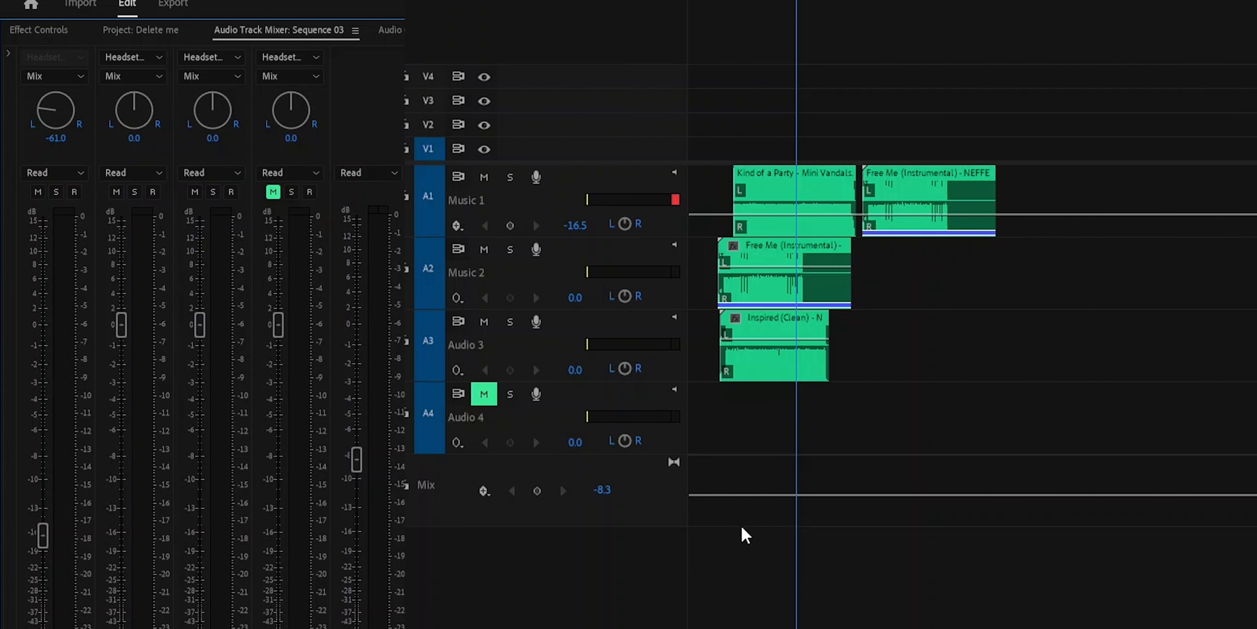
Play the sequence while lowering and raising the Music 1 fader, keeping the track's automation mode on Read.
key("space")
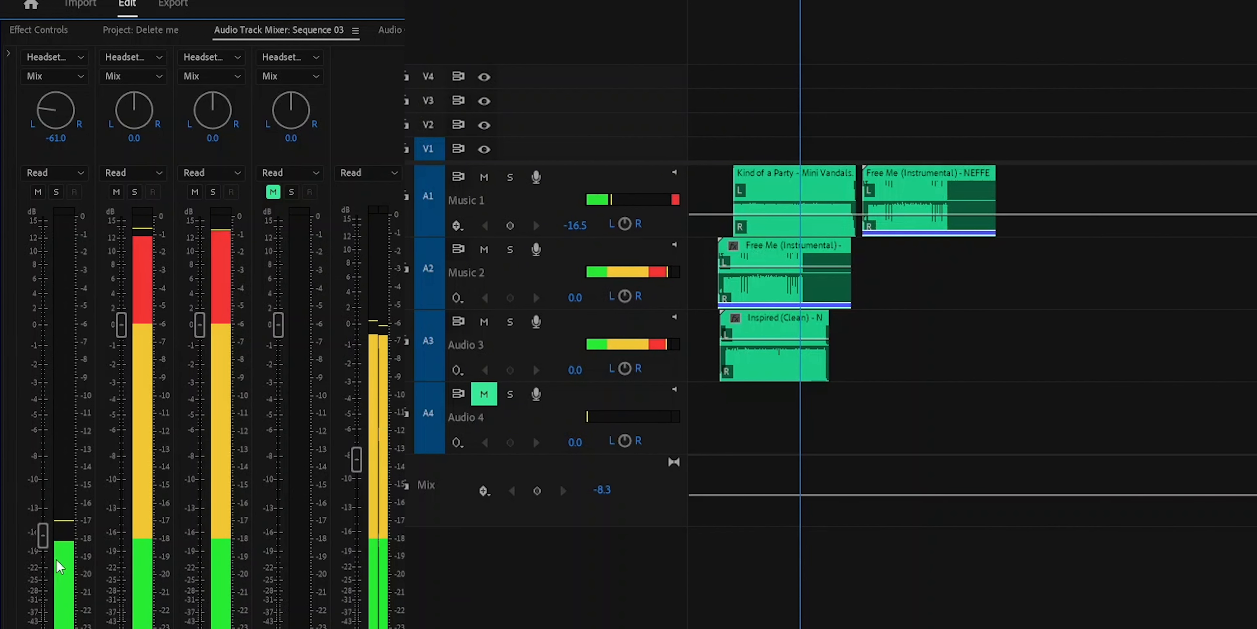
left_click_drag(43, 534, 91, 522)
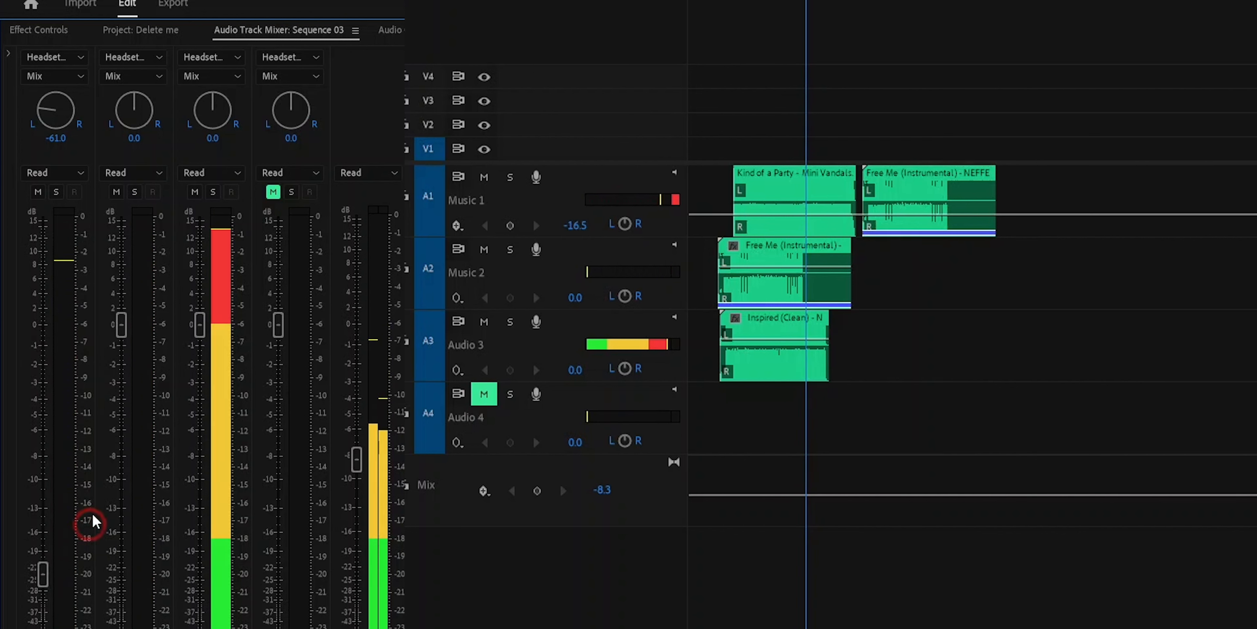
left_click_drag(41, 578, 43, 426)
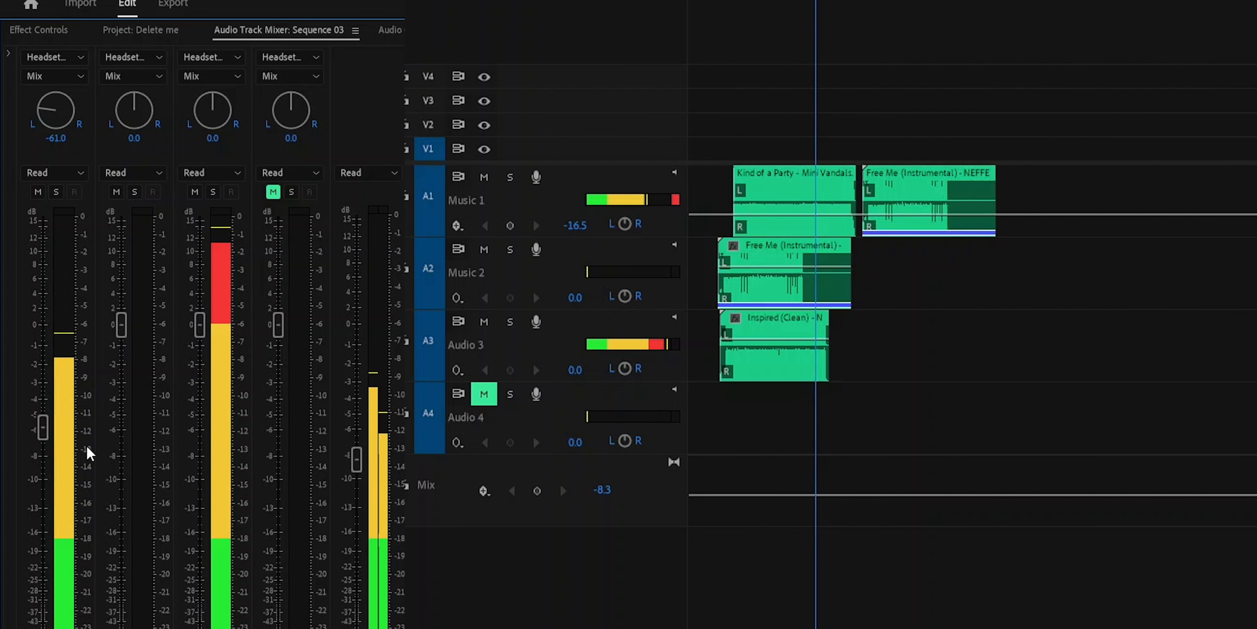
left_click(55, 172)
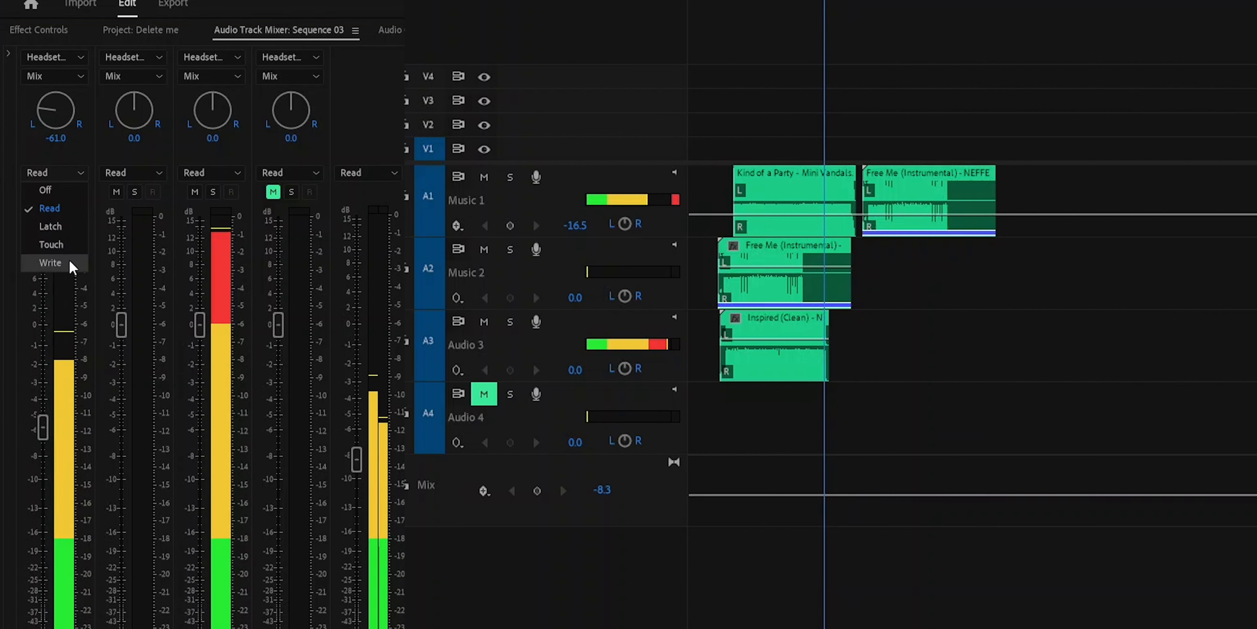
left_click(69, 209)
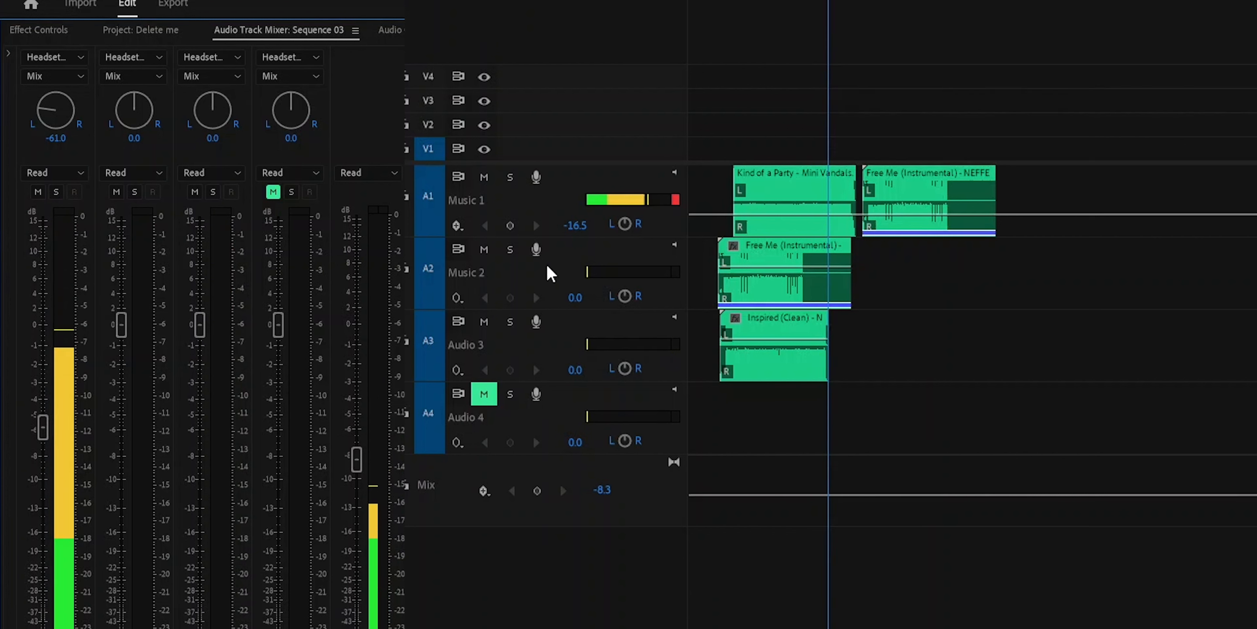
Add a track volume keyframe to Music 1 at the playhead and stop playback.
left_click(510, 225)
key("space")
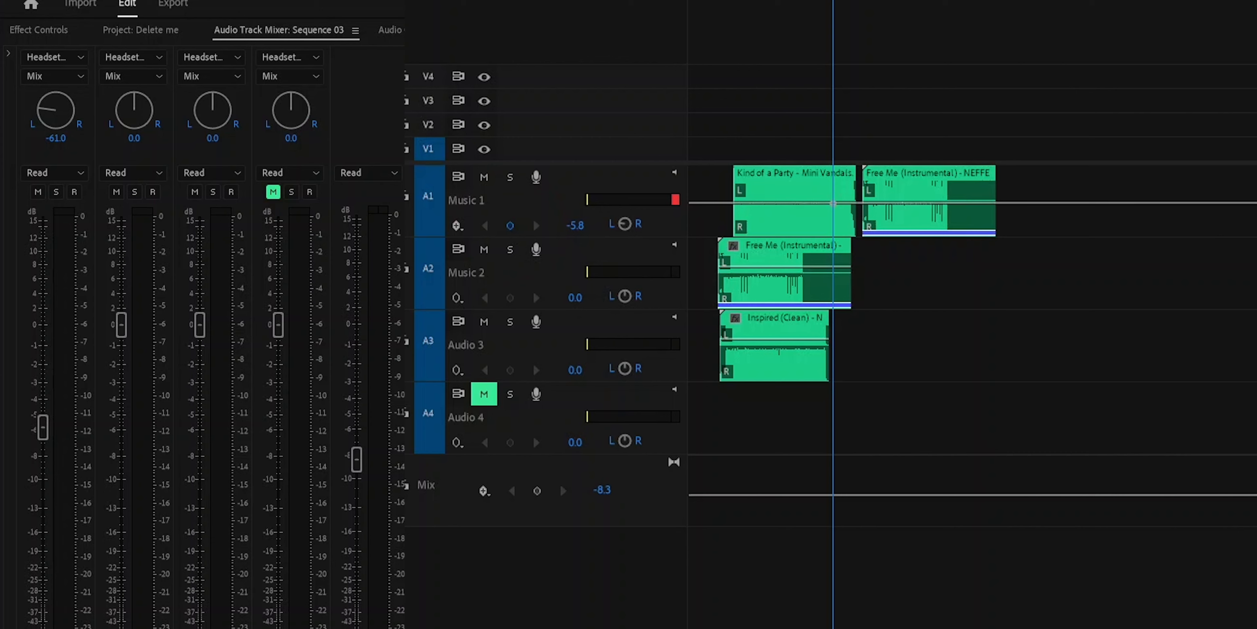
scroll(1081, 262, "up", 5)
left_click(1068, 320)
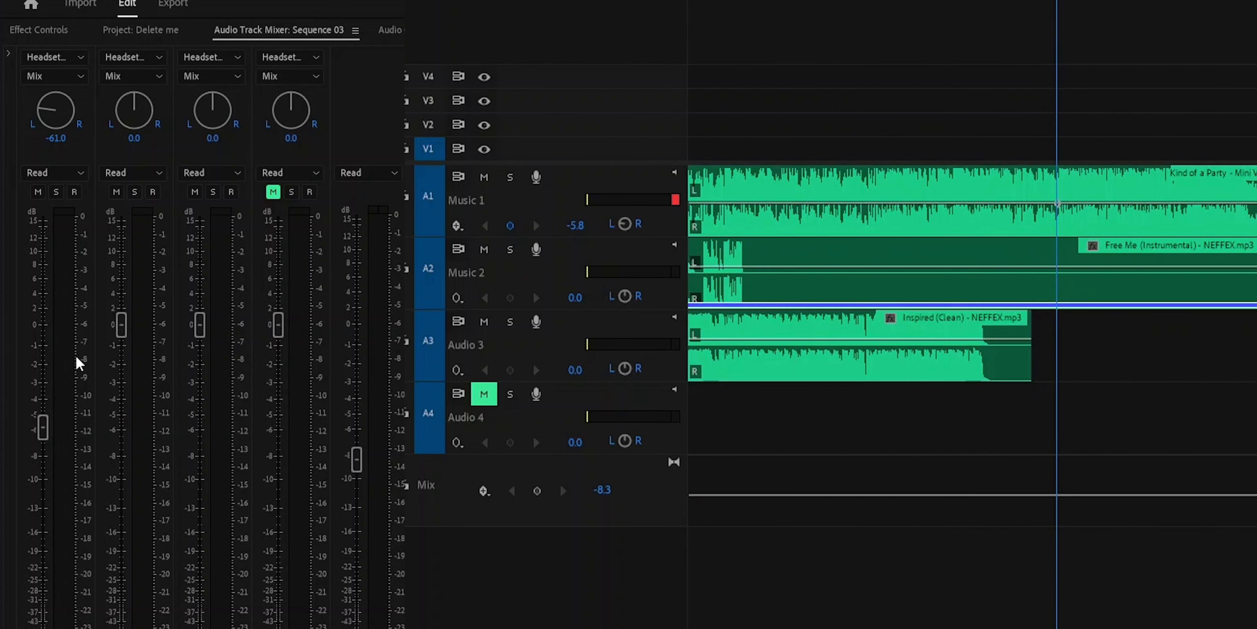
Try raising and lowering the Music 1 fader during playback in Read mode, stopping playback after each attempt.
key("space")
left_click_drag(42, 428, 53, 298)
key("space")
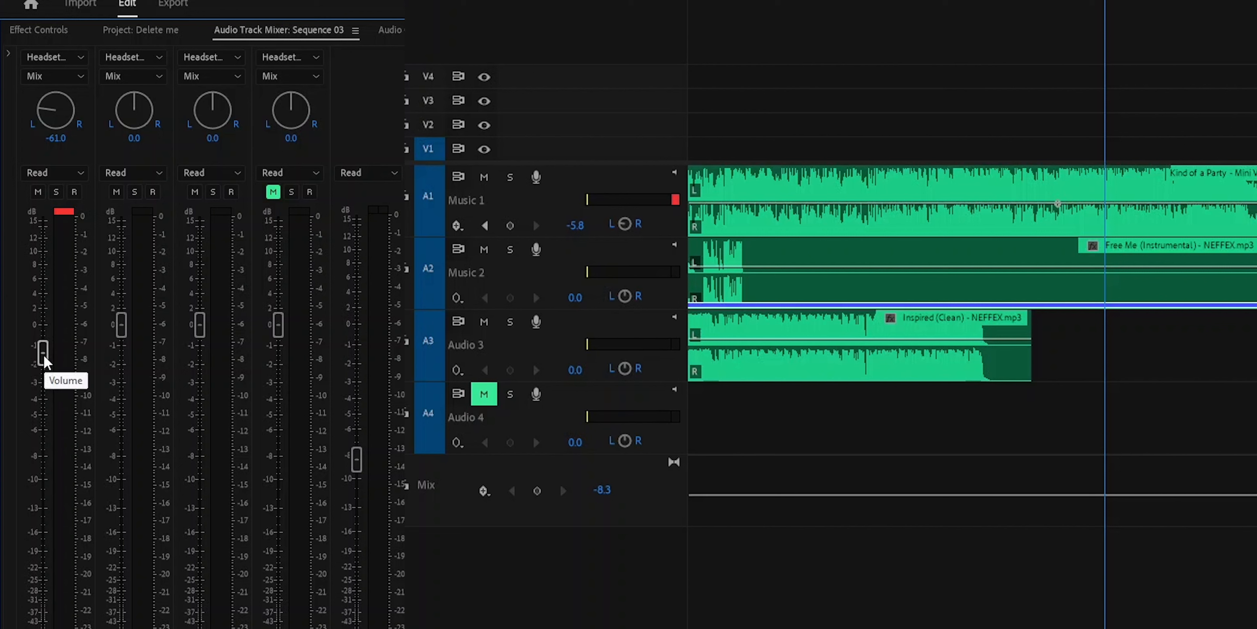
key("space")
left_click_drag(44, 422, 43, 533)
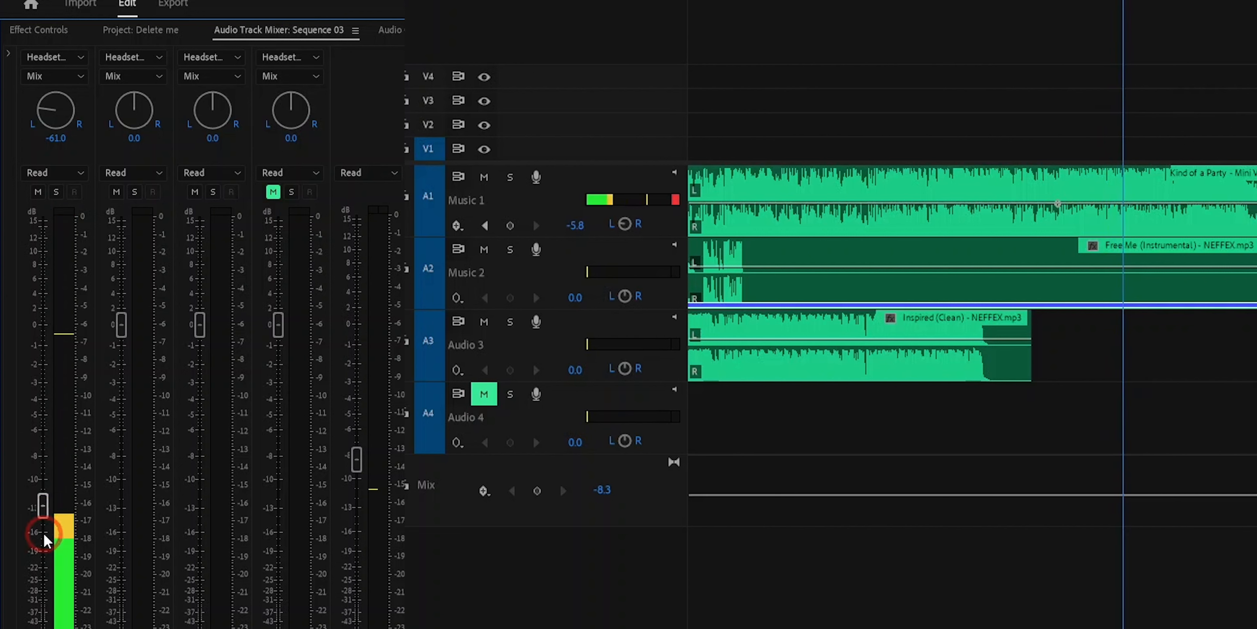
key("space")
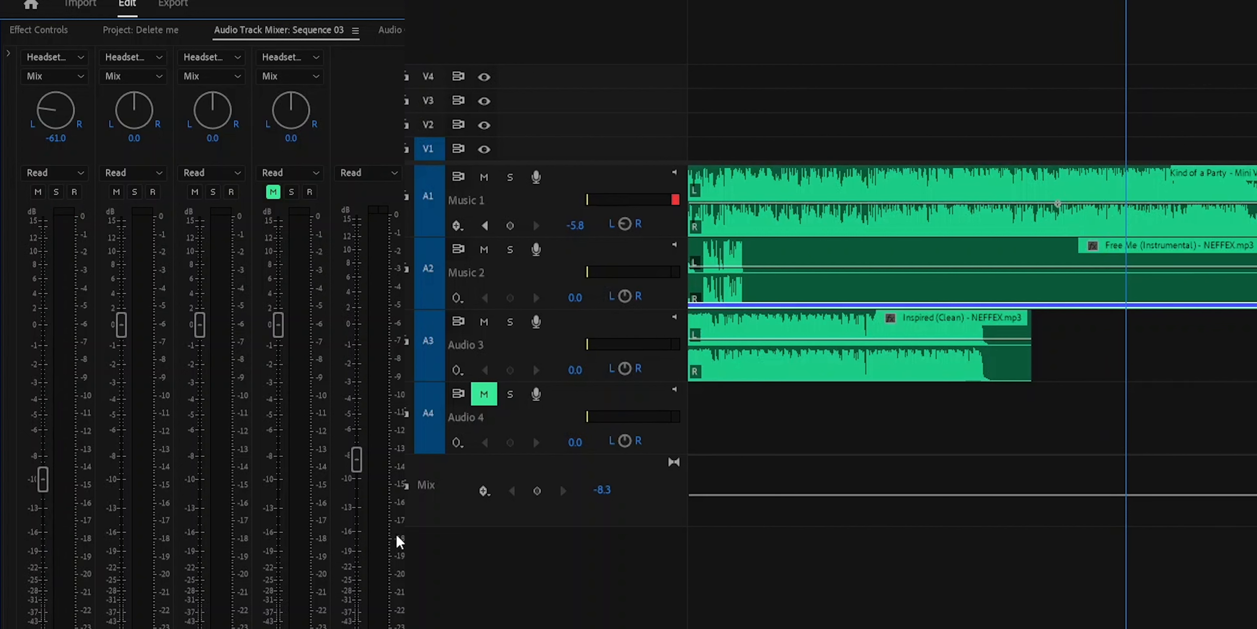
Activate the Selection tool and try selecting the clips on the Music 1, Music 2 and Audio 3 tracks.
left_click(482, 44)
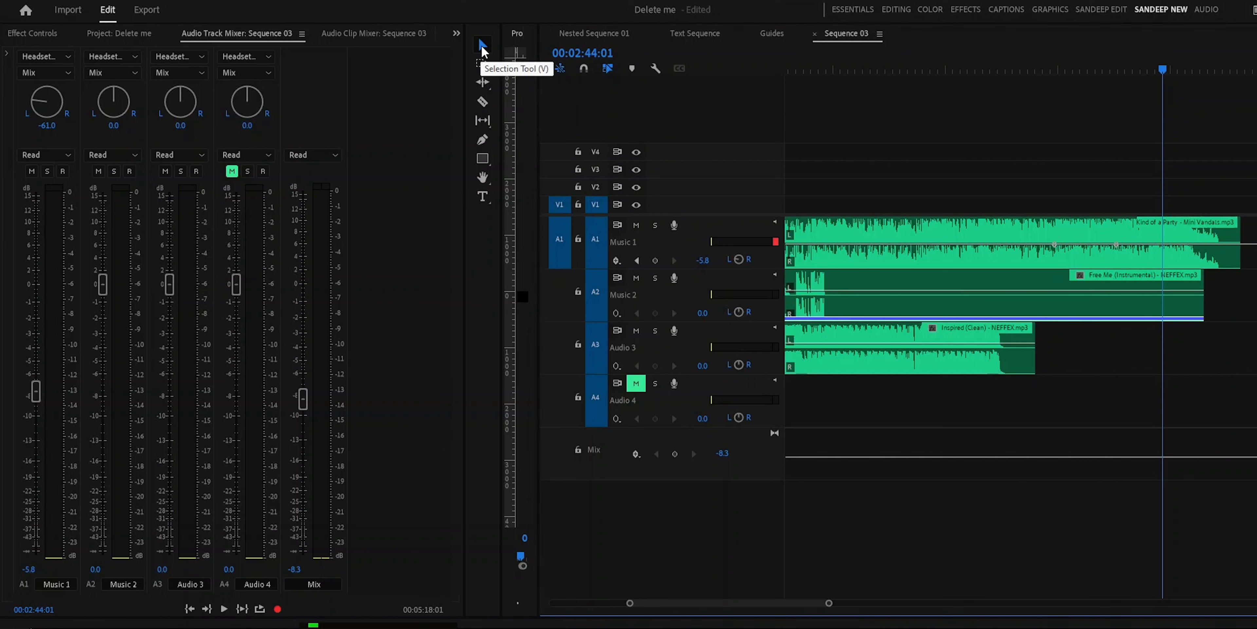
left_click(1053, 235)
left_click(1149, 237)
left_click(1054, 238)
left_click(898, 305)
left_click(880, 337)
left_click(912, 304)
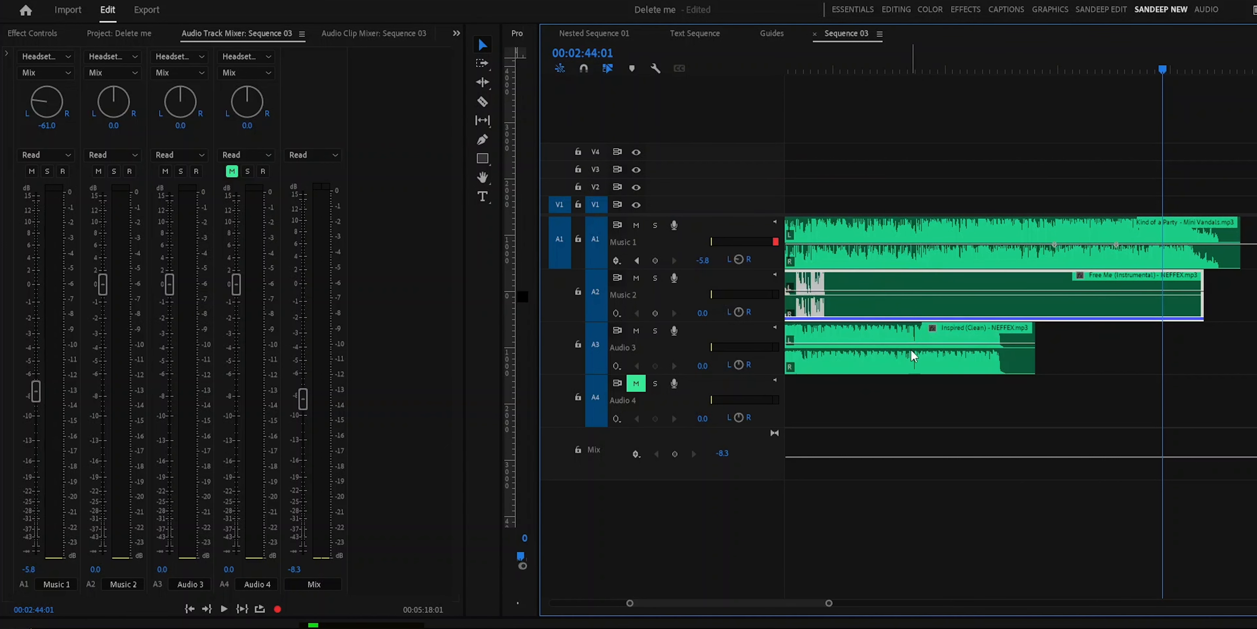
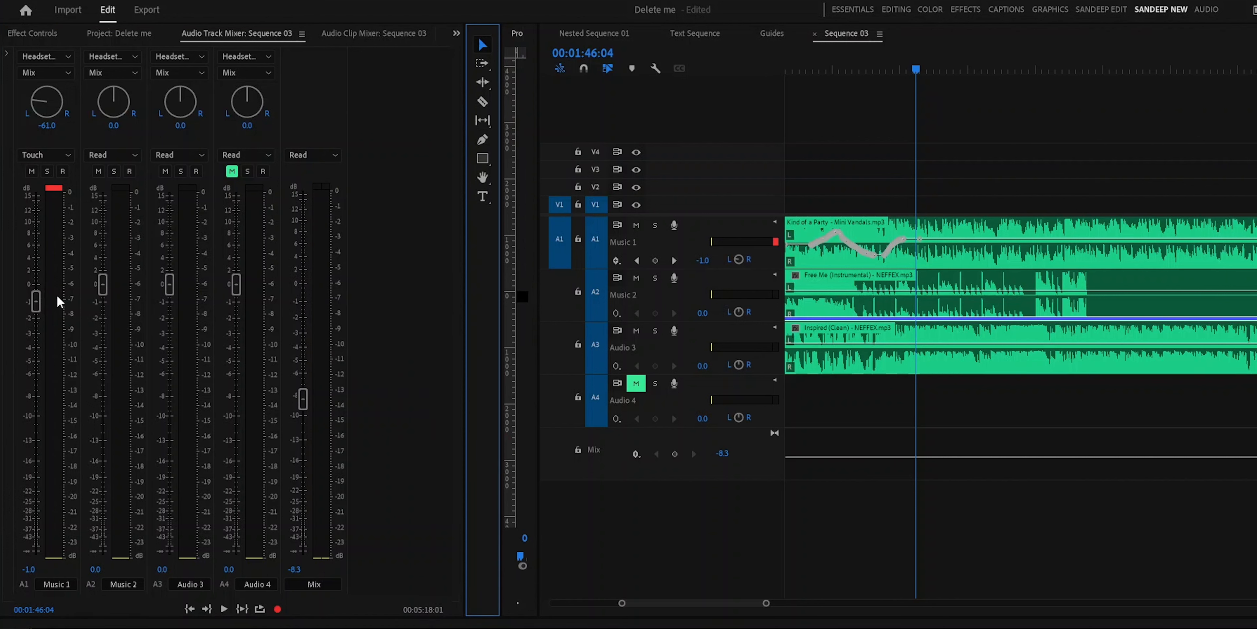
Record Music 1 volume automation in Touch mode during playback, lowering the fader in one pass and raising it to about 9.8 dB in another.
key("space")
left_click_drag(36, 301, 38, 489)
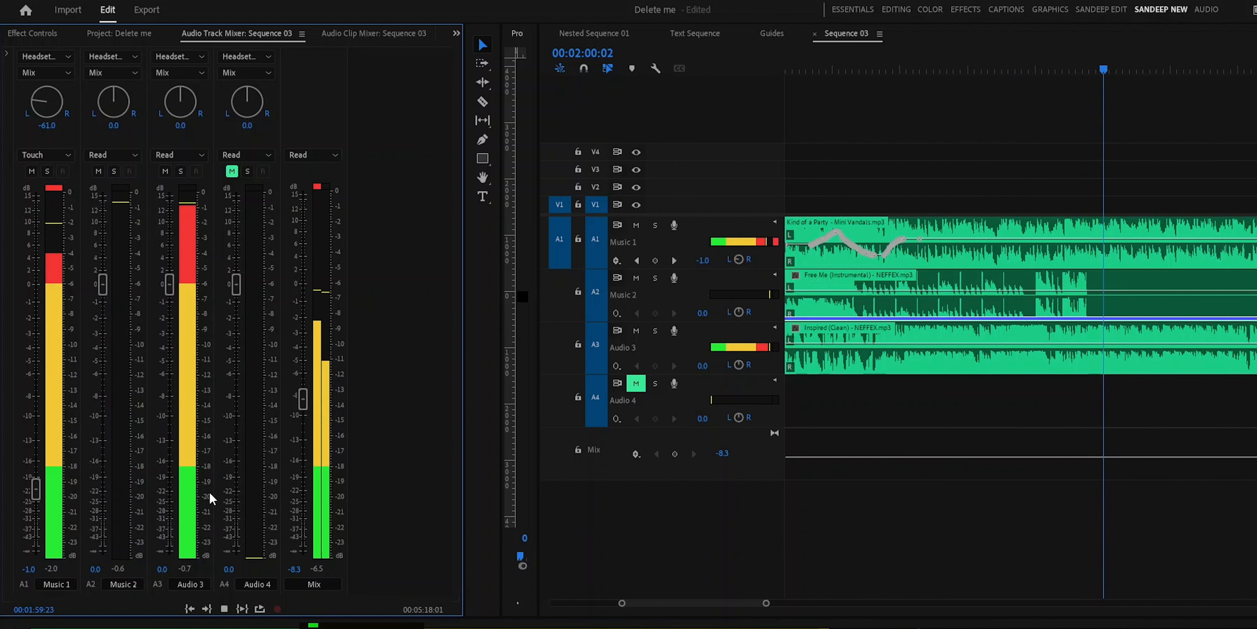
key("space")
key("space")
left_click_drag(35, 301, 36, 222)
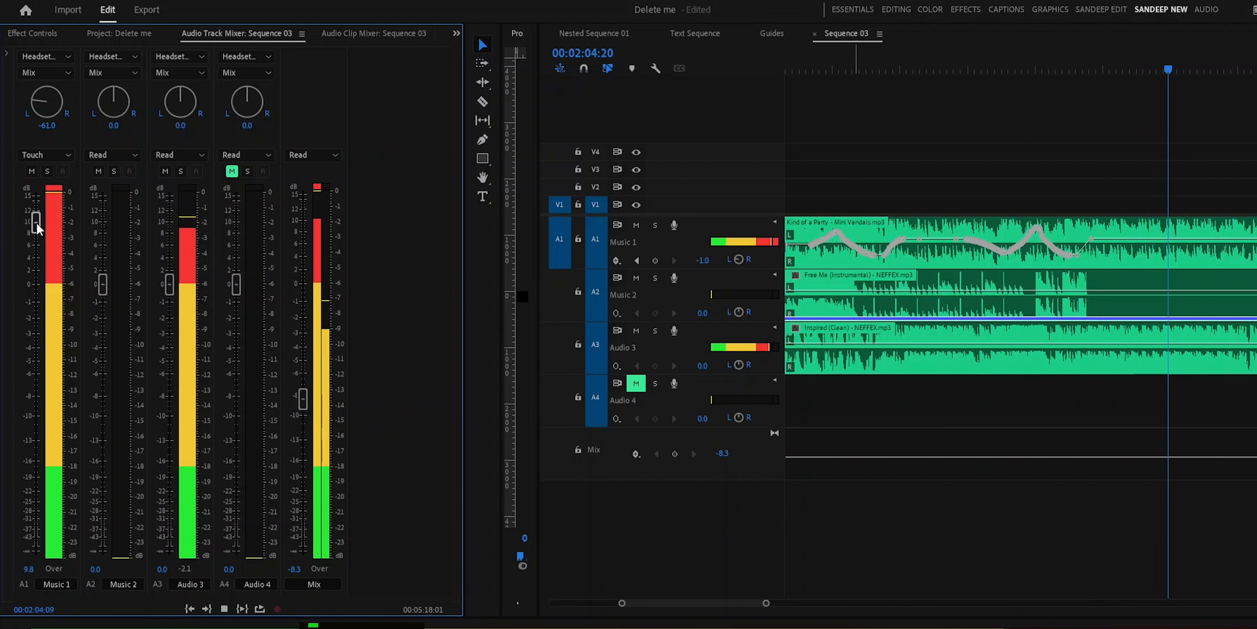
key("space")
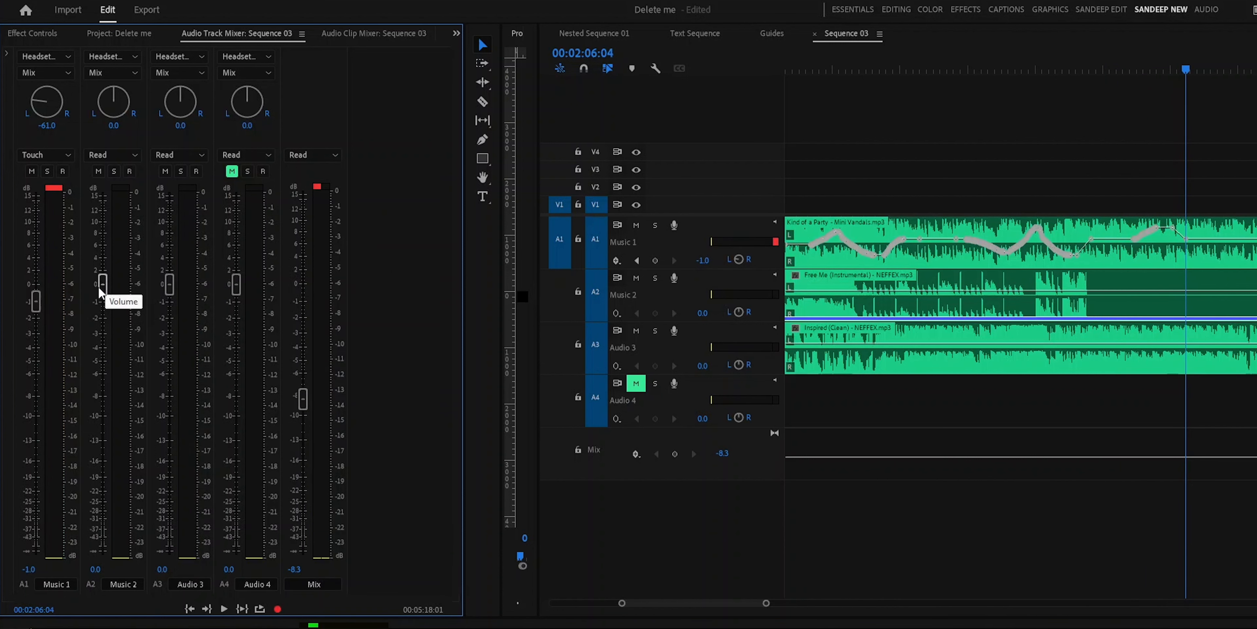
Record another Touch mode pass on Music 1 from the playhead, lowering the volume fader during playback.
left_click(1015, 233)
key("=")
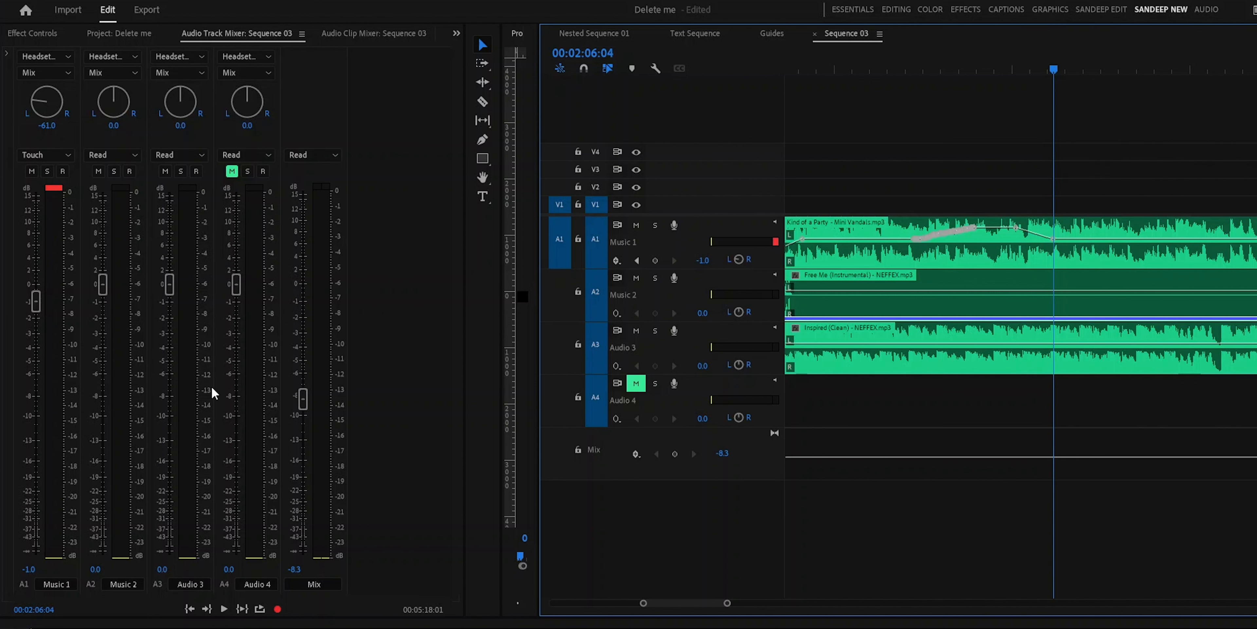
key("space")
left_click_drag(36, 299, 99, 480)
key("space")
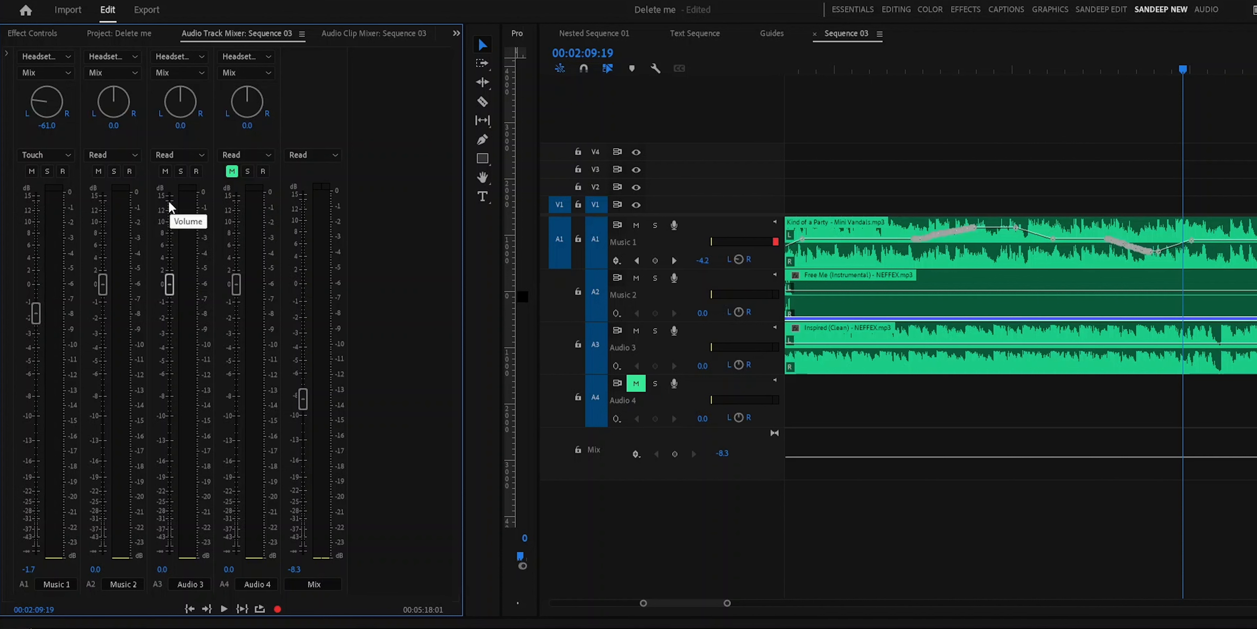
Set Music 1's automation mode to Latch and adjust its track volume to -2.8 dB.
left_click(61, 154)
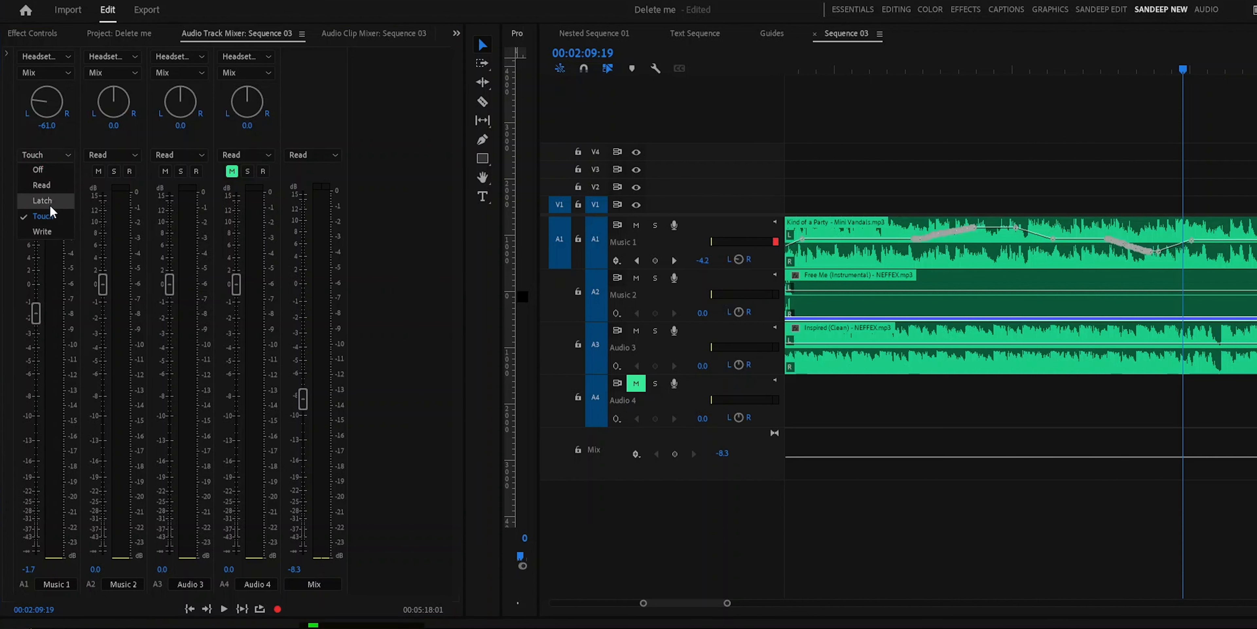
left_click(50, 203)
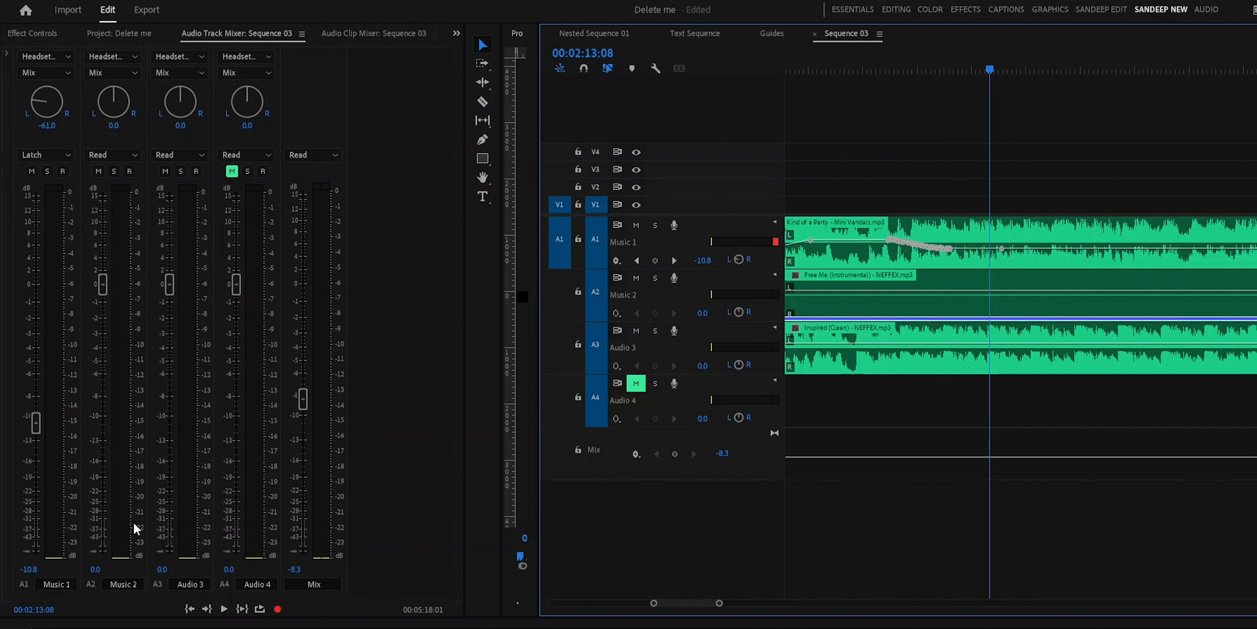
left_click(166, 575)
left_click_drag(30, 569, 27, 420)
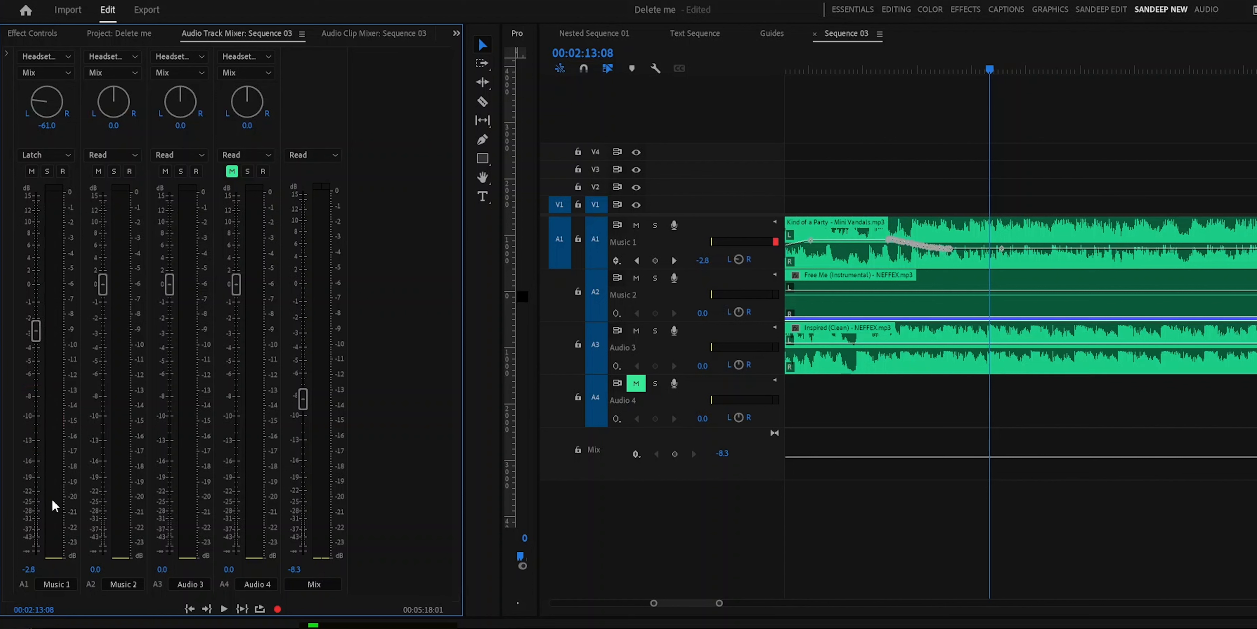
Examine the editable track names, the playback control and the Mix track's automation modes without changing names or modes.
left_click(47, 584)
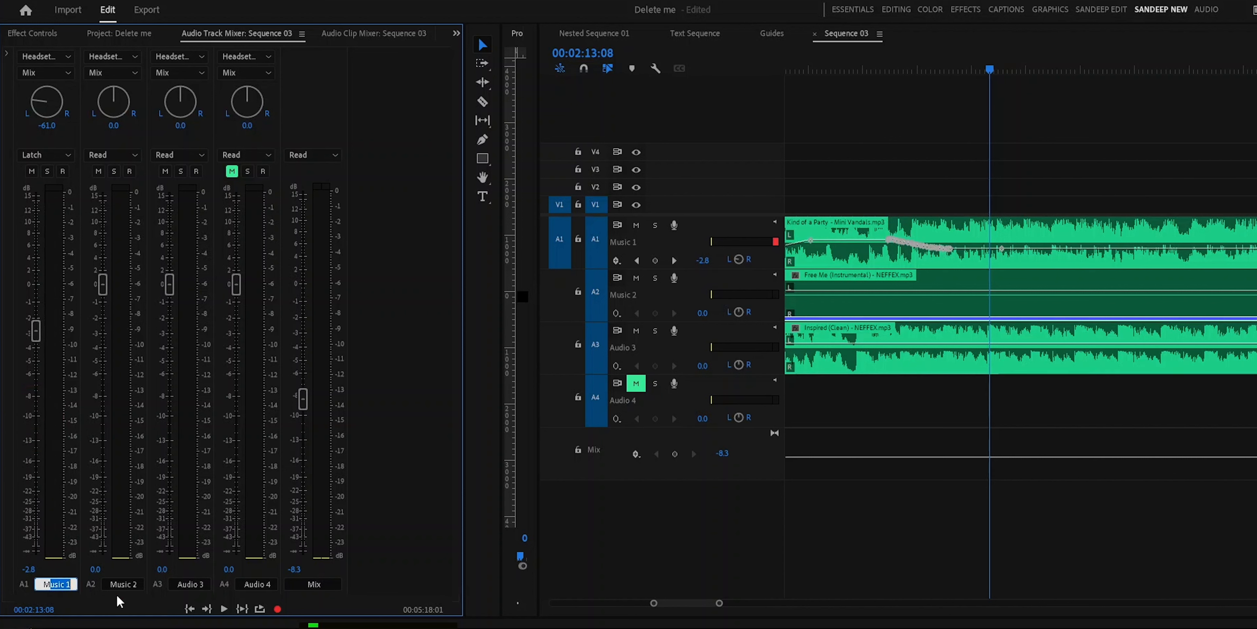
key("Tab")
key("Tab")
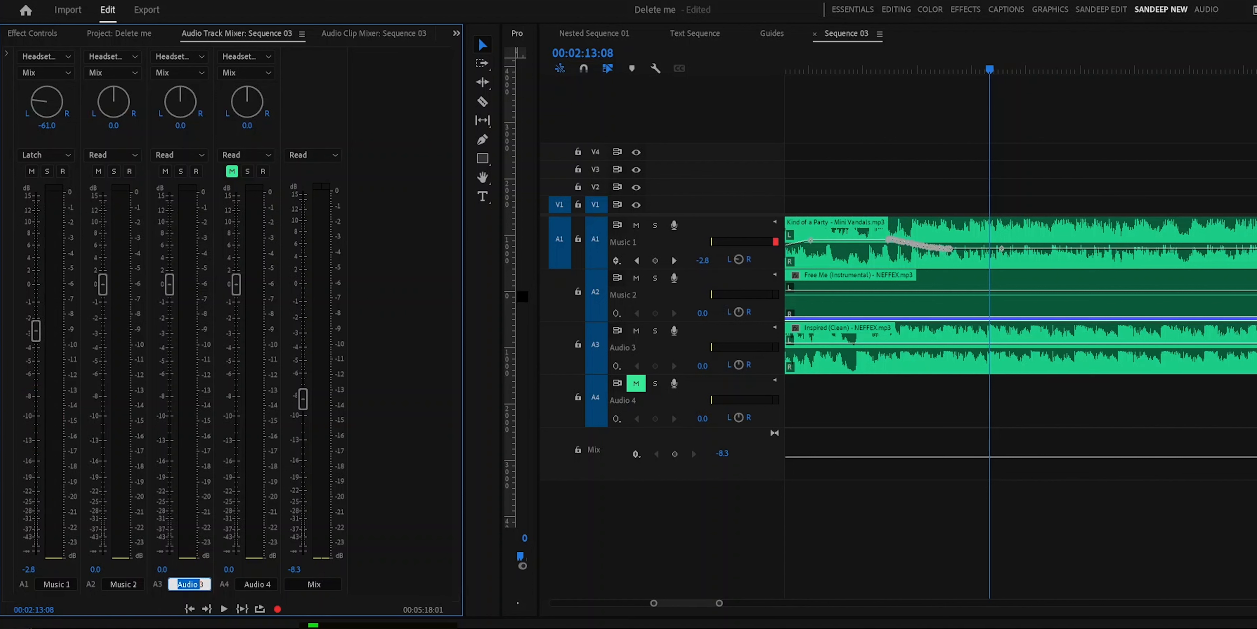
left_click(223, 609)
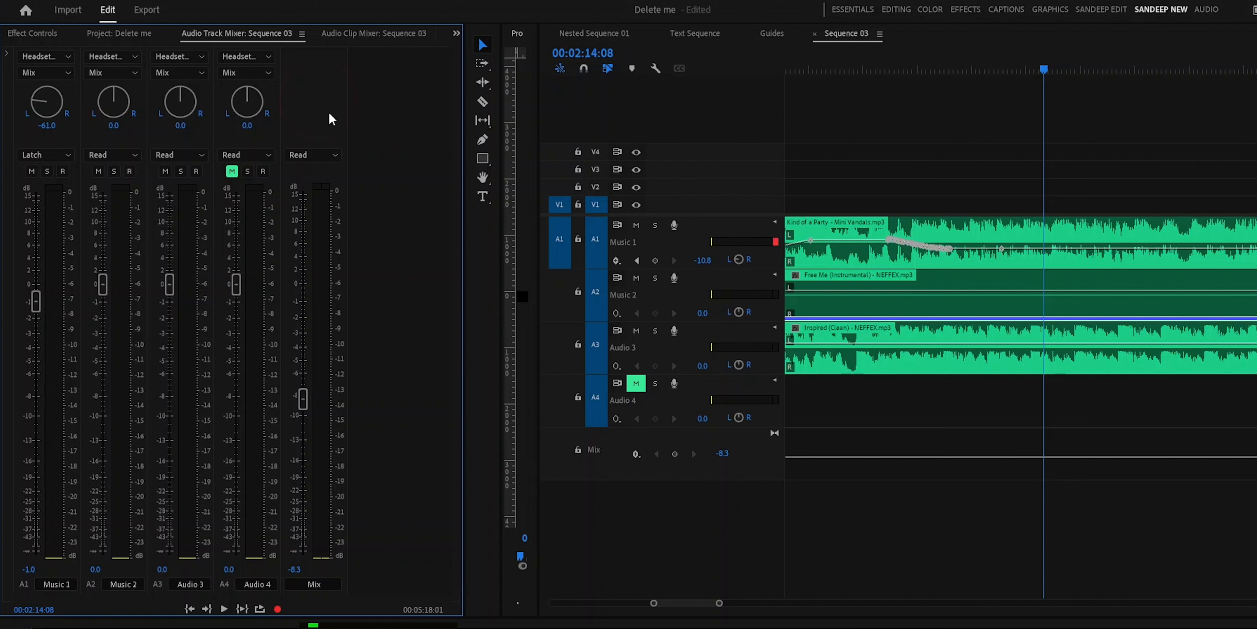
left_click(327, 155)
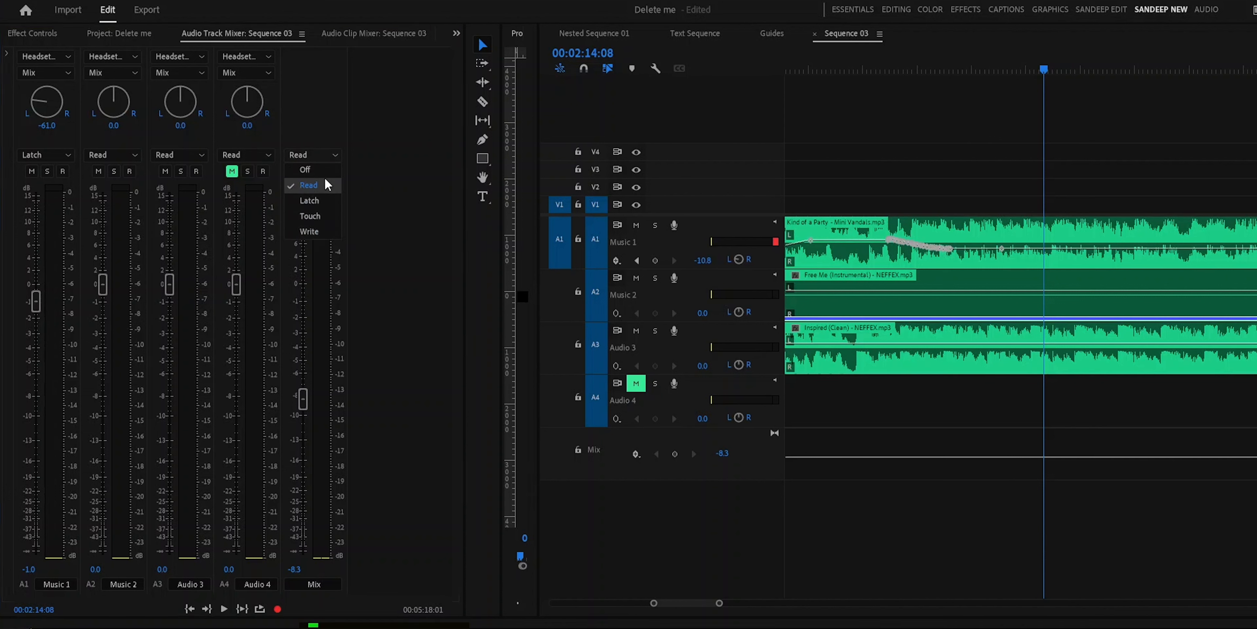
left_click(405, 147)
Show more of the sequence in the timeline and move the playhead back to 00:01:16:04.
left_click_drag(1043, 71, 989, 71)
left_click(887, 71)
left_click_drag(719, 603, 865, 603)
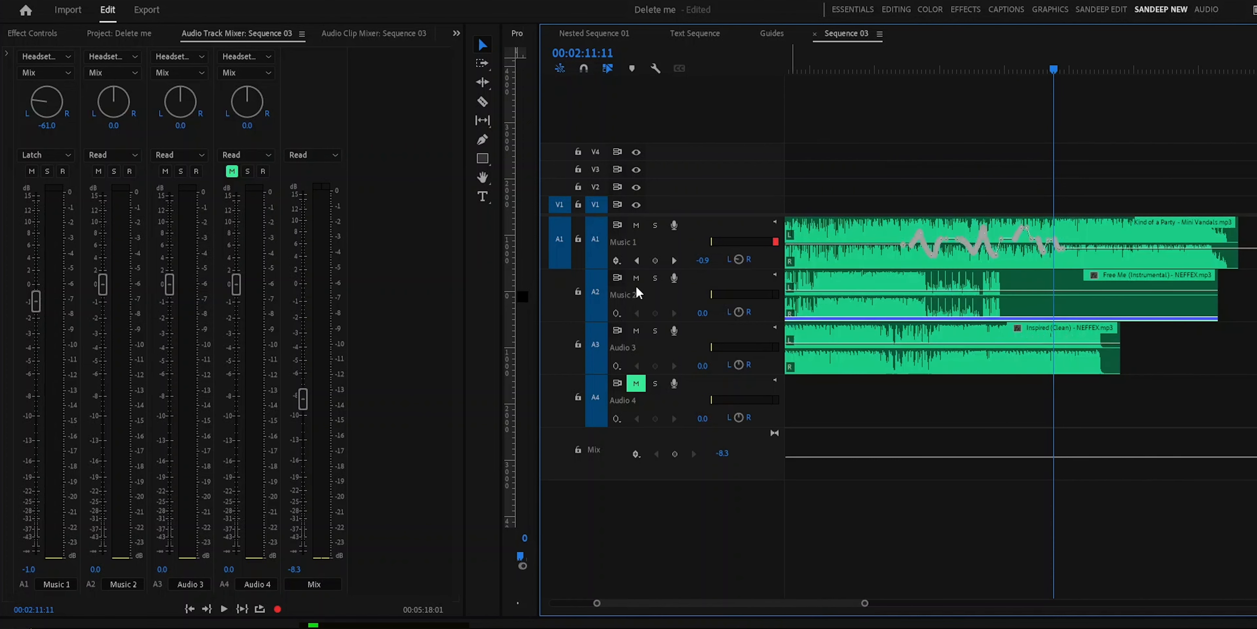
left_click_drag(1050, 72, 814, 72)
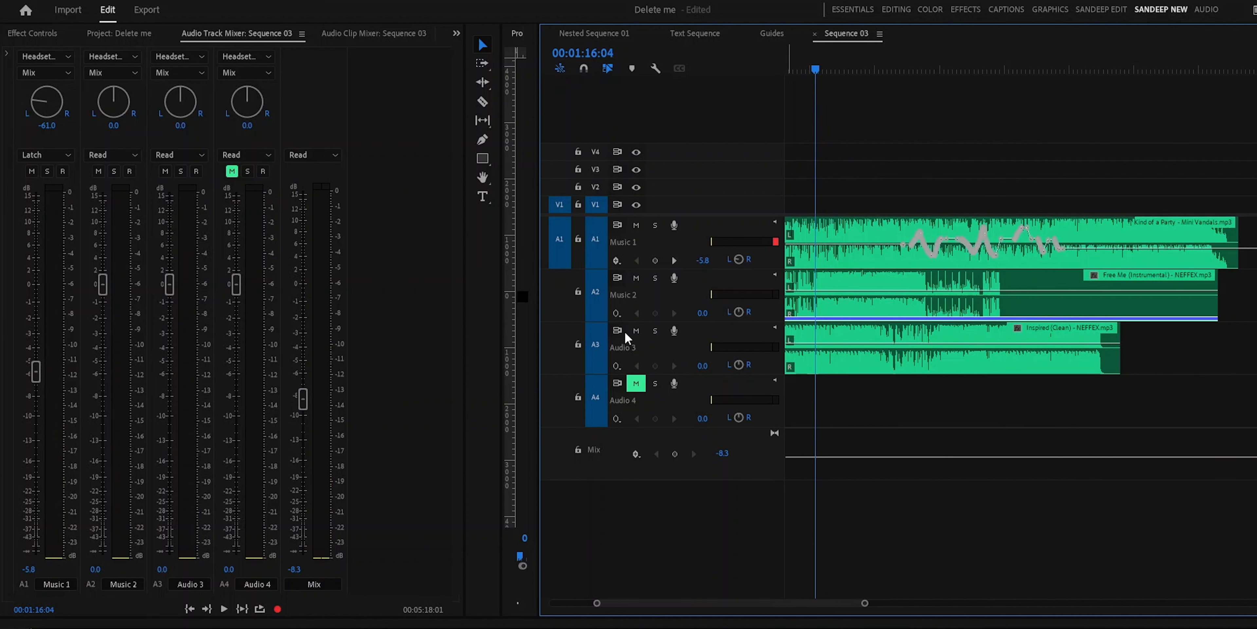
Switch Music 2 from clip keyframes to track-level keyframes and set its automation mode to Write.
left_click(621, 313)
mouse_move(651, 339)
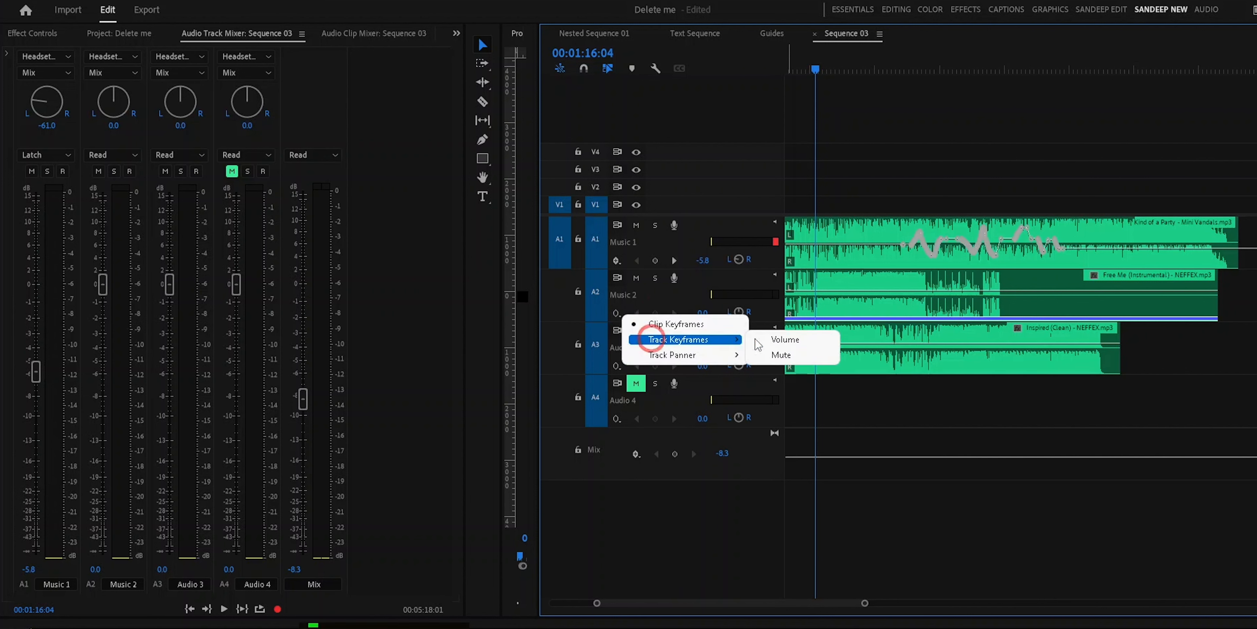
left_click(781, 354)
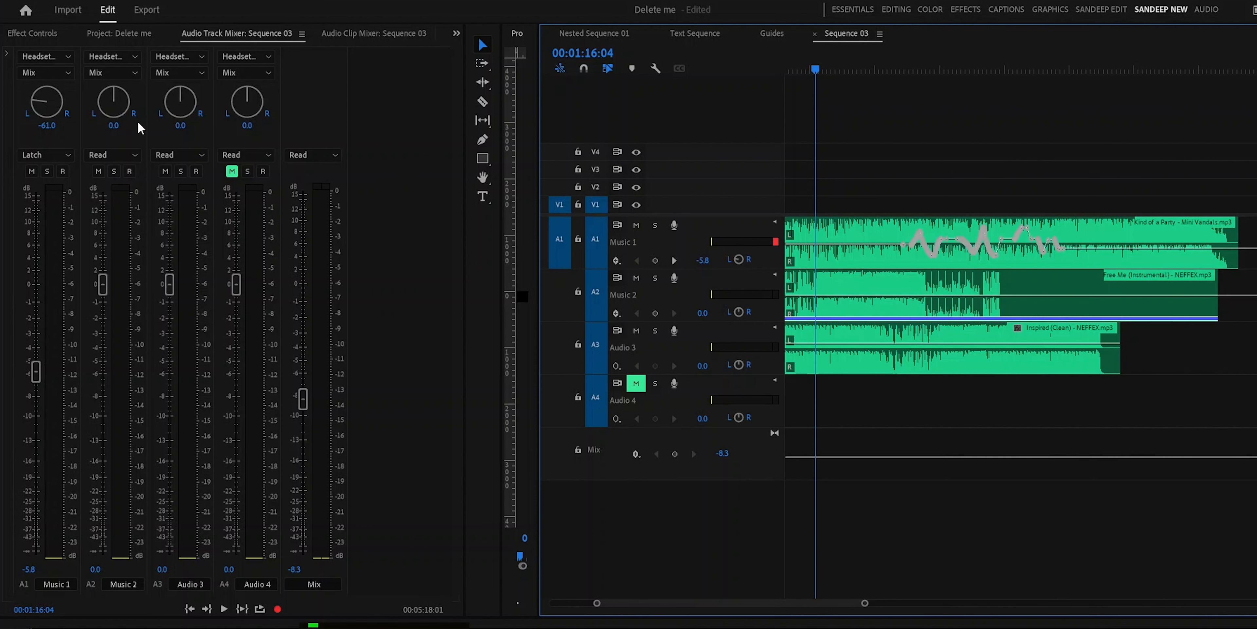
left_click(131, 156)
left_click(110, 232)
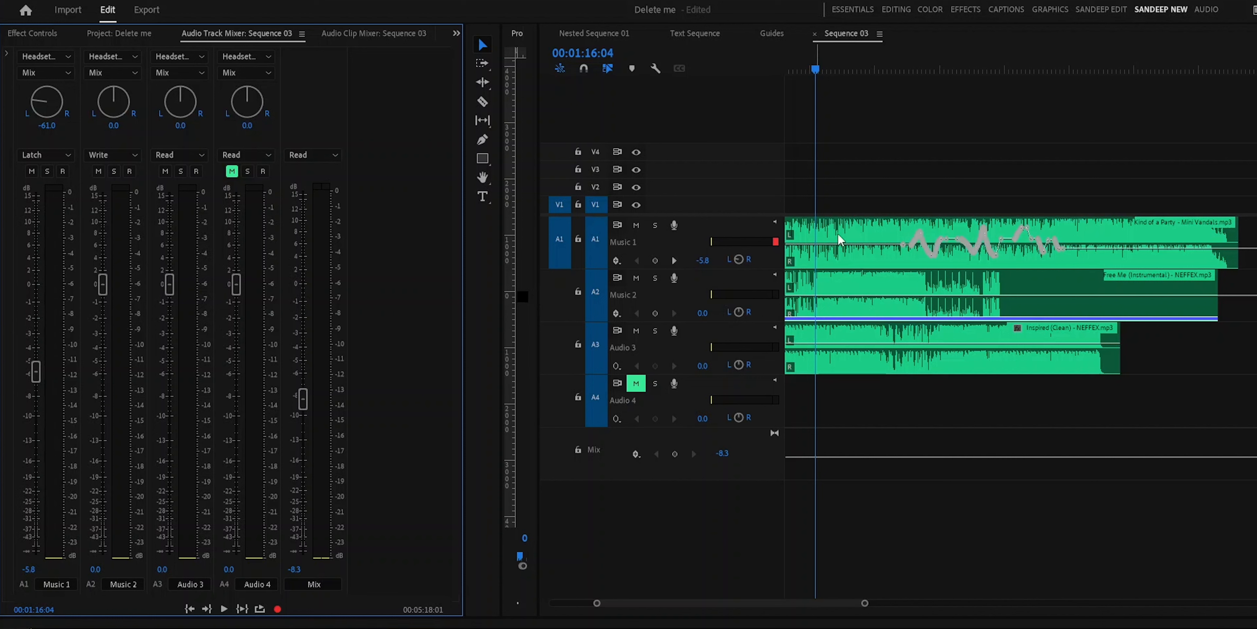
Record pan automation on Music 2 by varying its balance during playback from 00:01:16:04 to 00:01:25:18.
key("space")
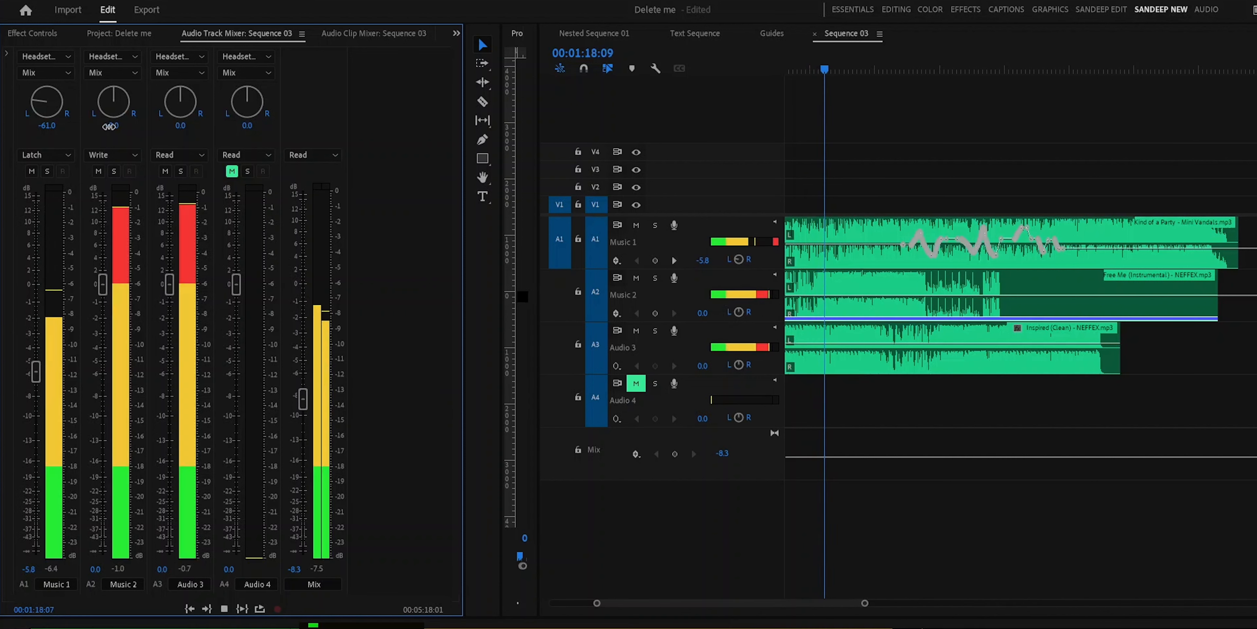
left_click_drag(92, 127, 146, 121)
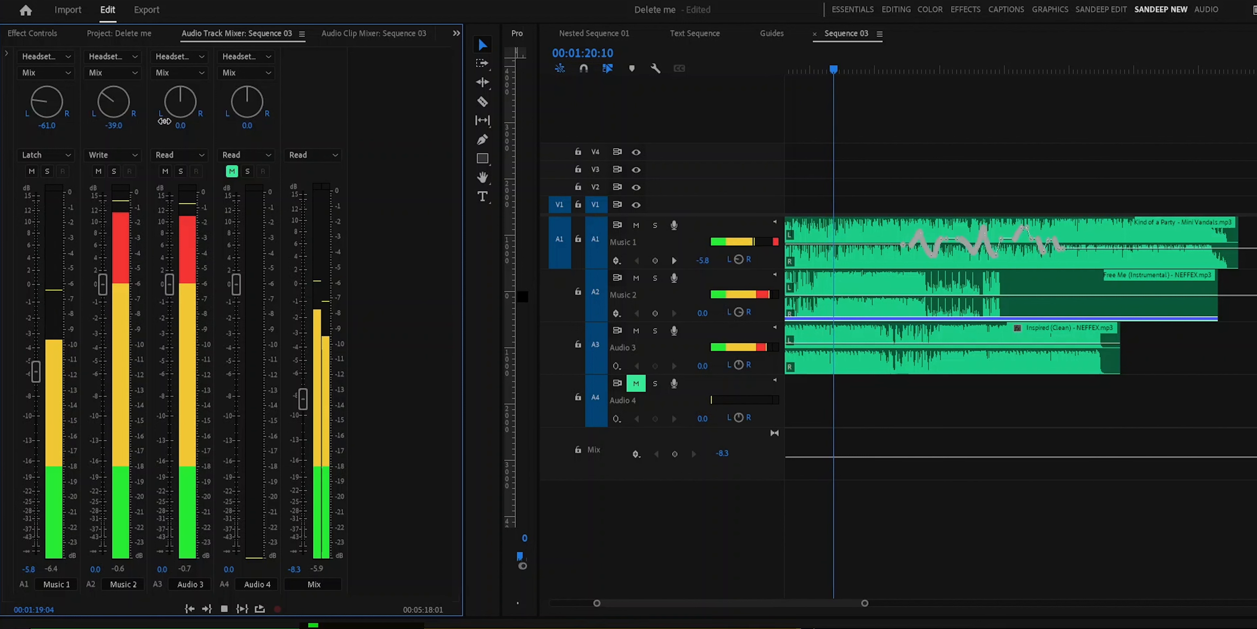
left_click_drag(146, 121, 99, 126)
key("space")
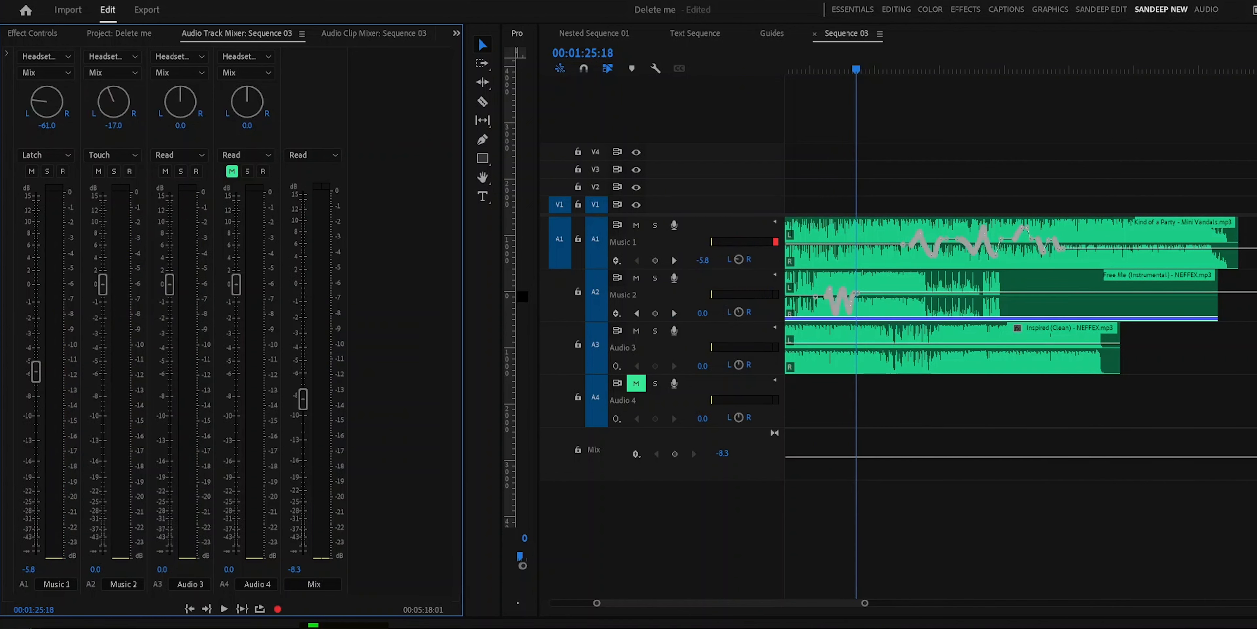
left_click_drag(862, 603, 775, 604)
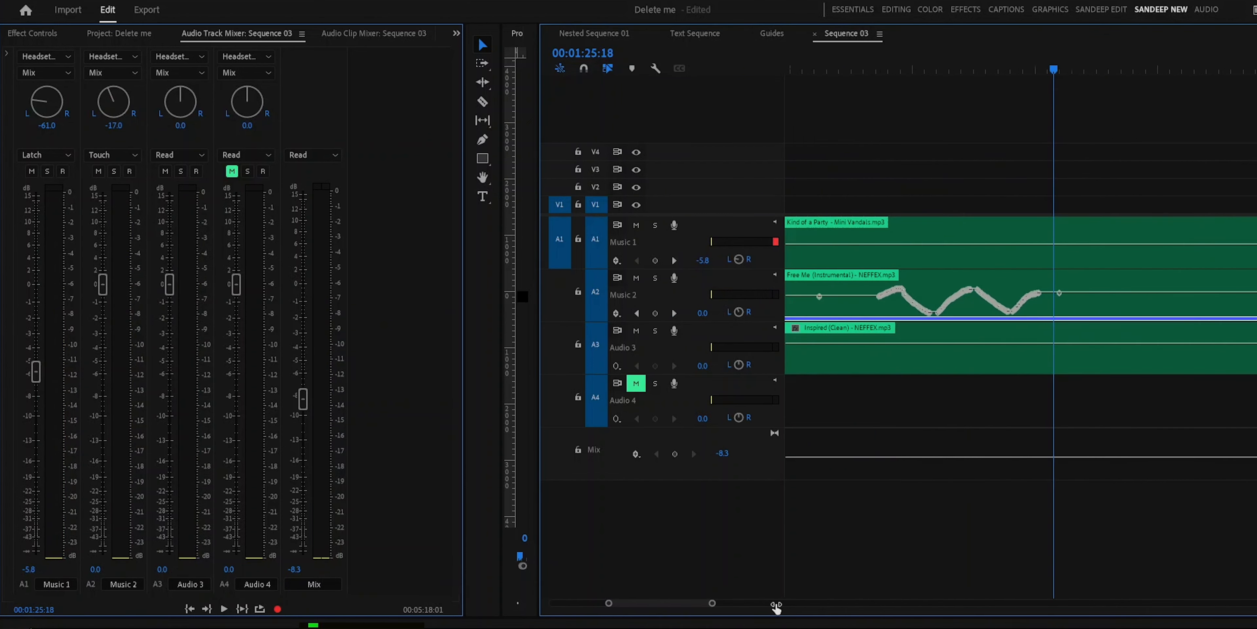
key("minus")
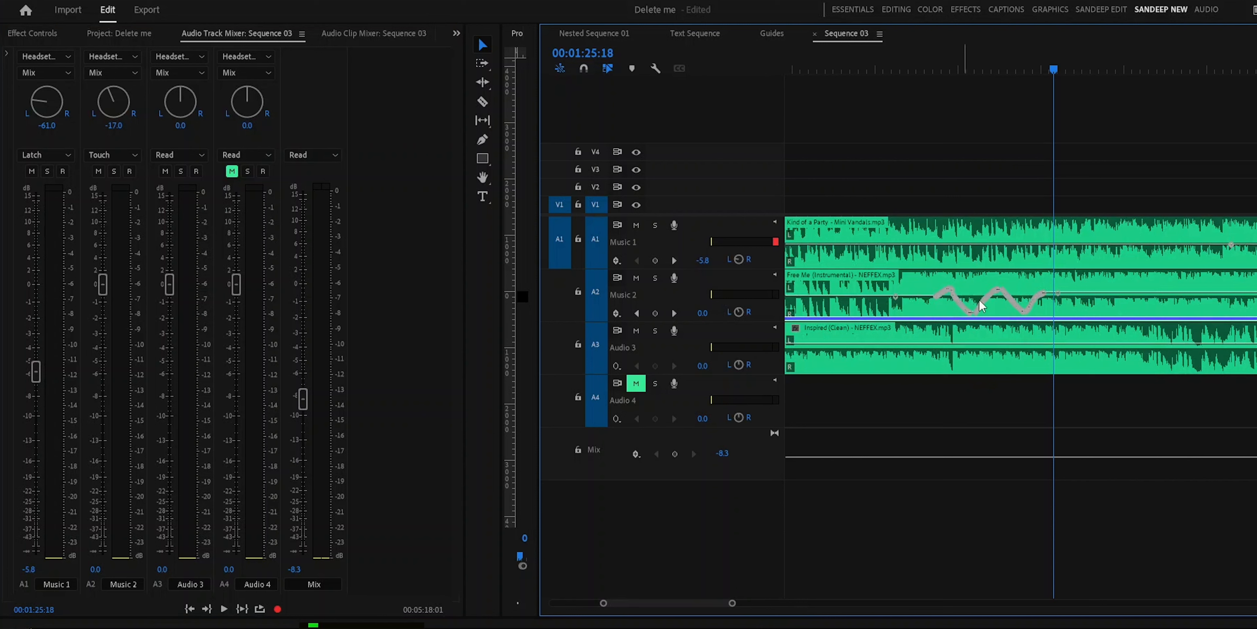
Move the playhead back to 00:01:18:00 and mute Music 1 and Audio 3.
left_click_drag(1053, 69, 924, 71)
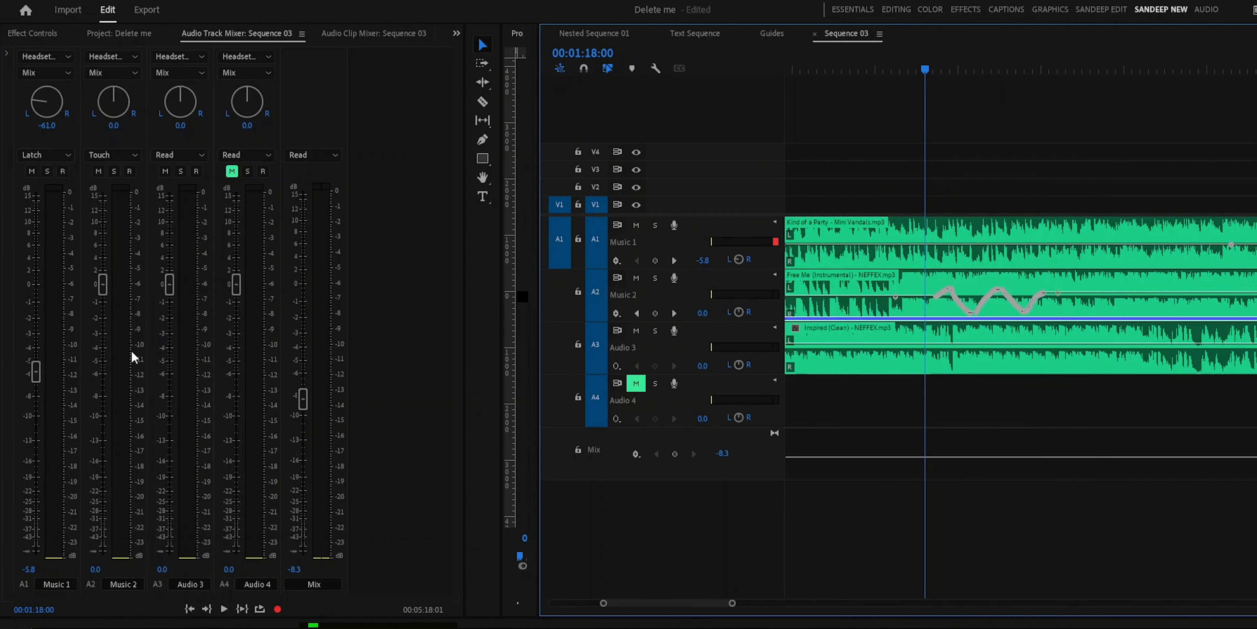
left_click(31, 172)
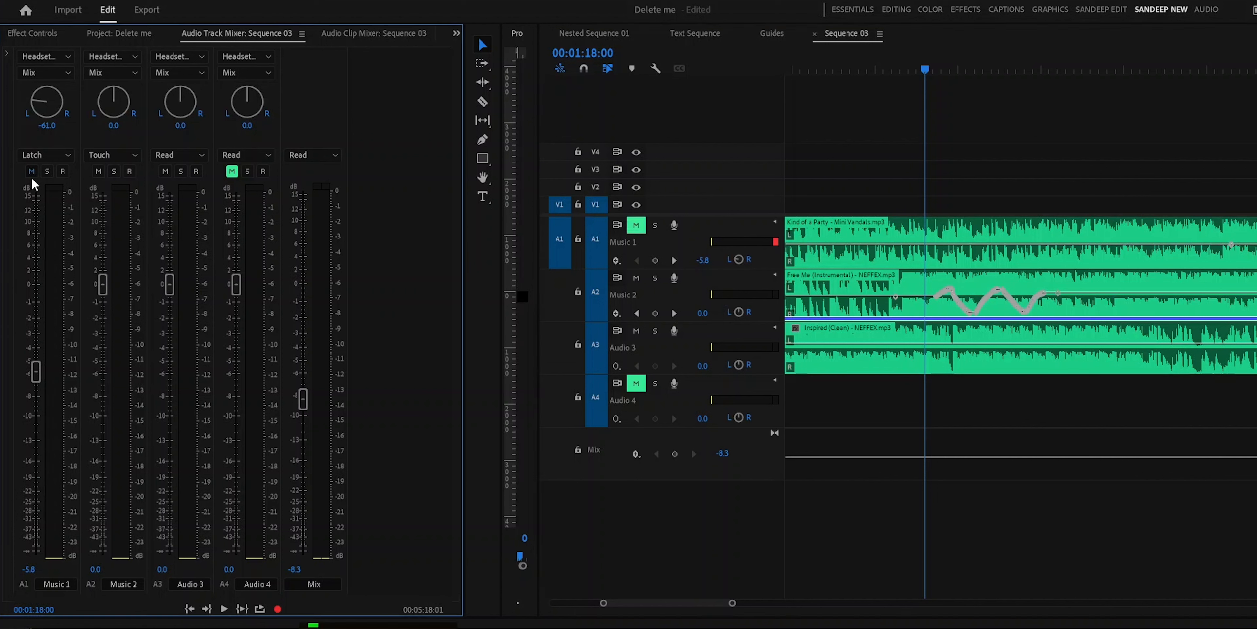
left_click(166, 171)
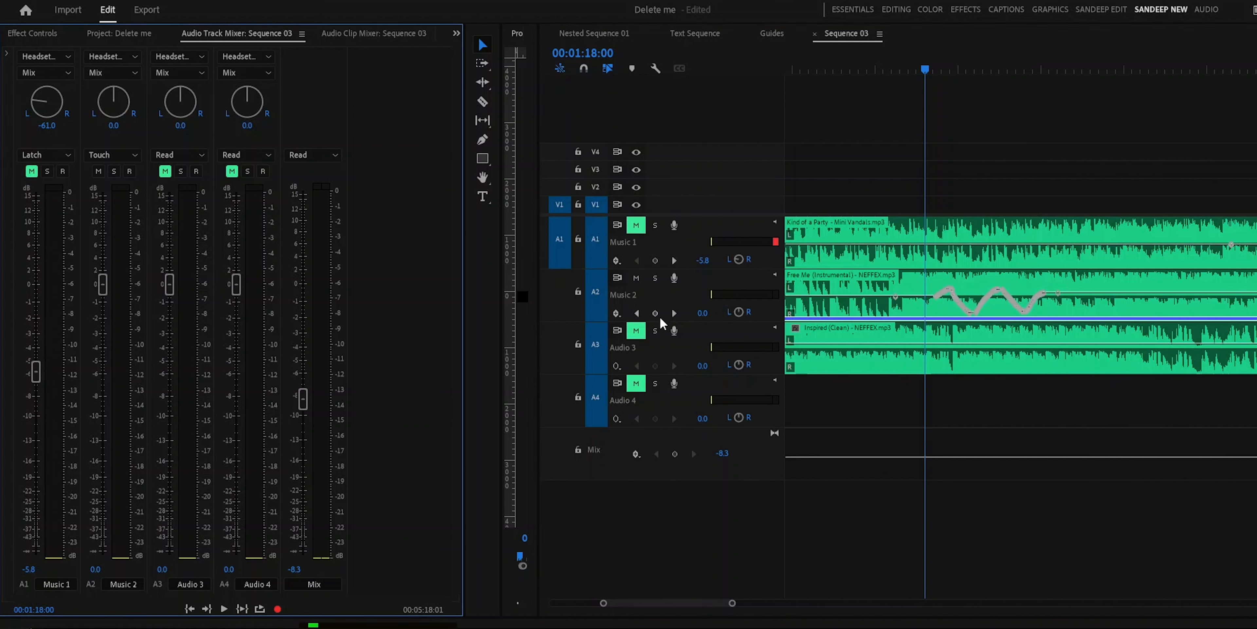
Play the sequence through the recorded Music 2 keyframes to check the pan automation against the Mix meters.
left_click(898, 180)
key("space")
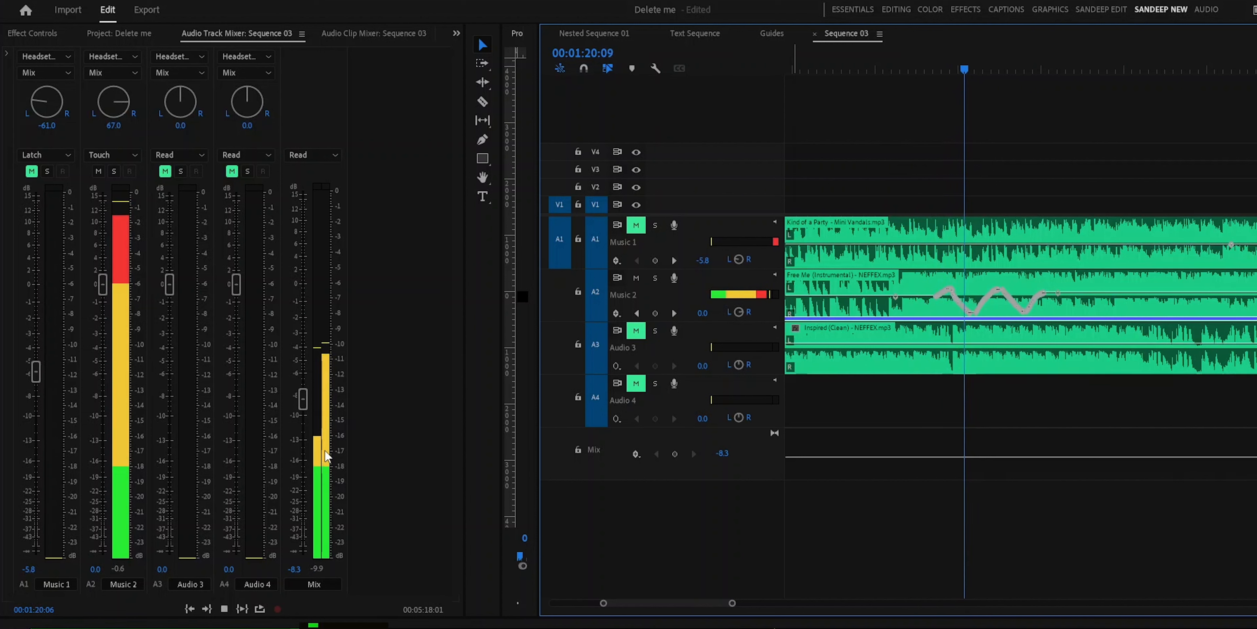
key("space")
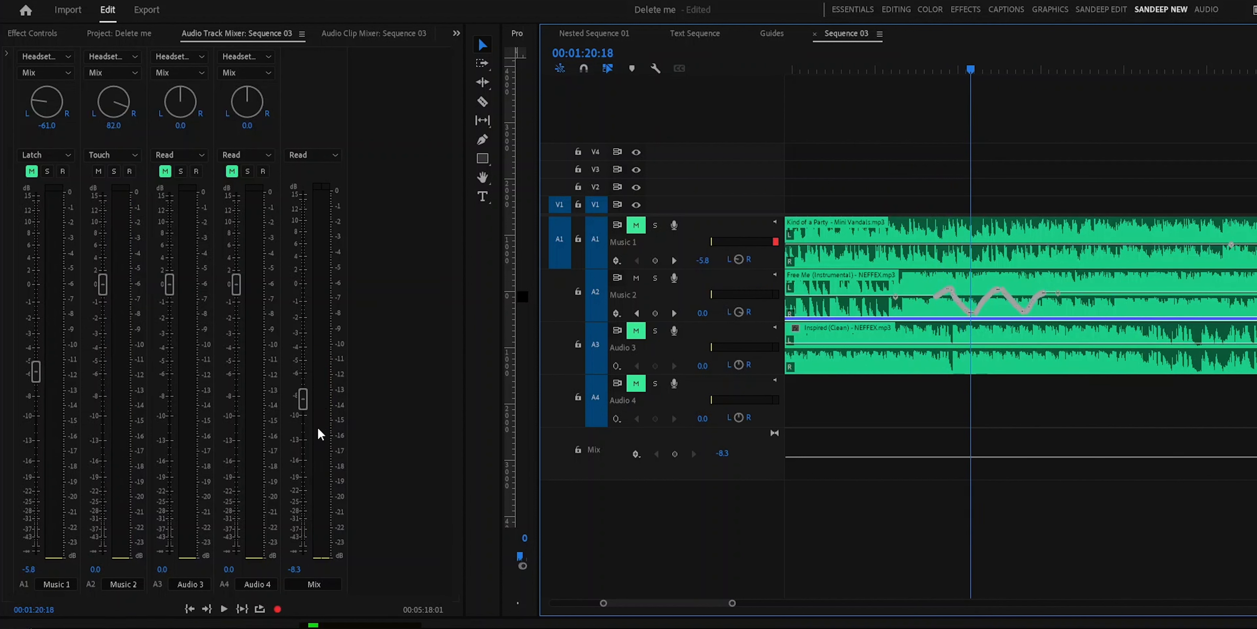
key("space")
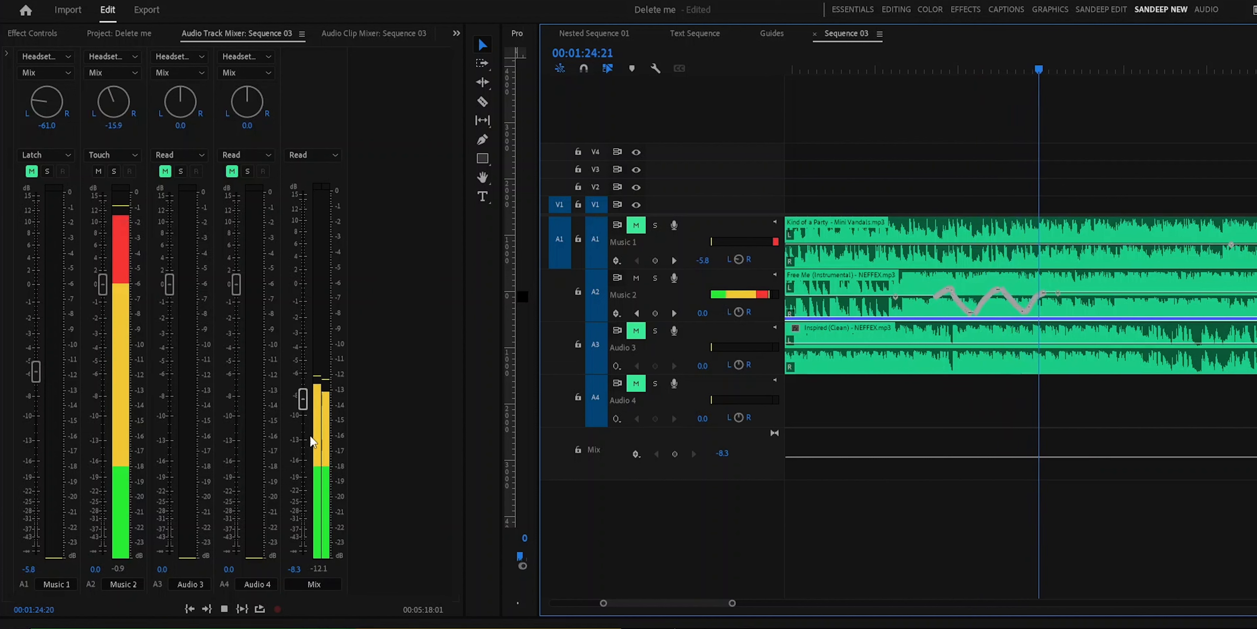
key("space")
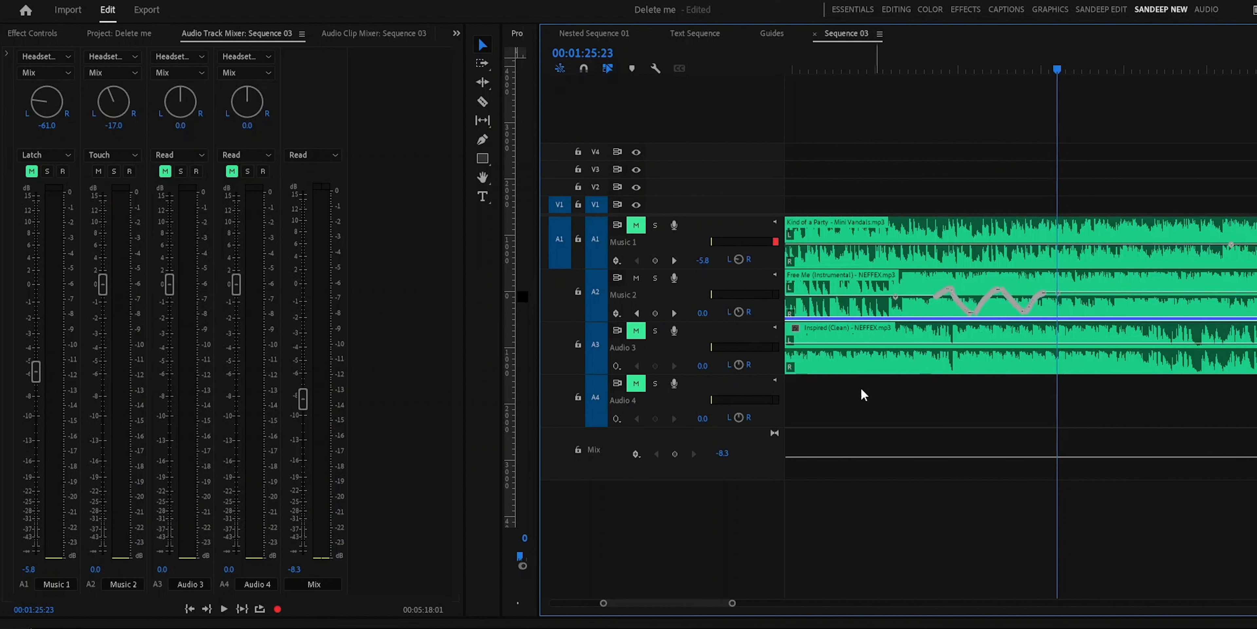
Record mute automation on Music 2 in Touch mode by muting the track during playback from 00:01:27:06.
key("ctrl+z")
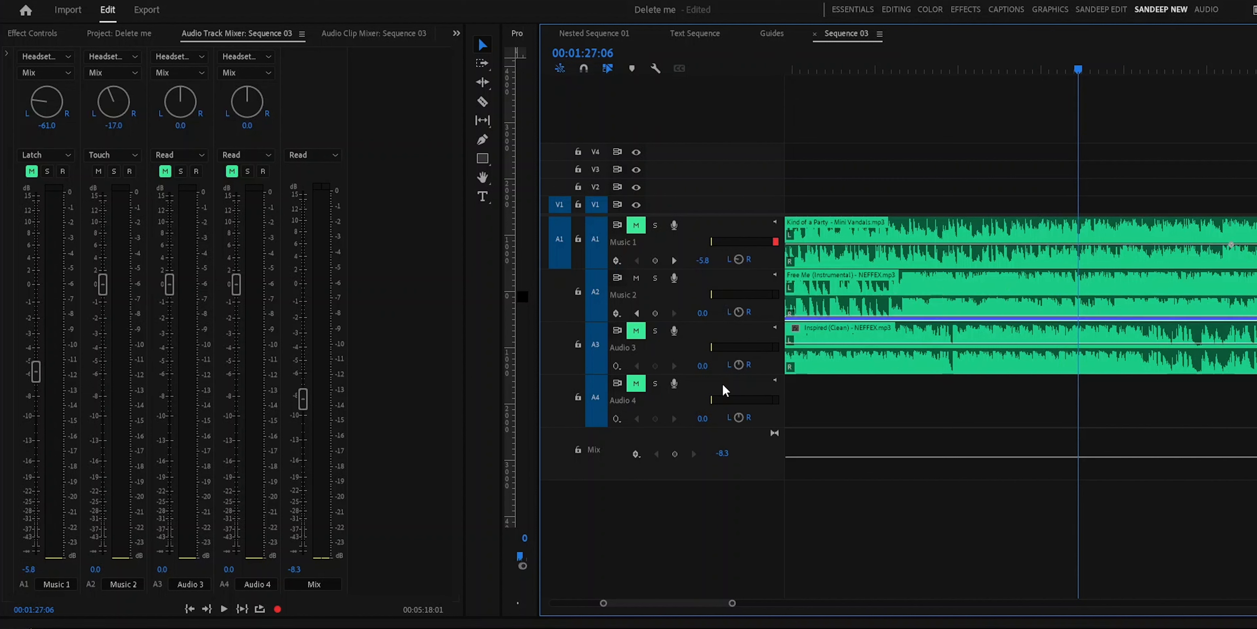
left_click(114, 125)
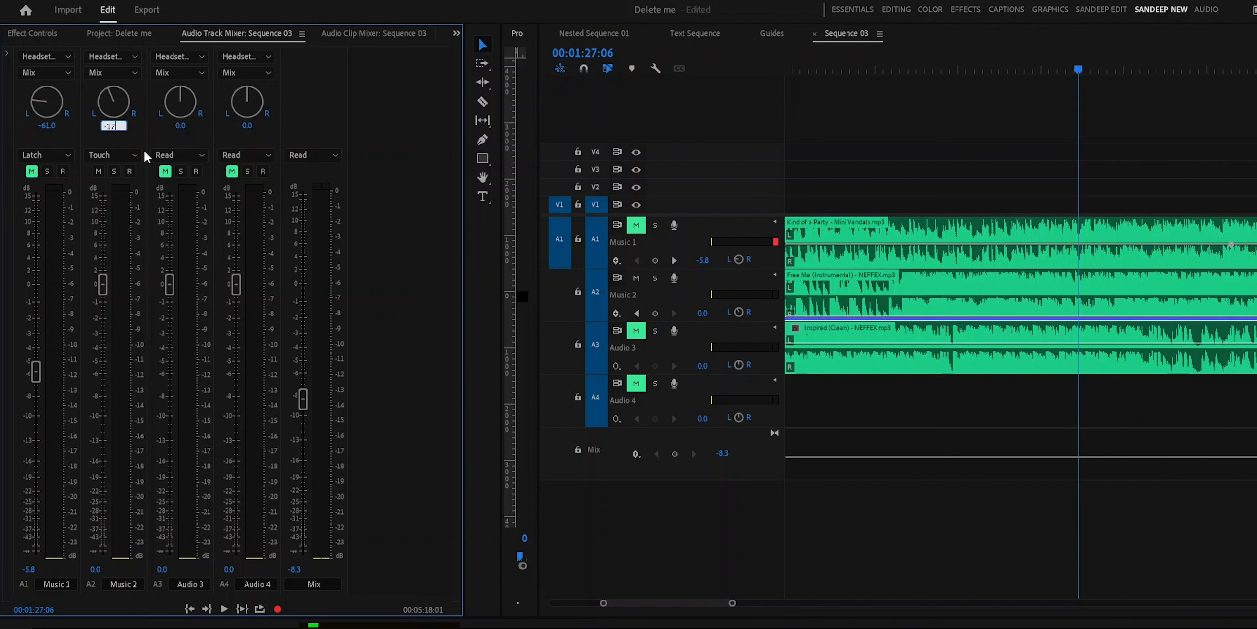
left_click_drag(115, 104, 124, 114)
key("space")
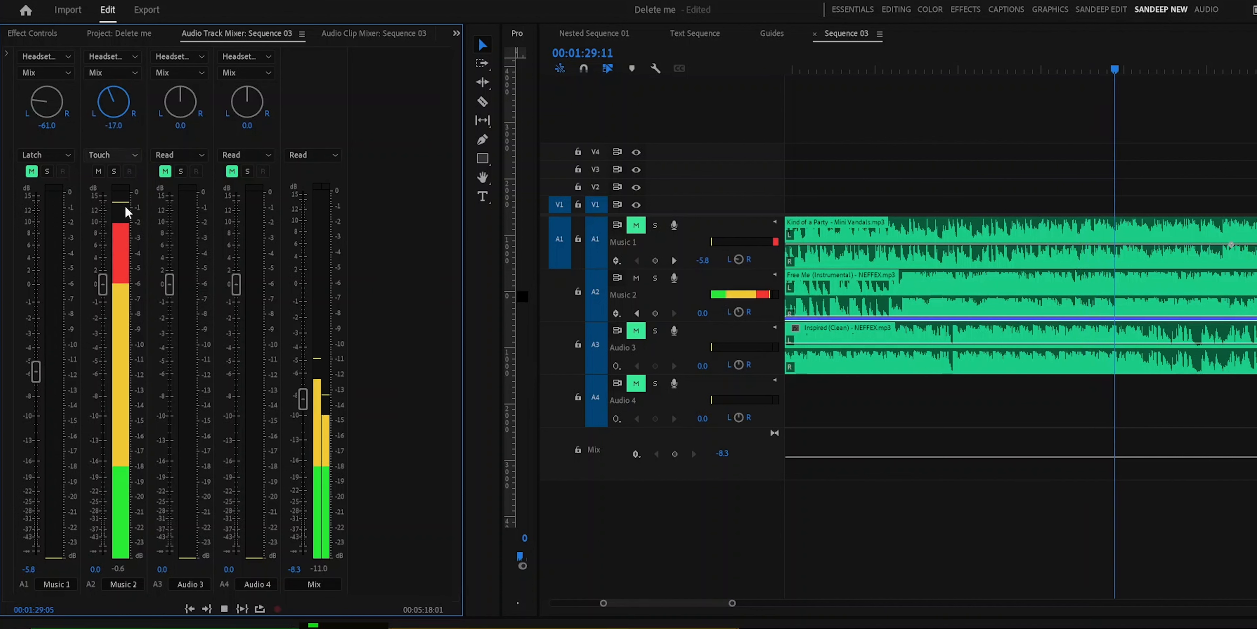
left_click(98, 171)
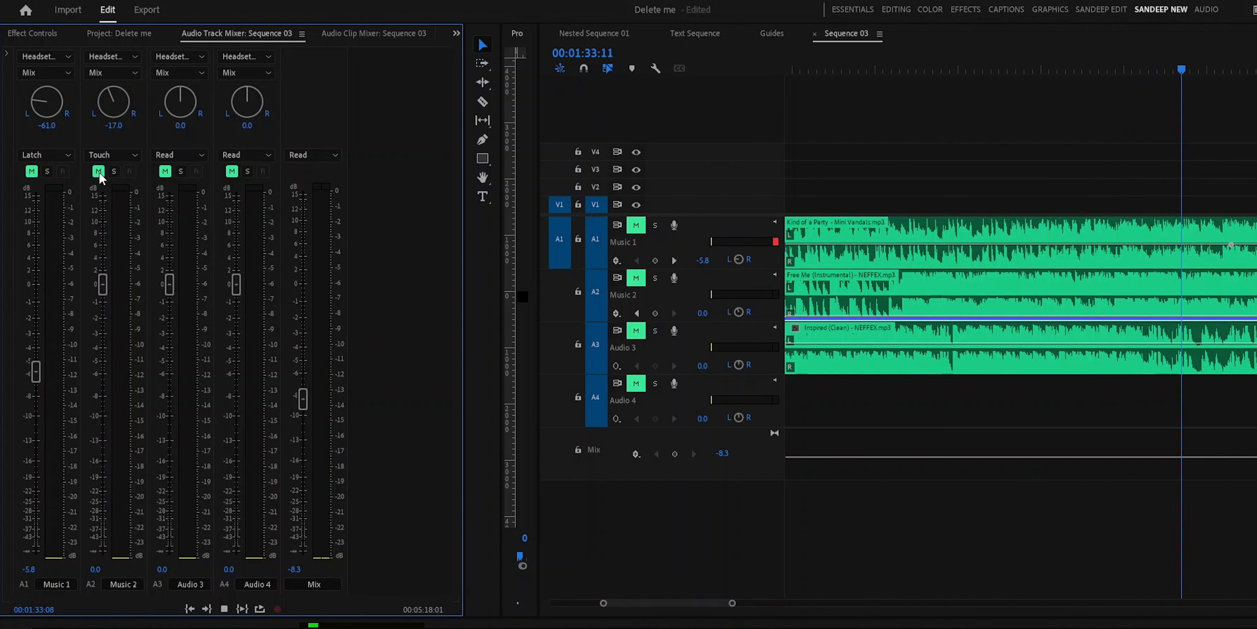
left_click(98, 172)
key("space")
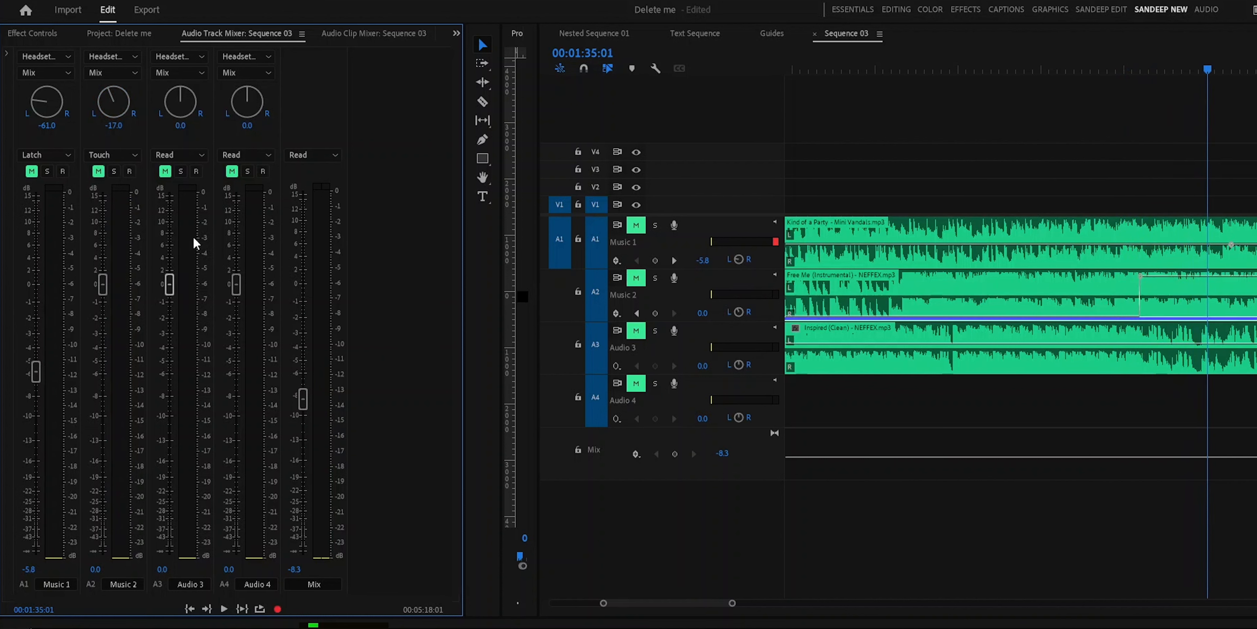
Play across the recorded mute point on Music 2 to check it, then park the playhead at 00:01:29:03.
left_click_drag(732, 603, 769, 604)
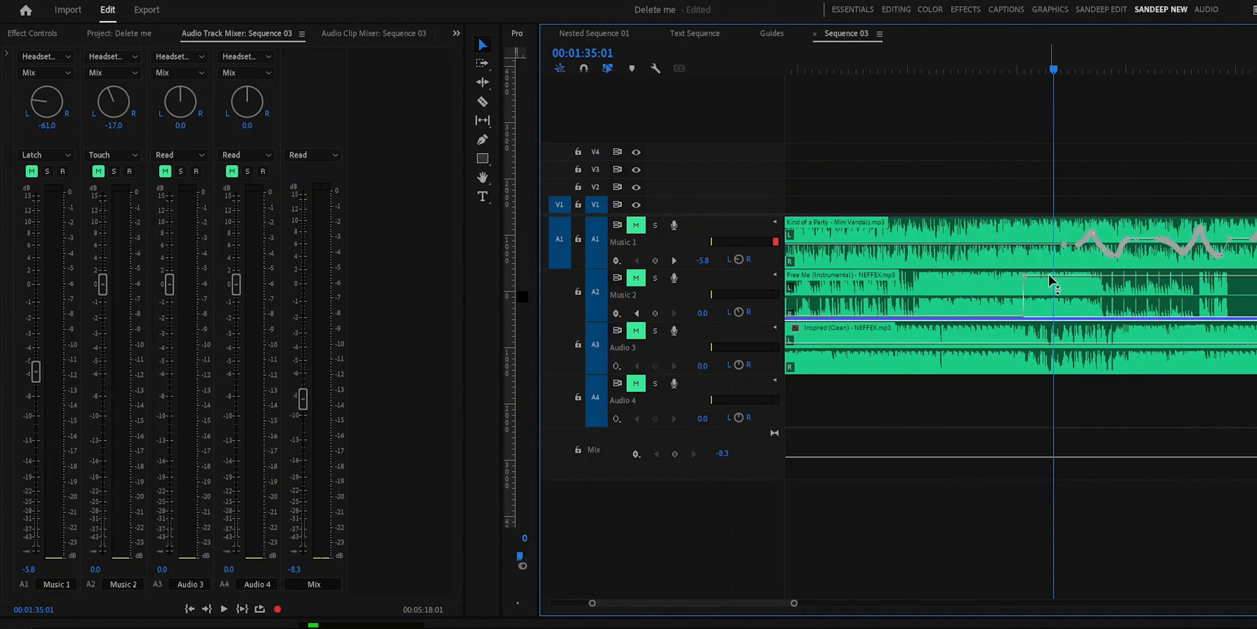
left_click_drag(1057, 73, 994, 72)
key("space")
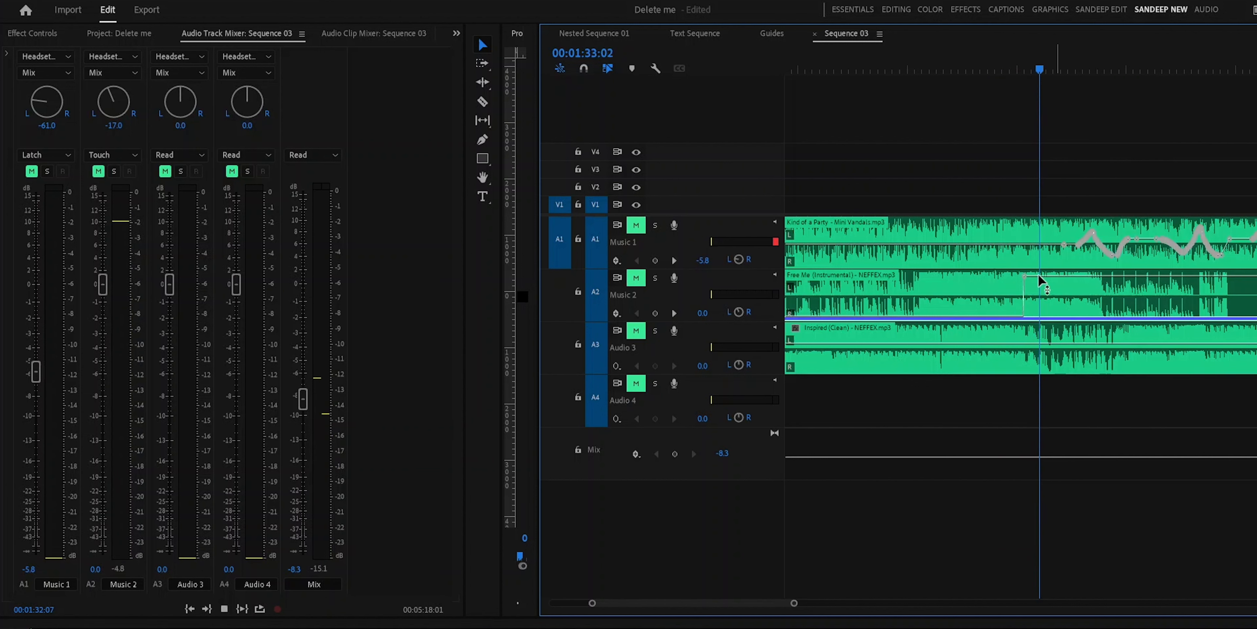
left_click_drag(1045, 67, 1011, 119)
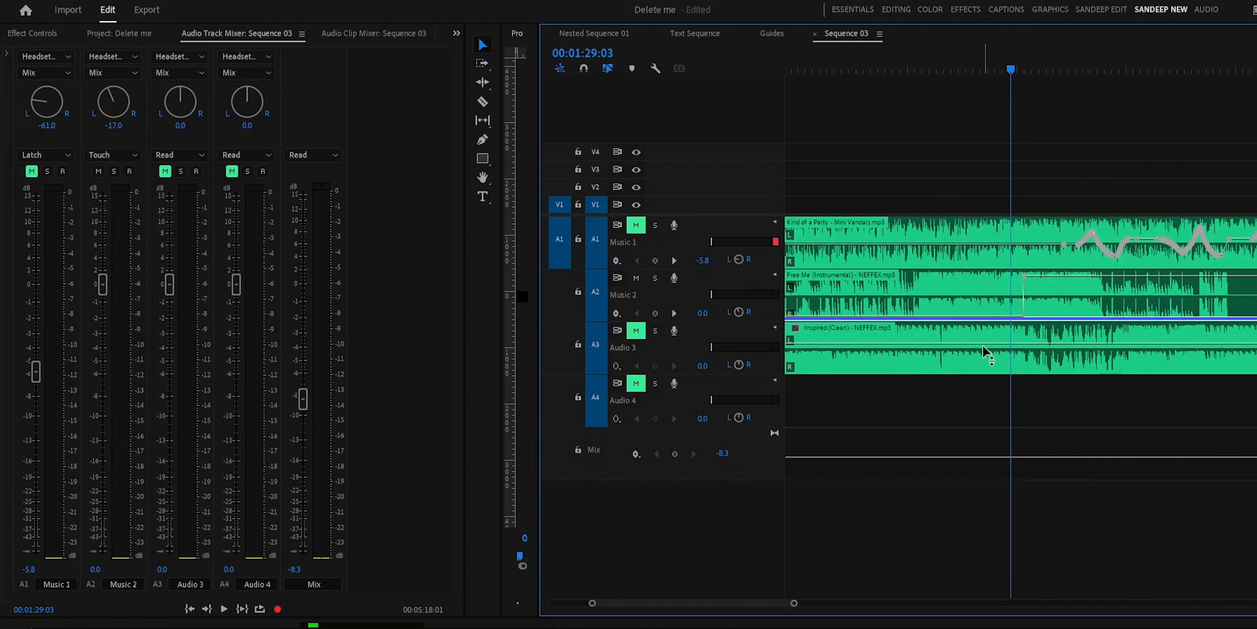
left_click(394, 369)
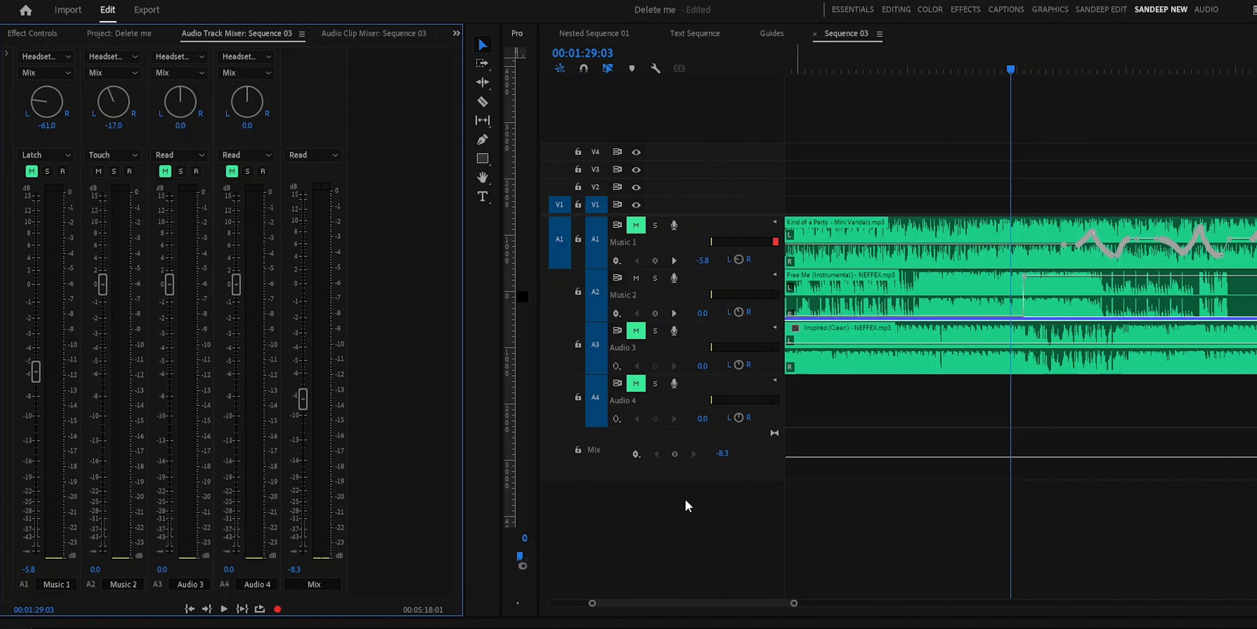
Add an audio submix track to the sequence and increase its track height.
right_click(760, 470)
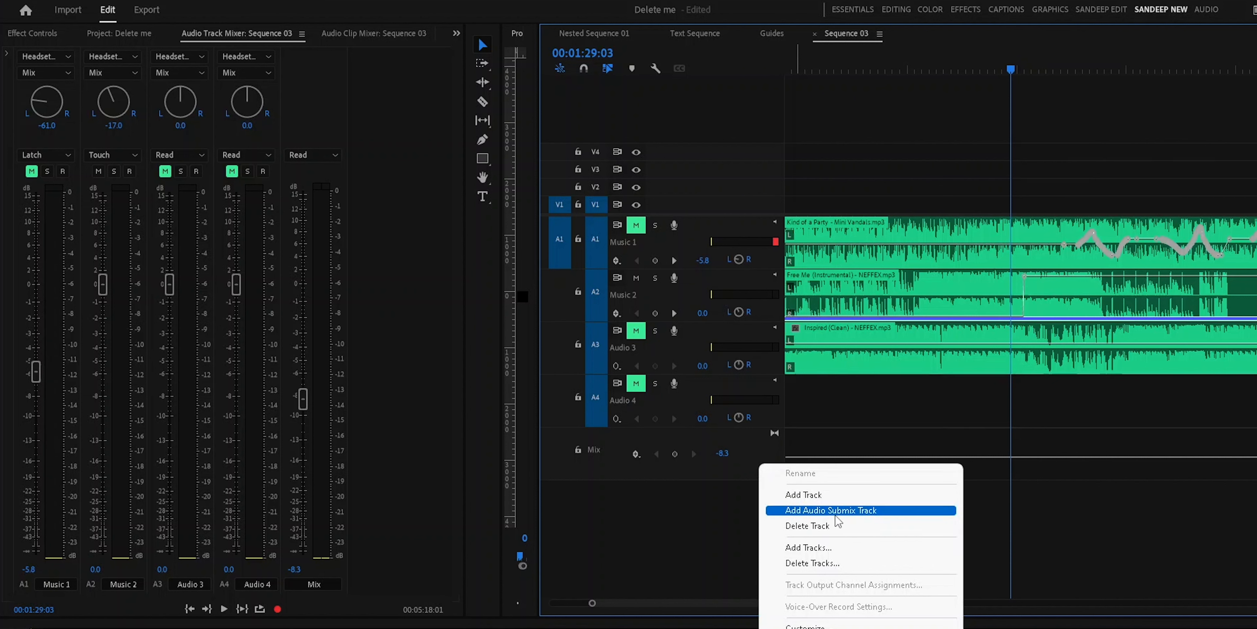
left_click(860, 510)
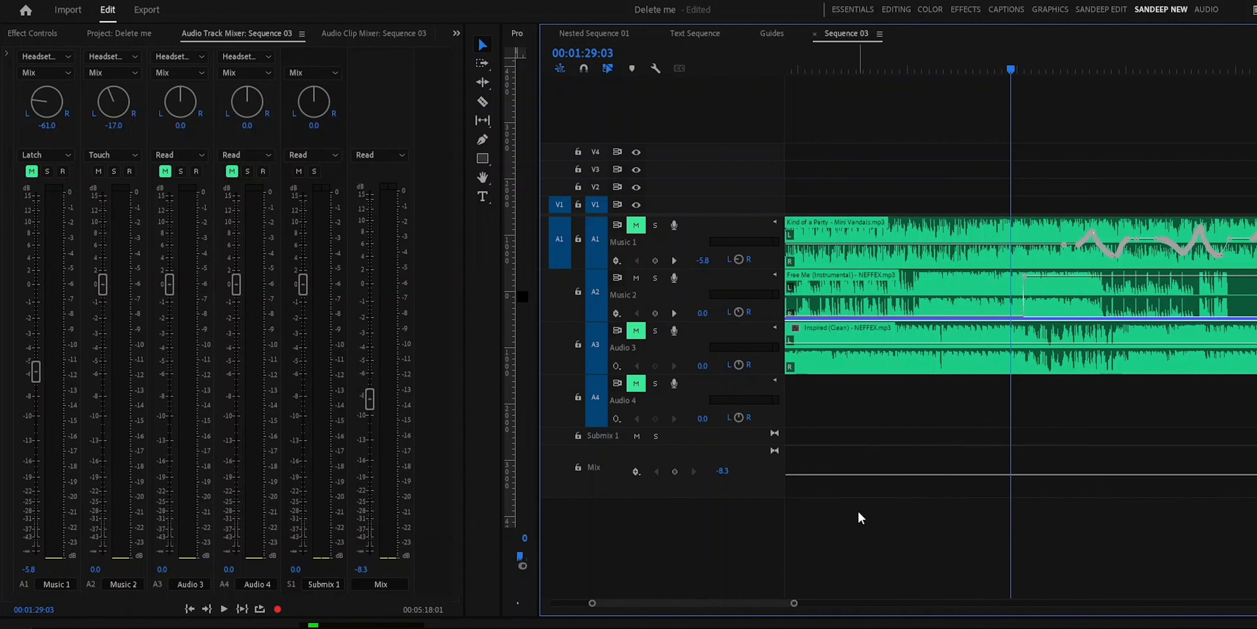
left_click_drag(633, 443, 639, 496)
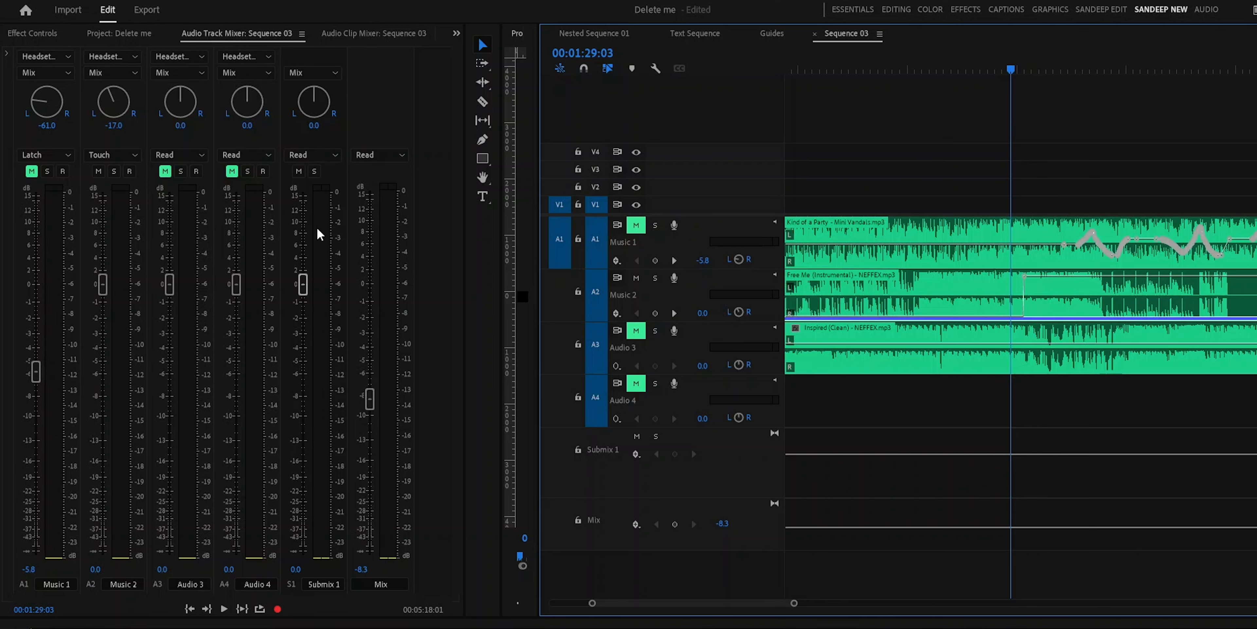
Apply the Hard Limiter effect from Amplitude and Compression to Submix 1 in the Audio Track Mixer.
left_click(6, 53)
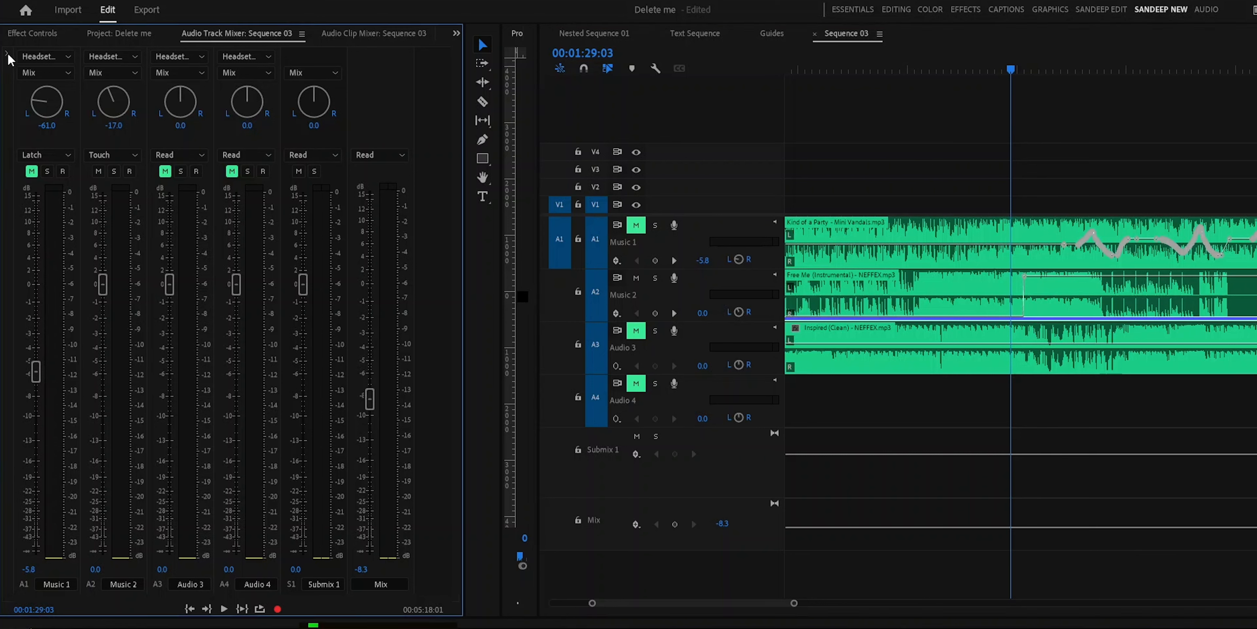
left_click(339, 57)
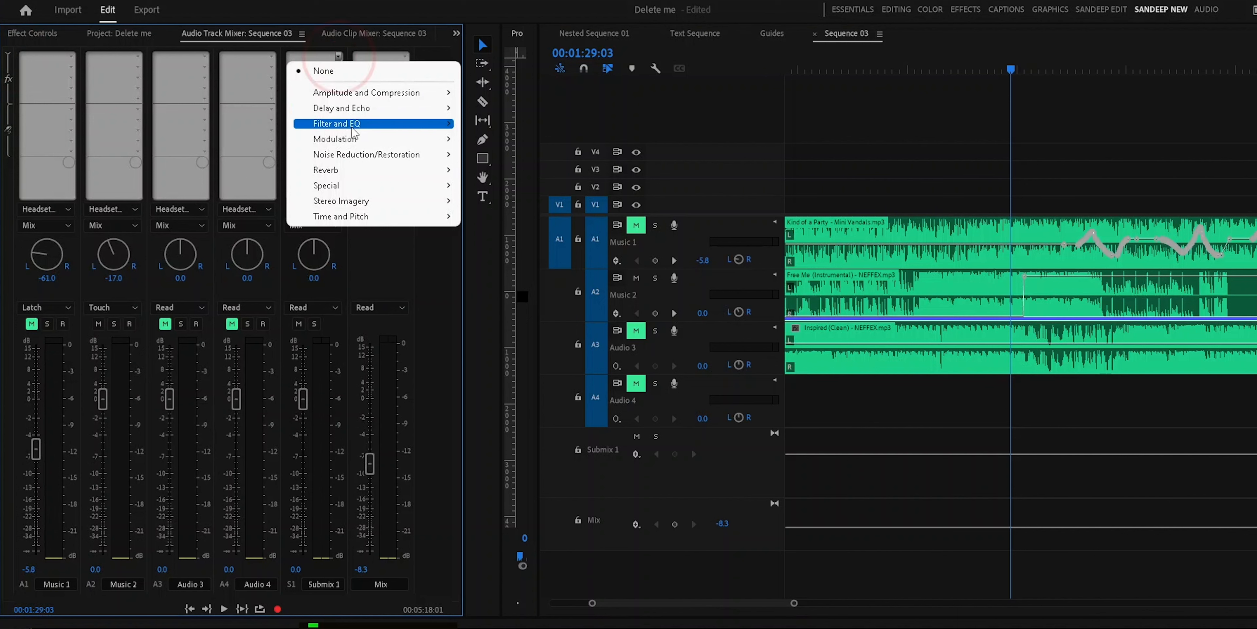
left_click(424, 93)
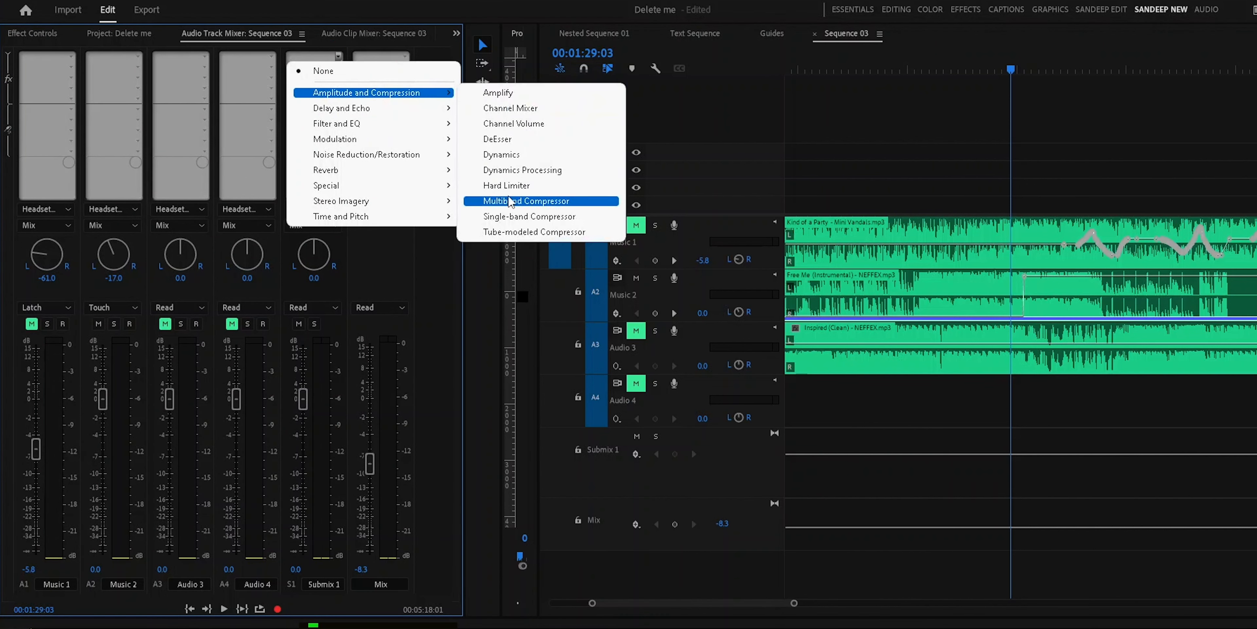
left_click(506, 186)
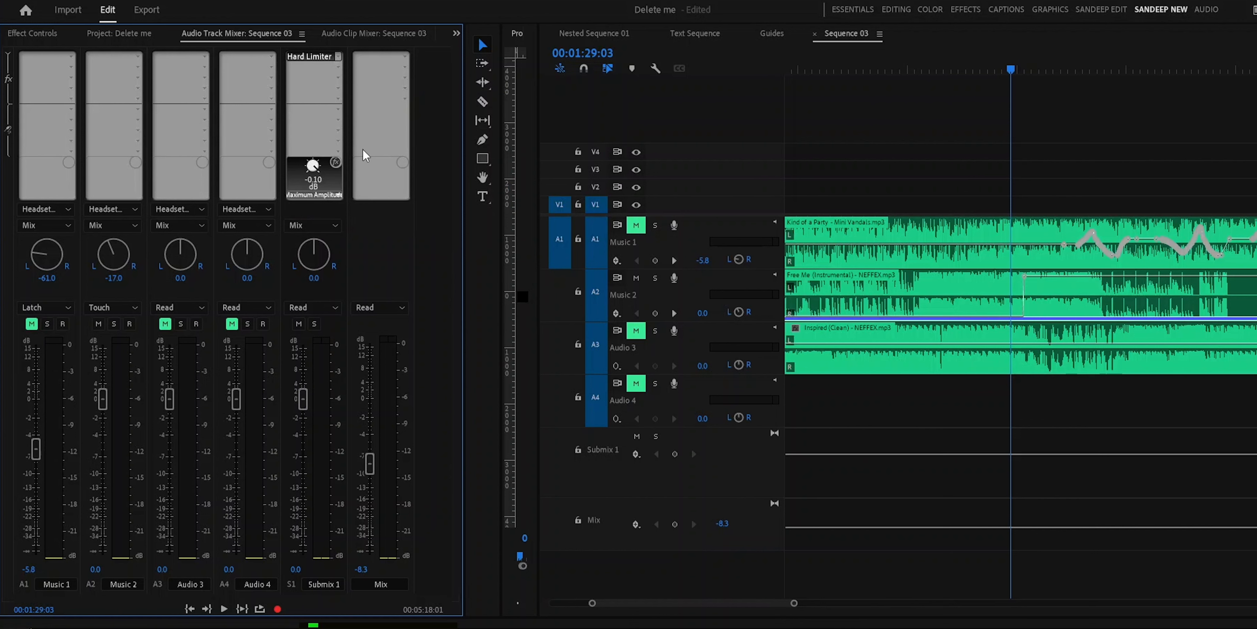
left_click(7, 53)
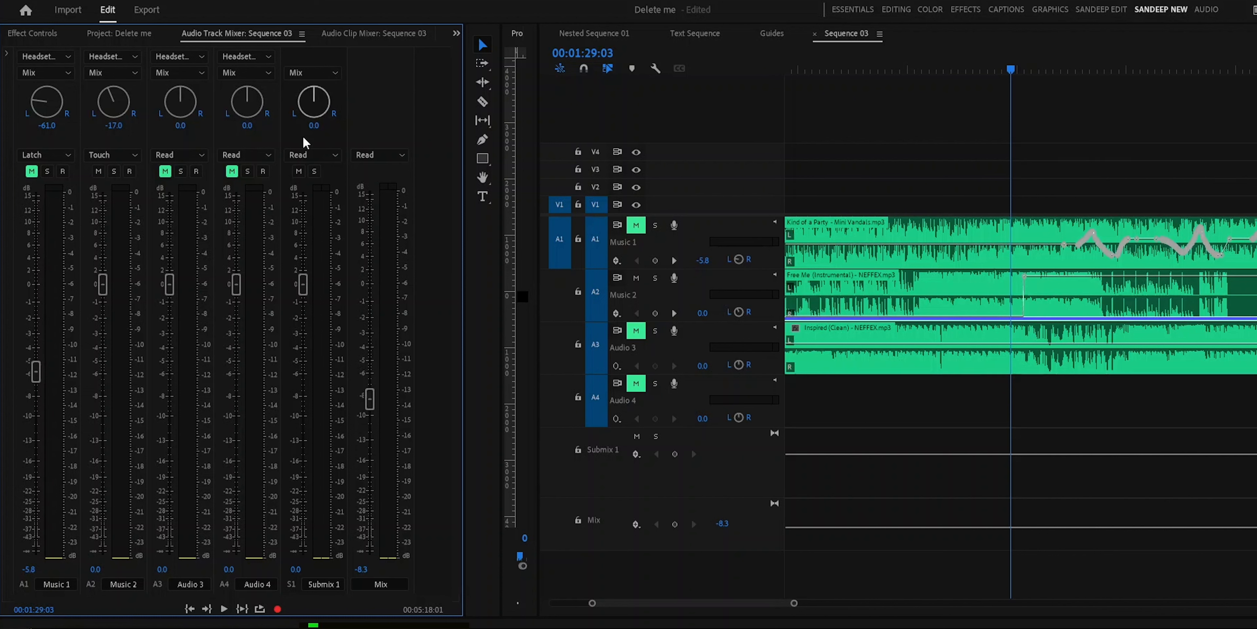
Route the track outputs of Music 1 and Music 2 to Submix 1.
left_click(68, 73)
left_click(48, 87)
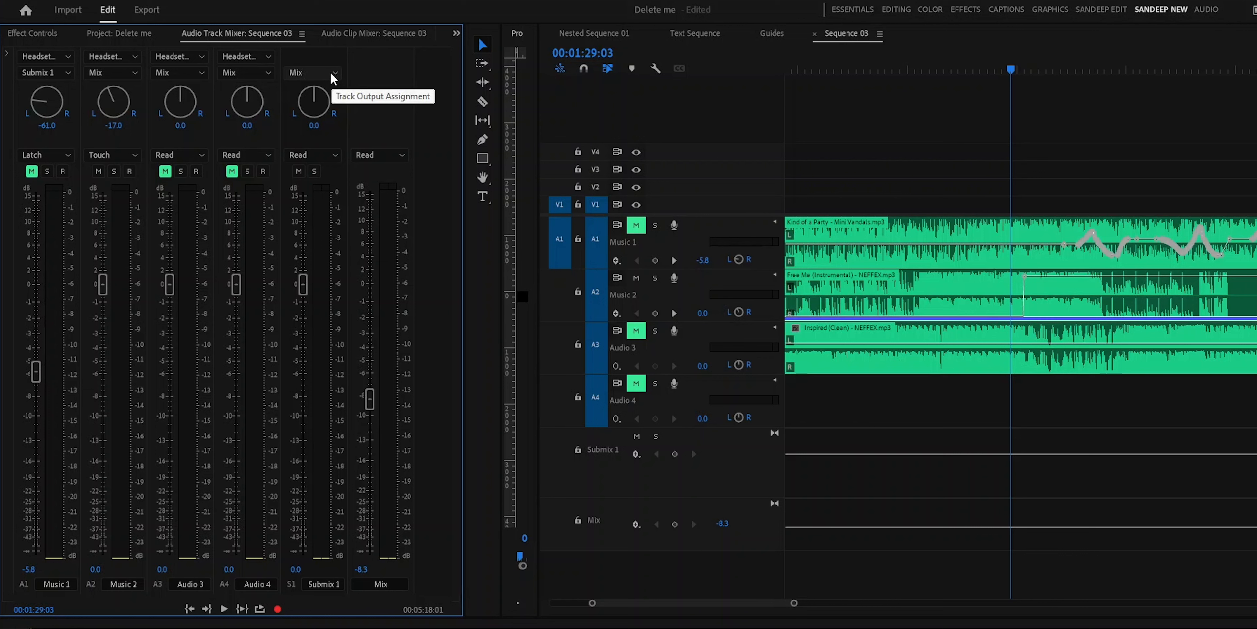
left_click(131, 75)
left_click(123, 87)
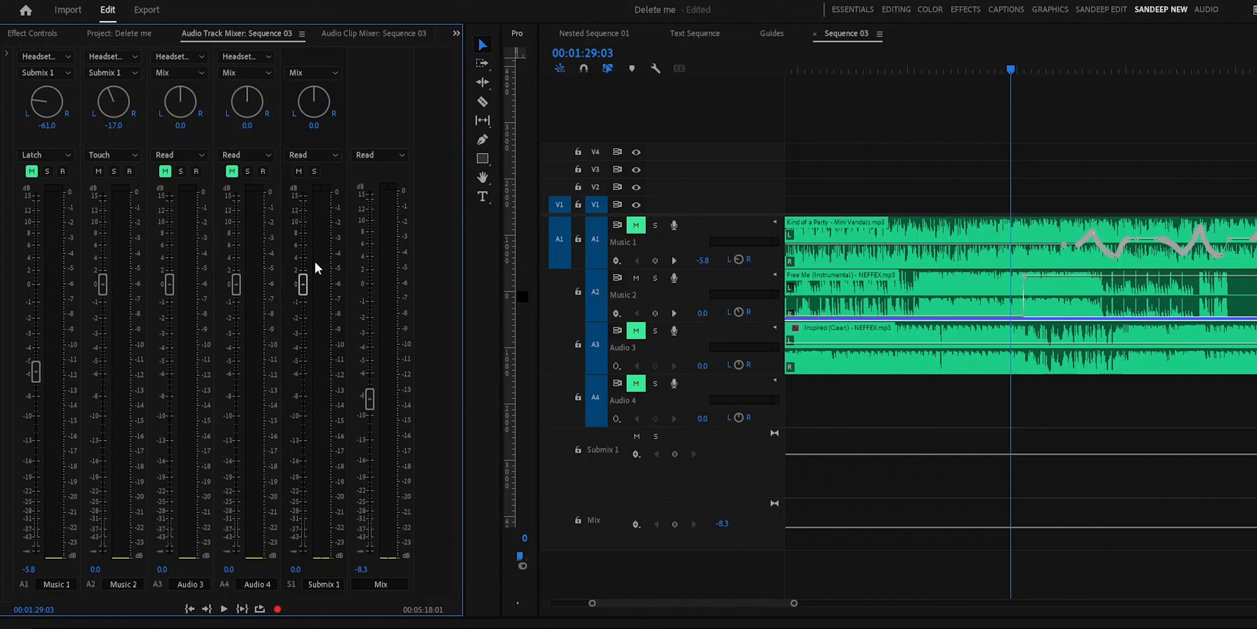
left_click(39, 133)
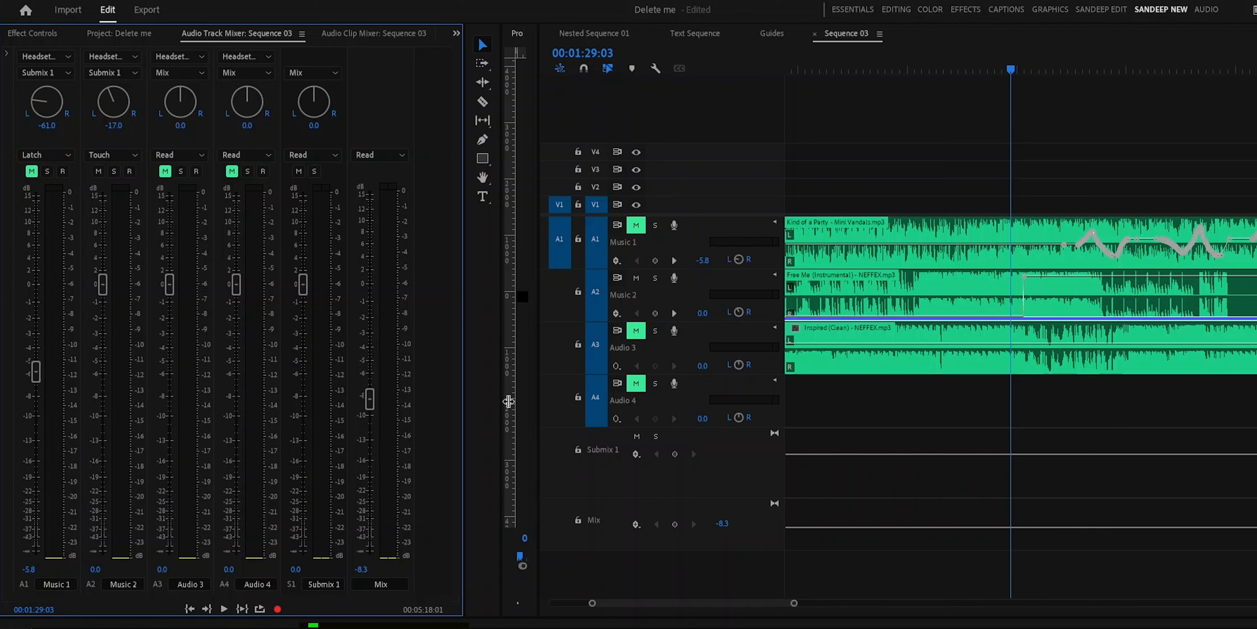
Add a second audio submix track to the sequence and apply the Studio Reverb effect from the Reverb category to Submix 2.
right_click(726, 469)
left_click(778, 514)
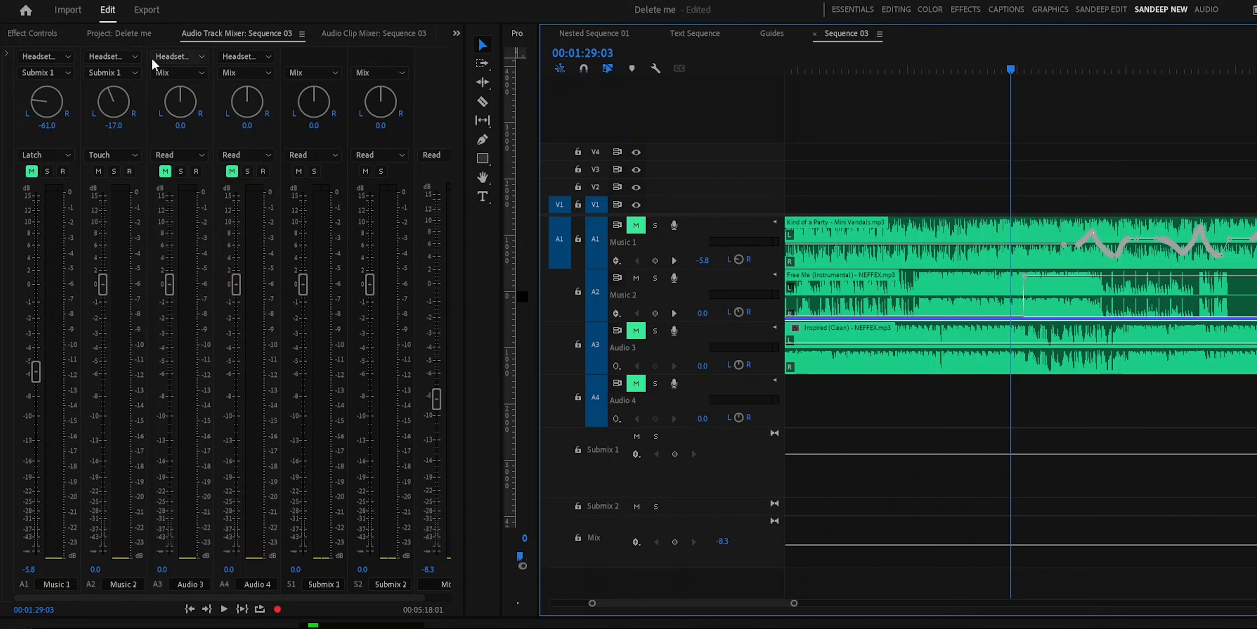
left_click(6, 52)
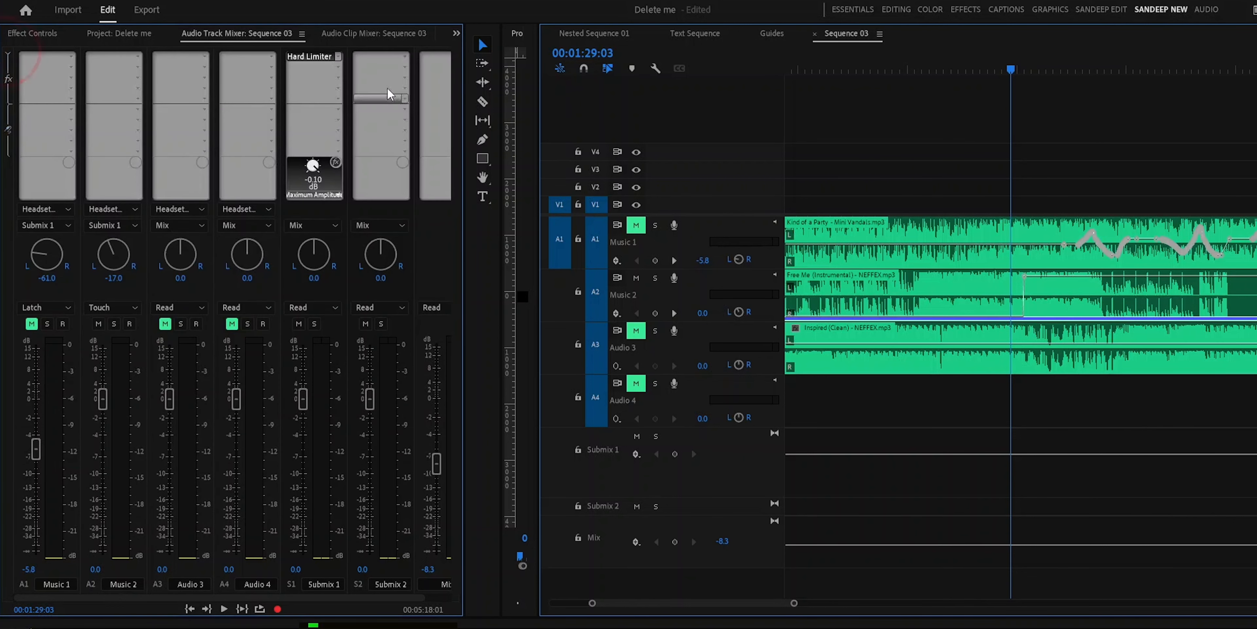
left_click(396, 57)
left_click(442, 185)
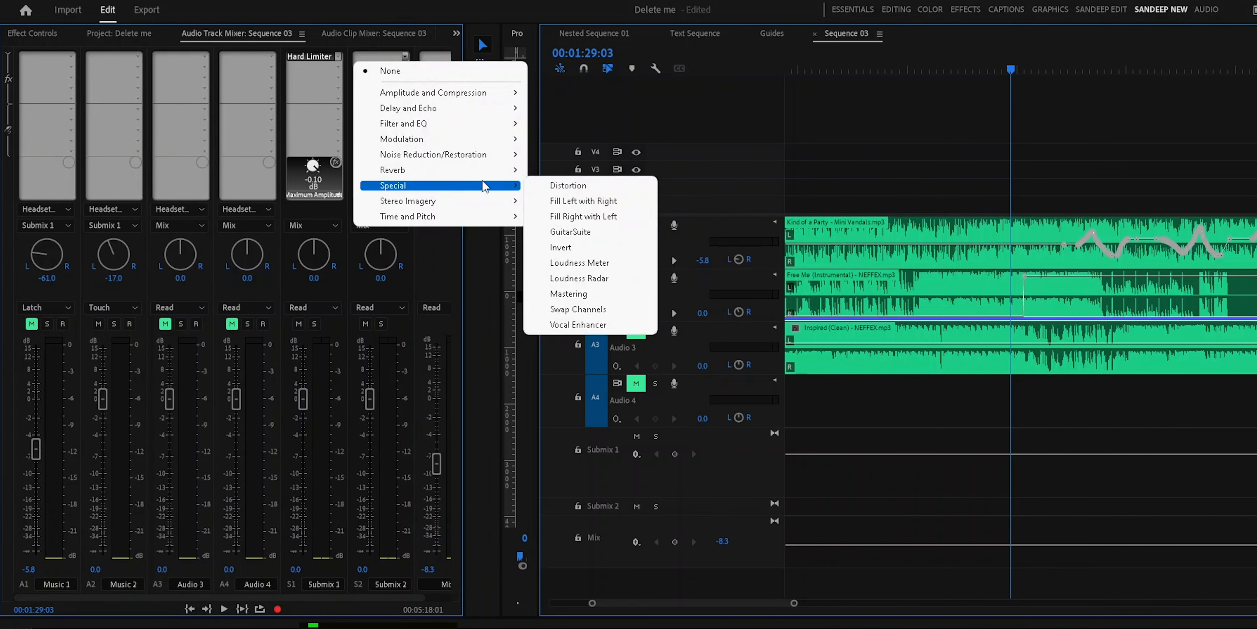
left_click(488, 170)
left_click(551, 185)
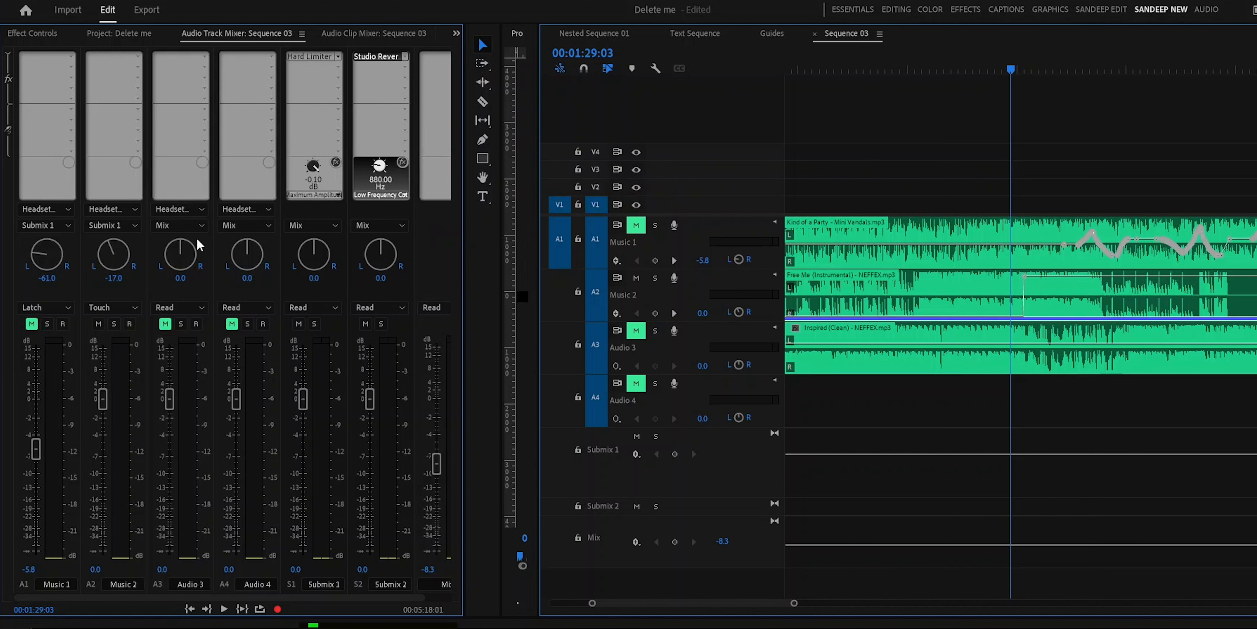
Route the track outputs of Audio 3 and Audio 4 to Submix 2.
left_click(190, 224)
left_click(187, 255)
left_click(261, 224)
left_click(257, 255)
Widen the Audio Track Mixer until the Mix track's strip fits fully beside the submixes.
left_click(204, 87)
left_click(469, 244)
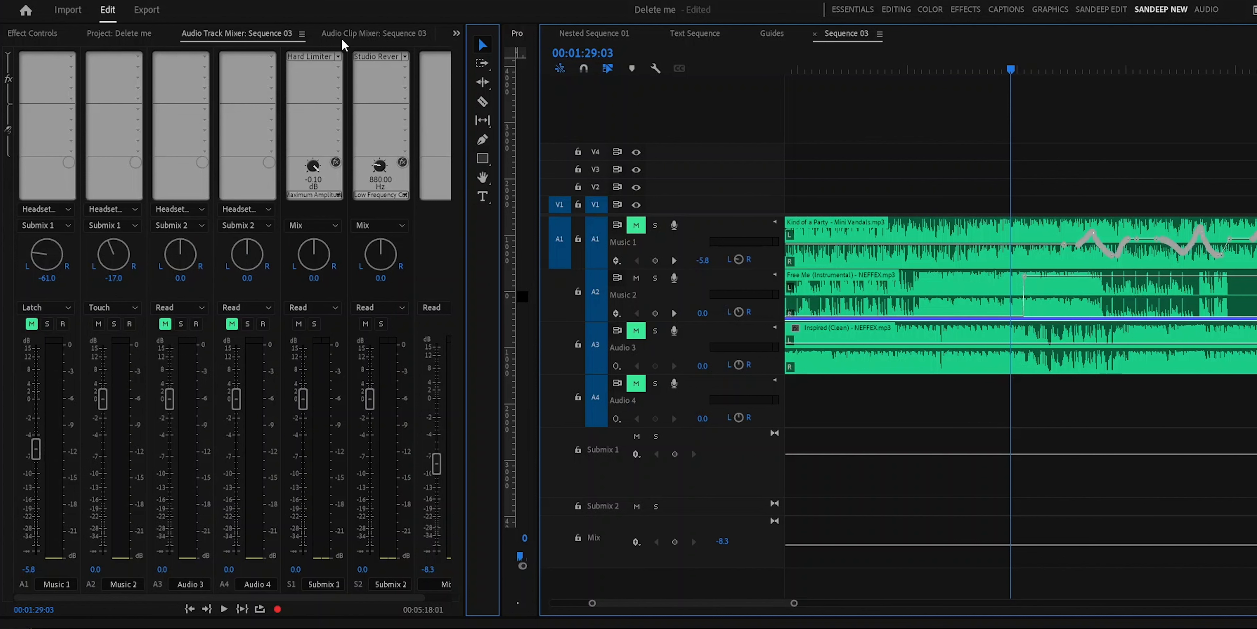
left_click_drag(463, 260, 564, 254)
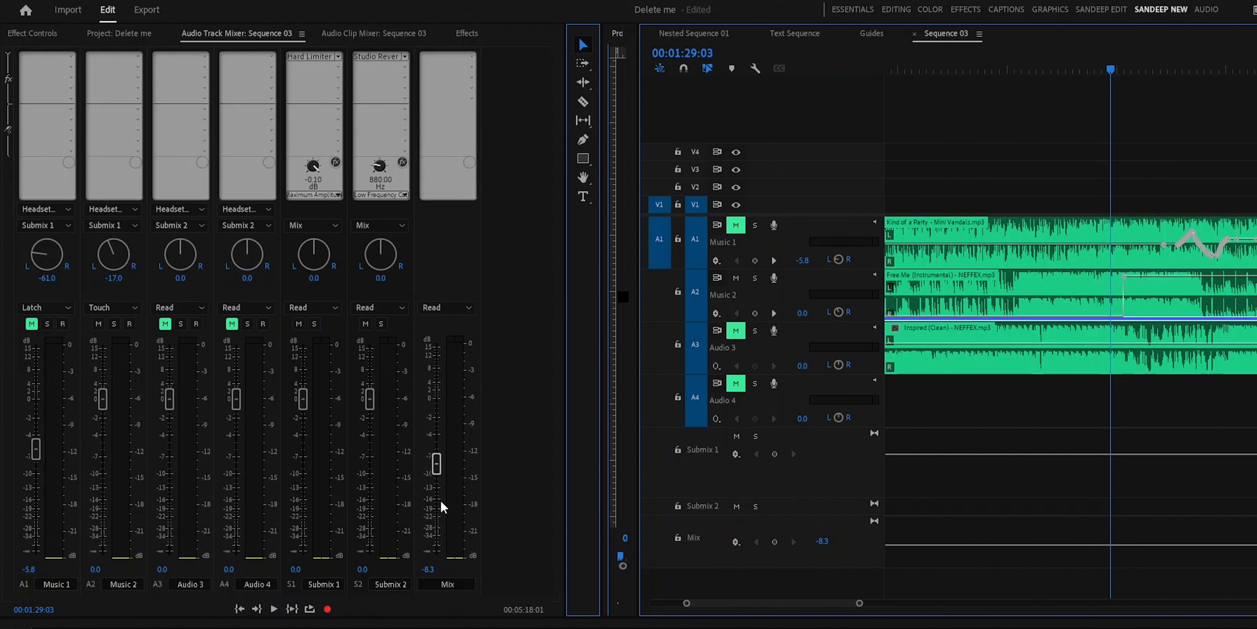
Review the output options of Submix 1 and route its output to Submix 2.
left_click(316, 221)
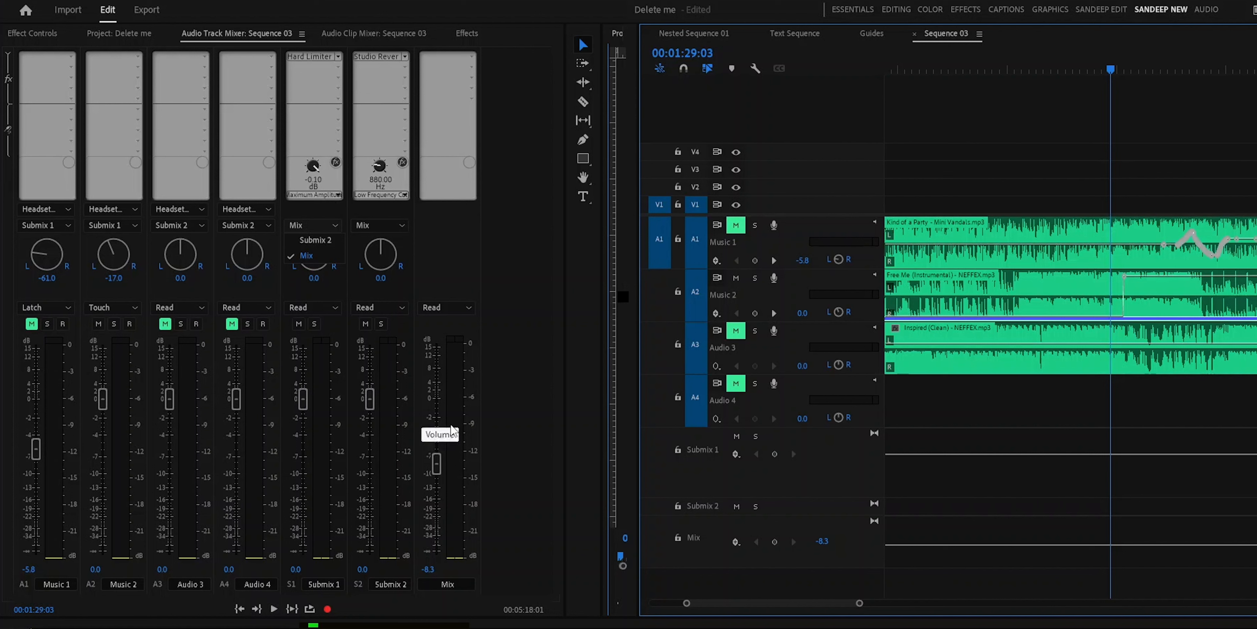
left_click(521, 297)
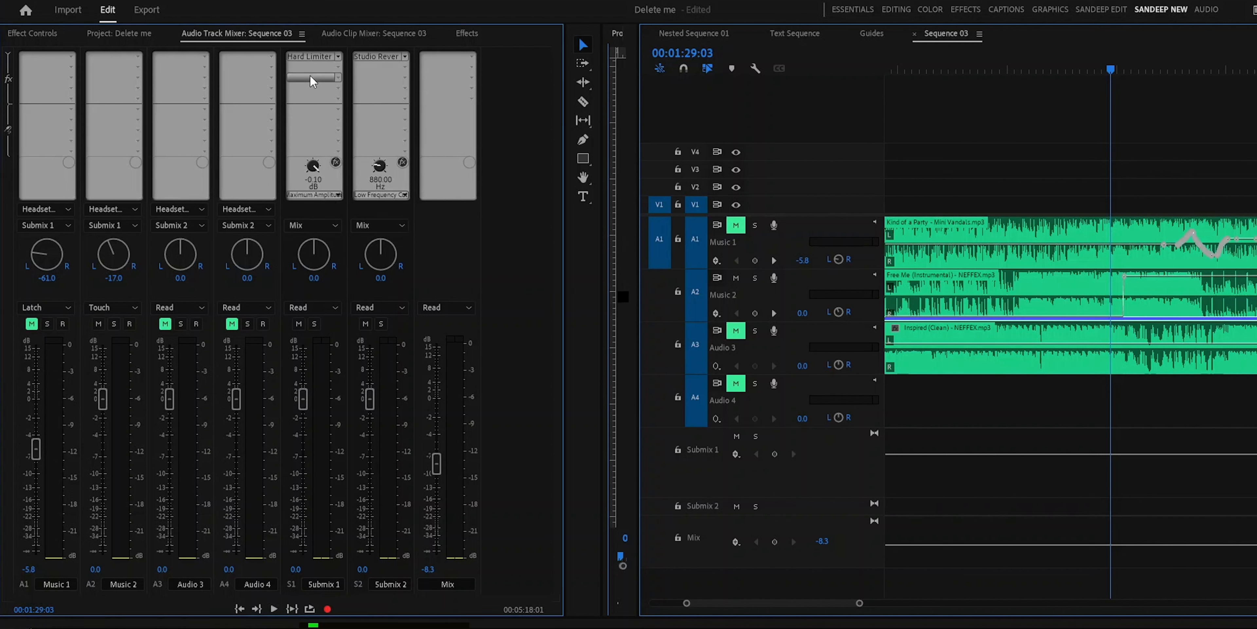
left_click(328, 225)
left_click(322, 237)
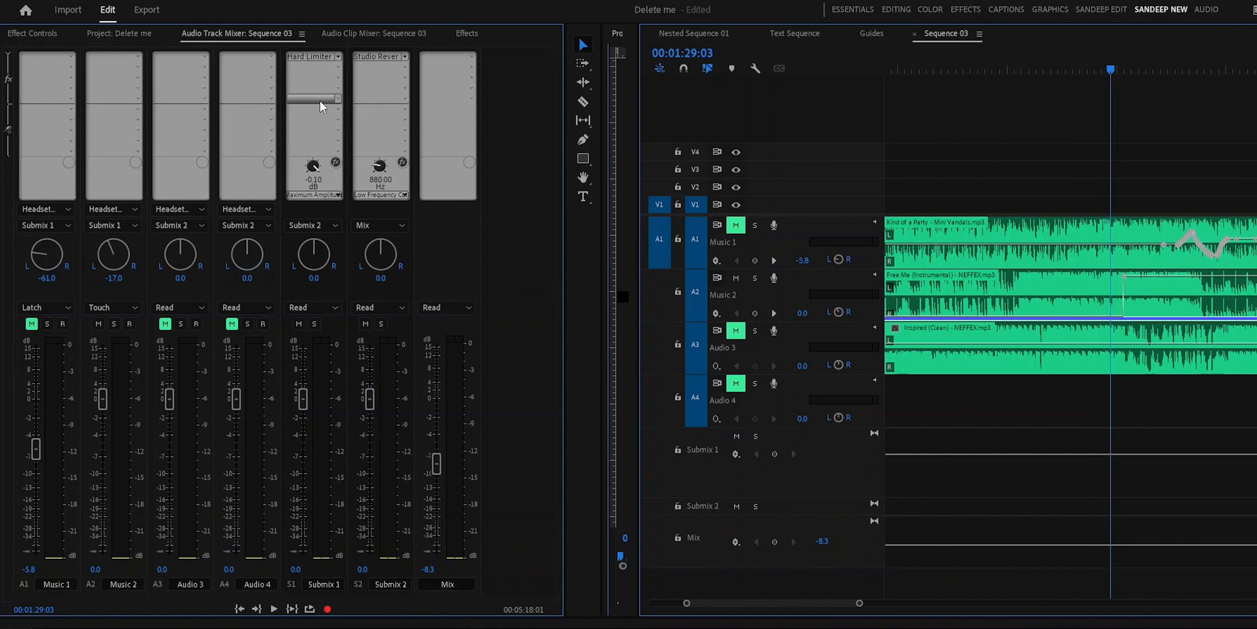
left_click(45, 295)
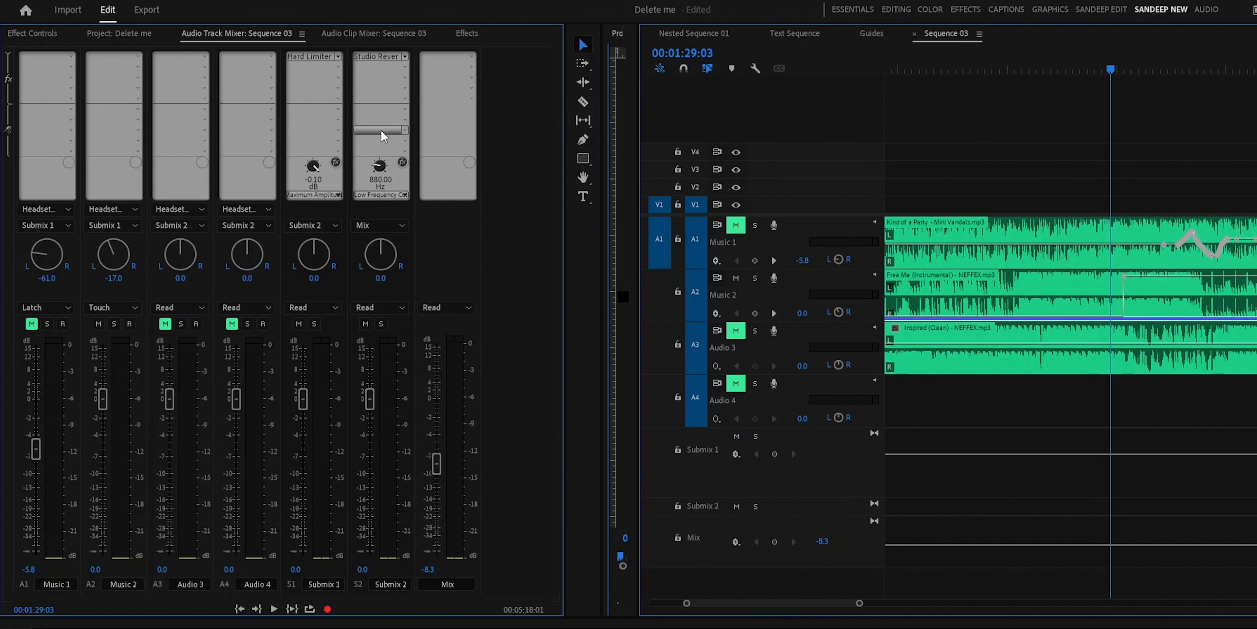
Check which output destinations are available for Submix 2, leaving its routing as it is.
left_click(381, 228)
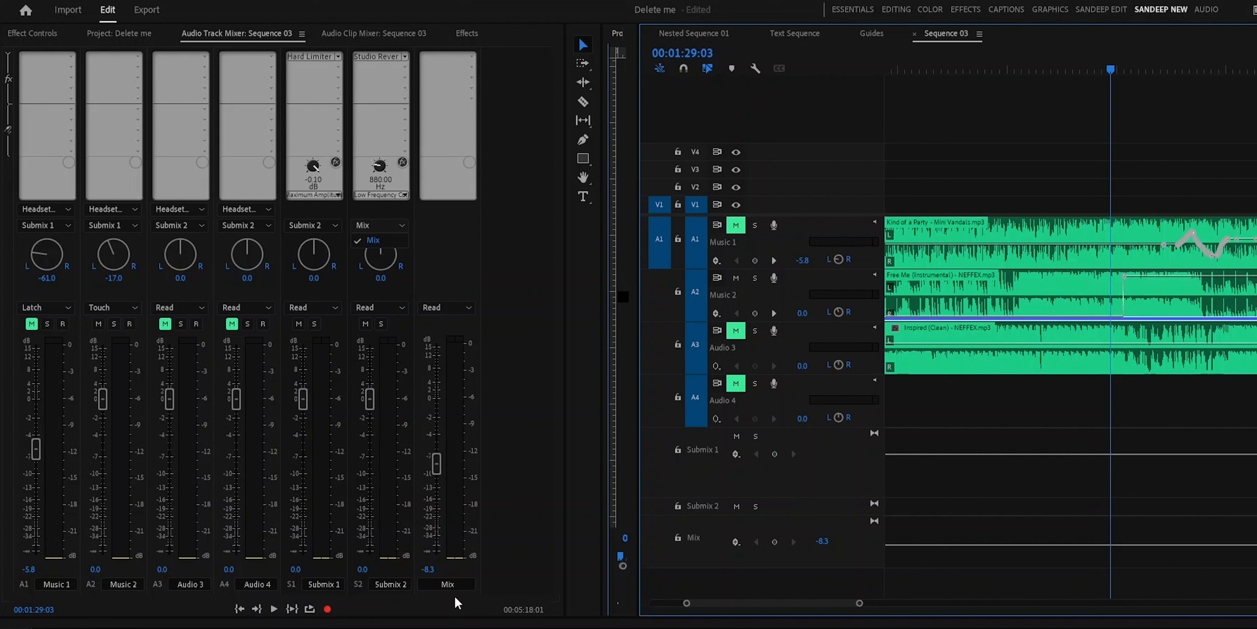
left_click(507, 296)
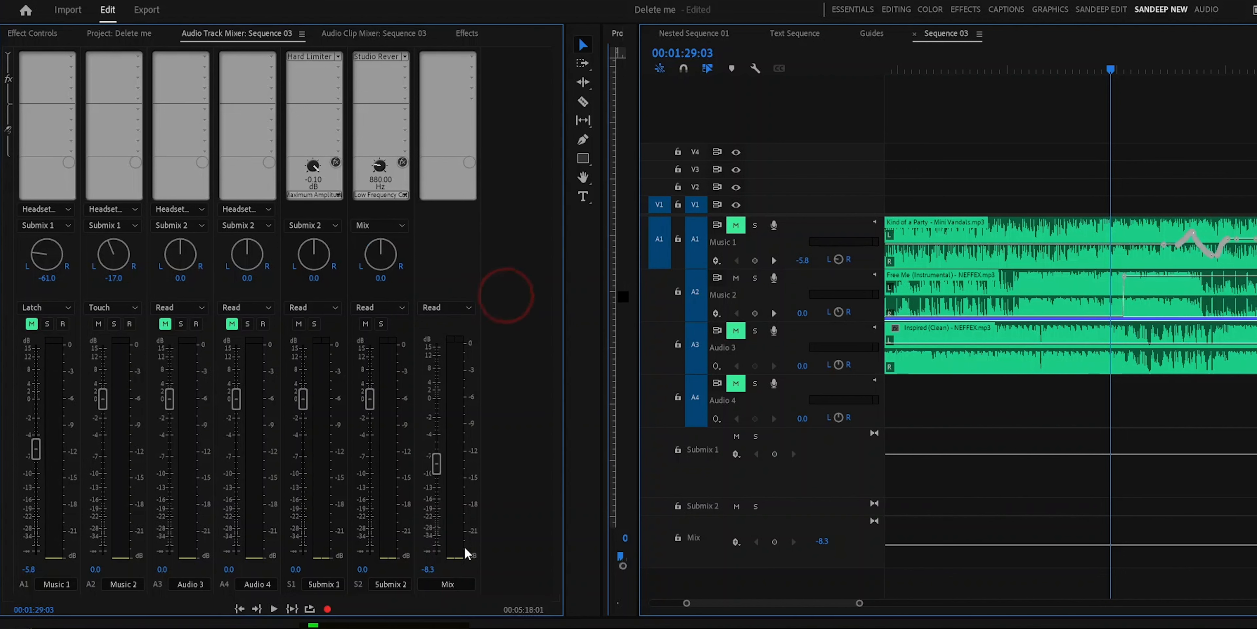